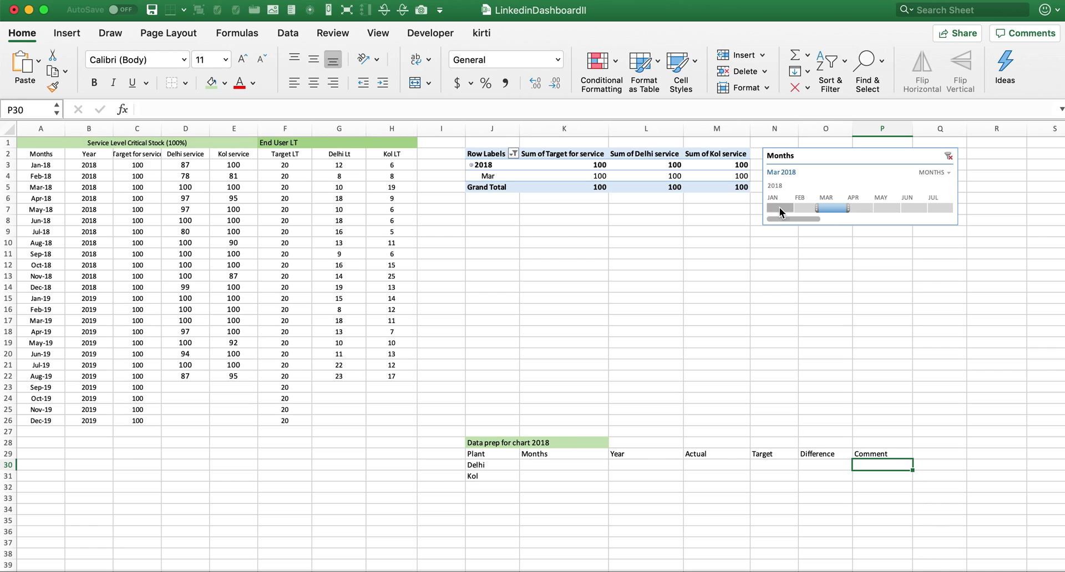
Filter the Months timeline to January, February, March and April 2018 in turn, ending on January, to examine the pivot table's figures.
click(779, 207)
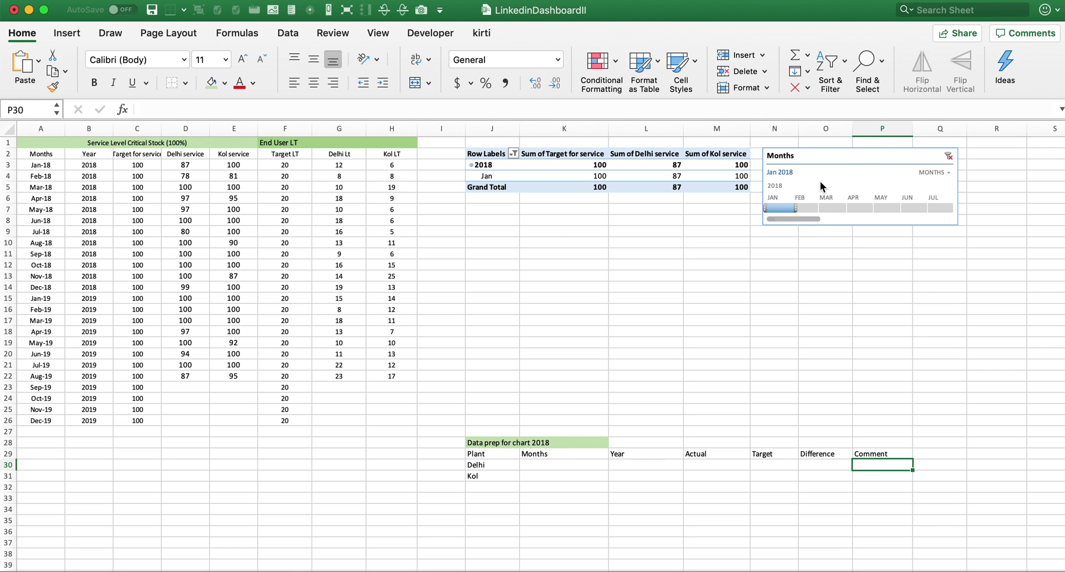
click(806, 208)
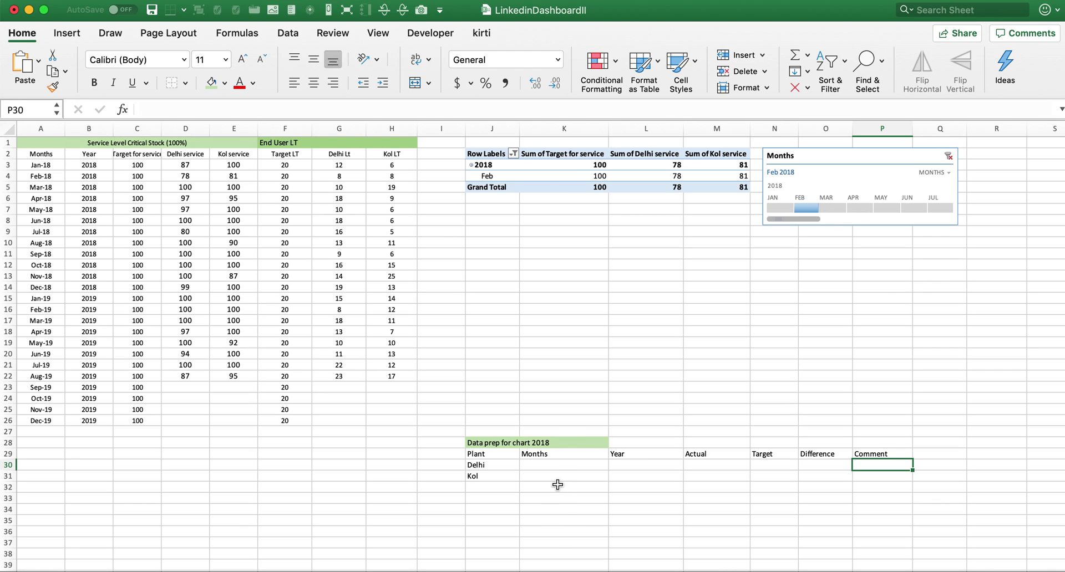
click(554, 465)
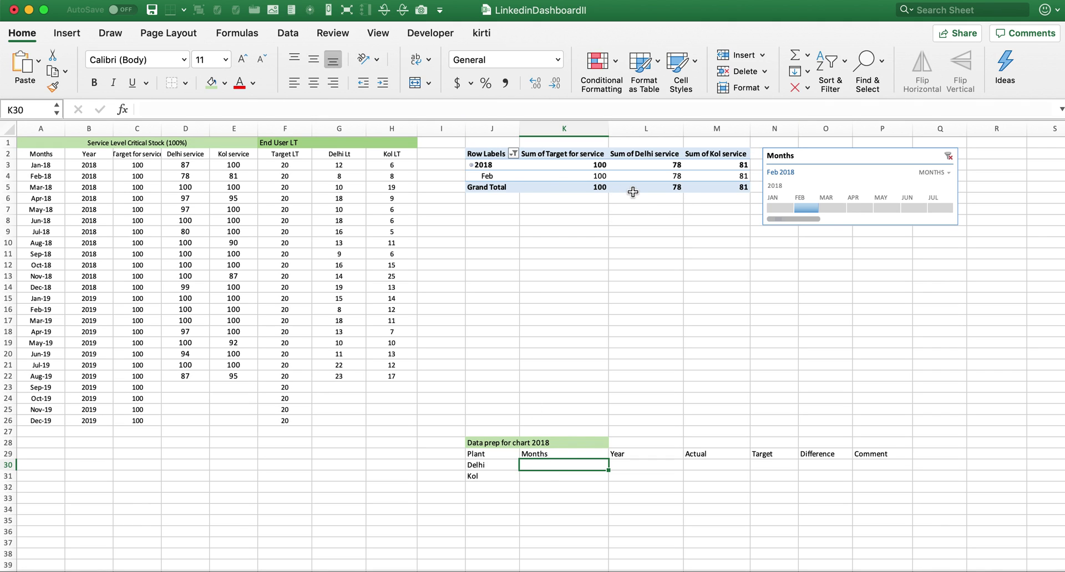
click(837, 204)
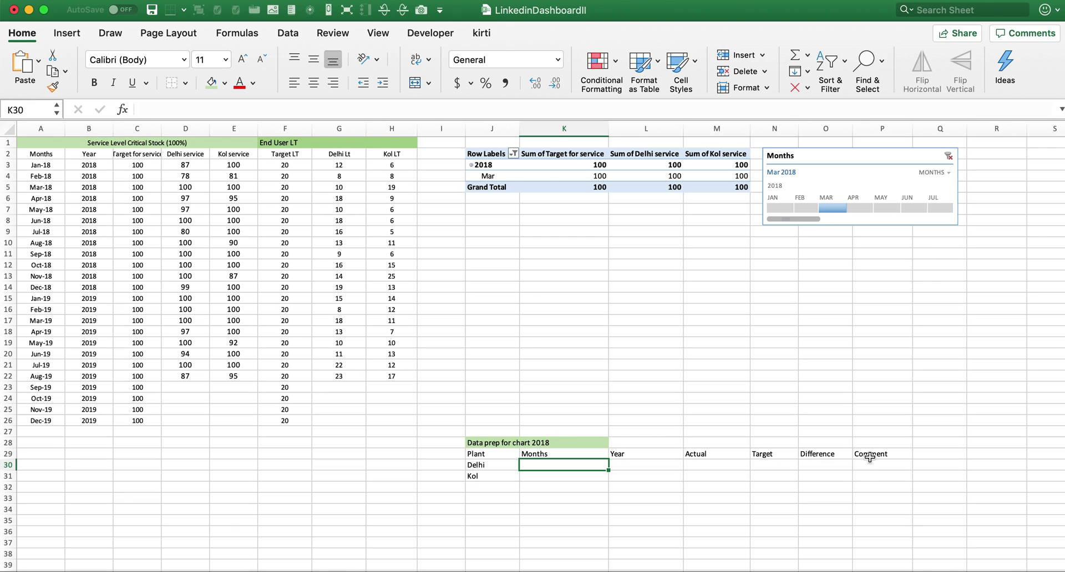
click(860, 210)
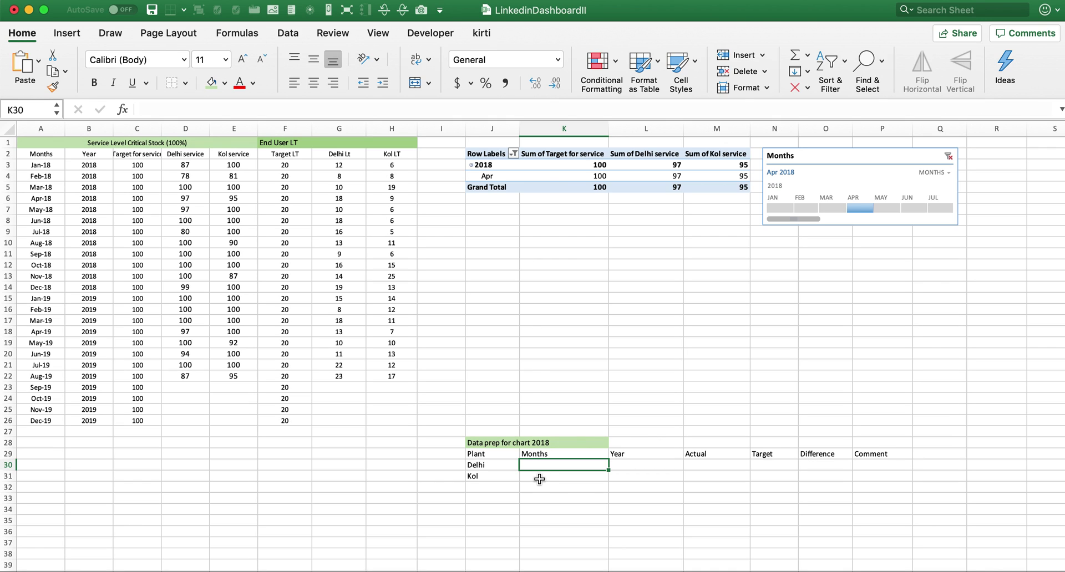
drag(808, 219, 775, 214)
click(774, 210)
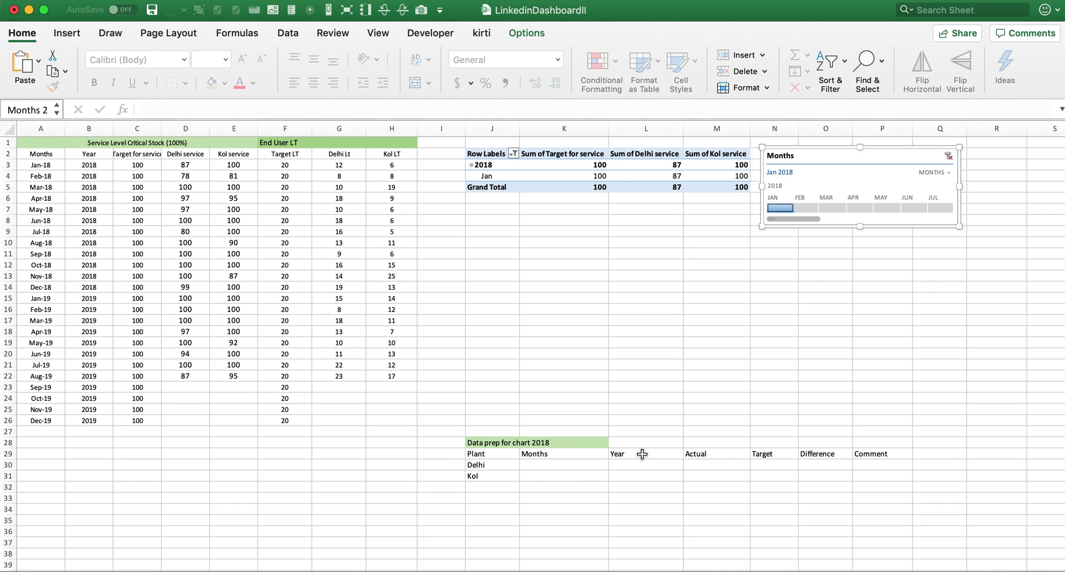
Examine how the pivot table's month label in J4 follows the timeline for January to April 2018, ending on January.
click(556, 469)
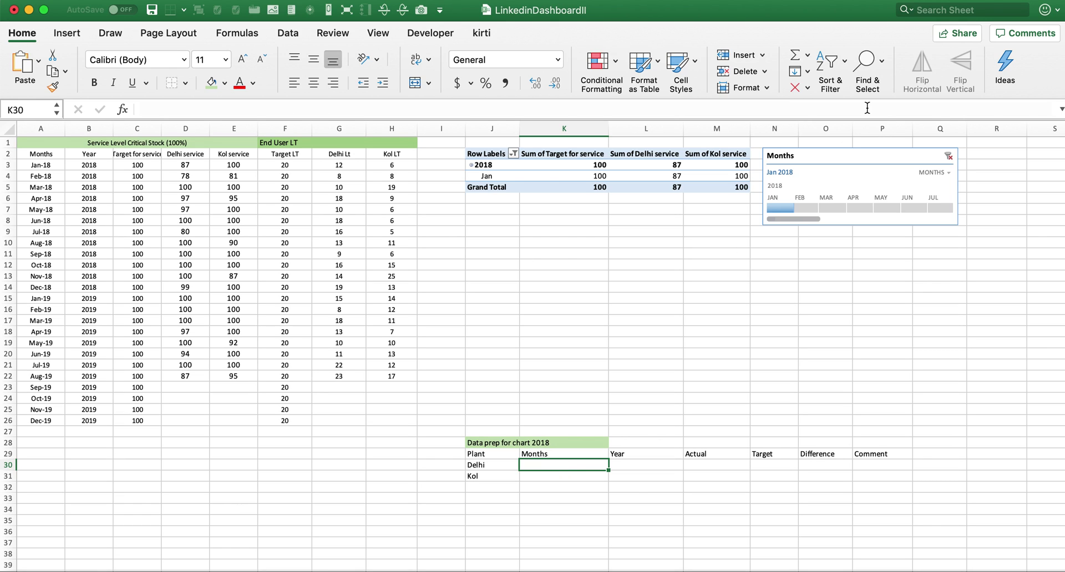
click(805, 208)
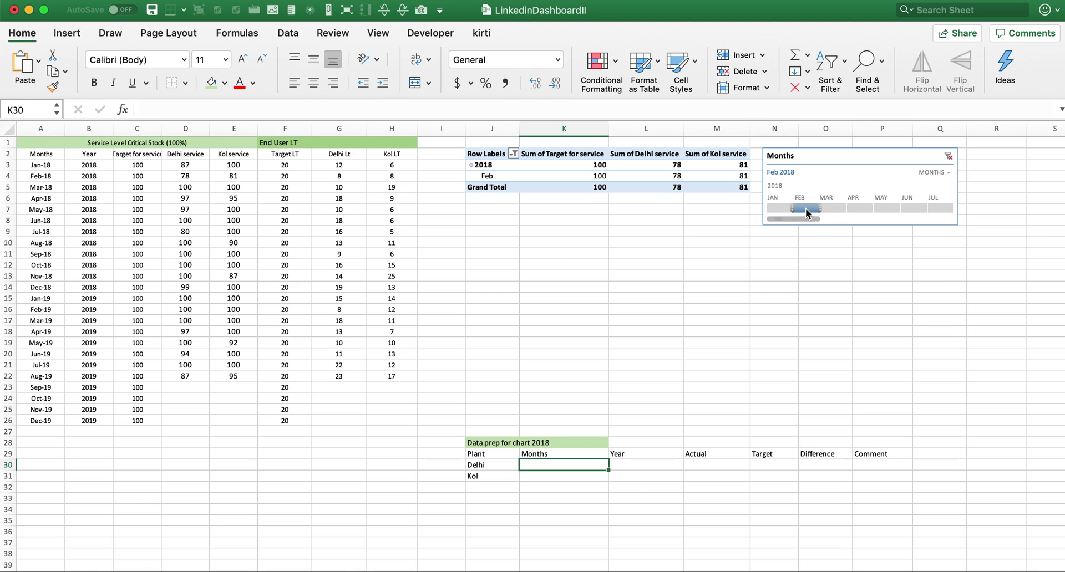
click(779, 209)
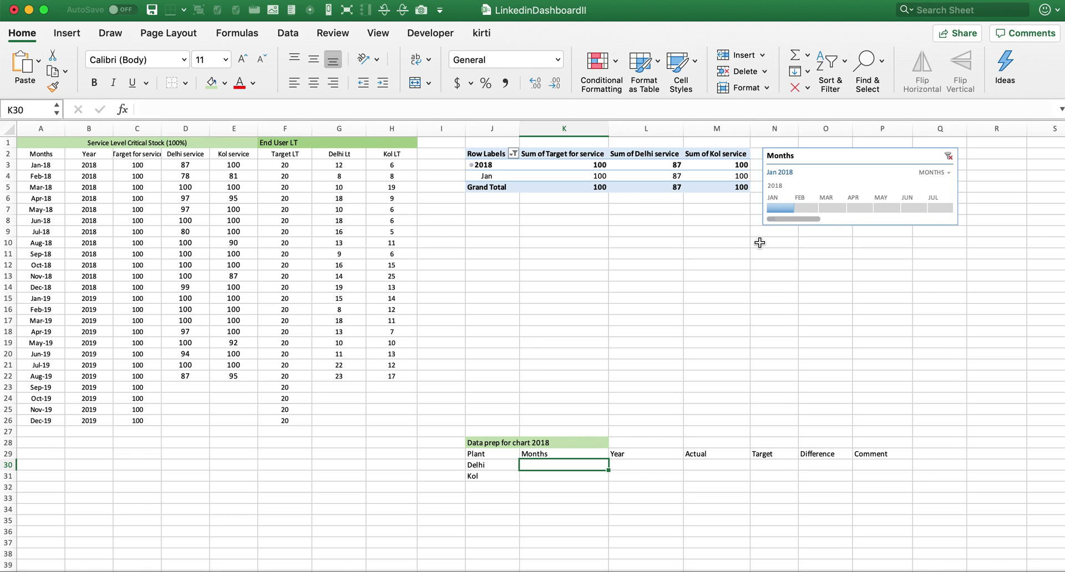
click(811, 210)
click(767, 209)
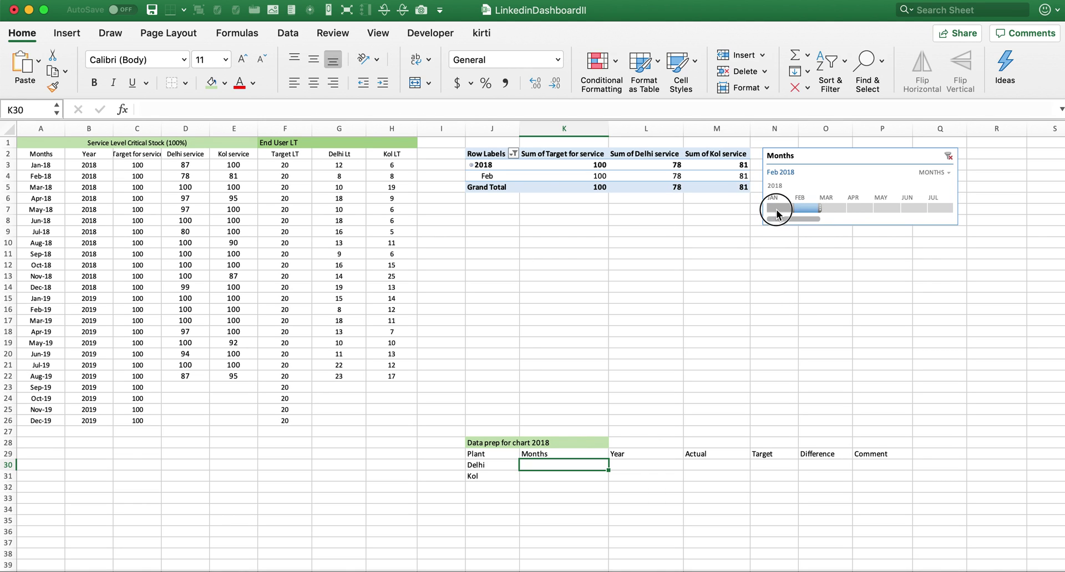
click(490, 176)
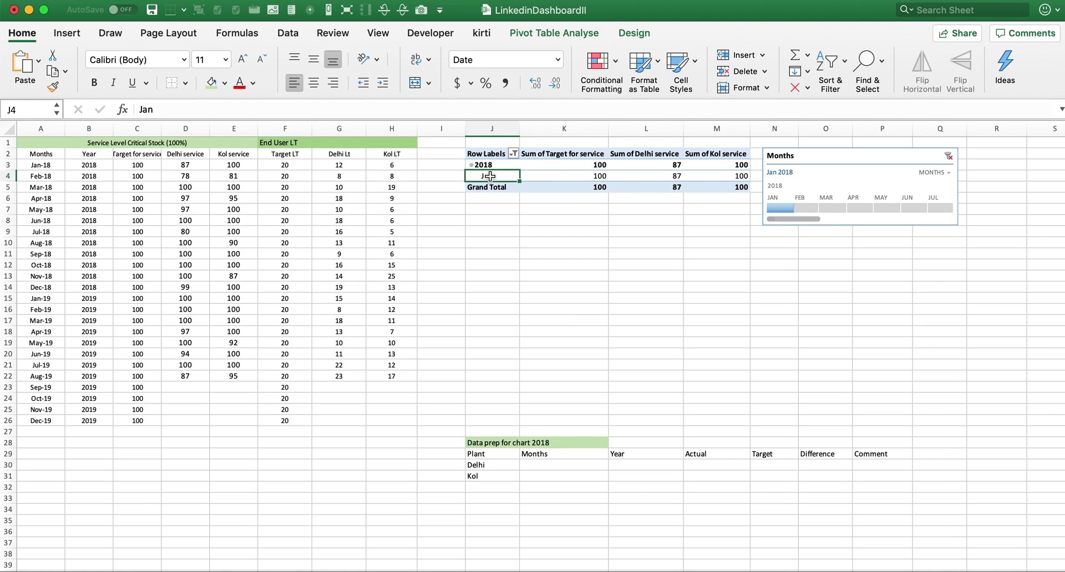
click(808, 207)
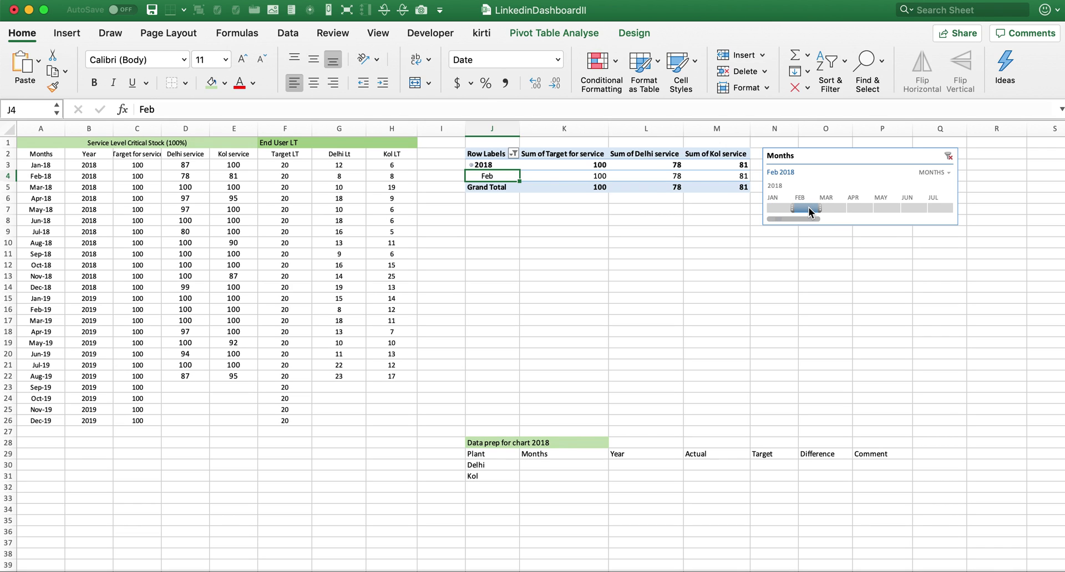
click(831, 208)
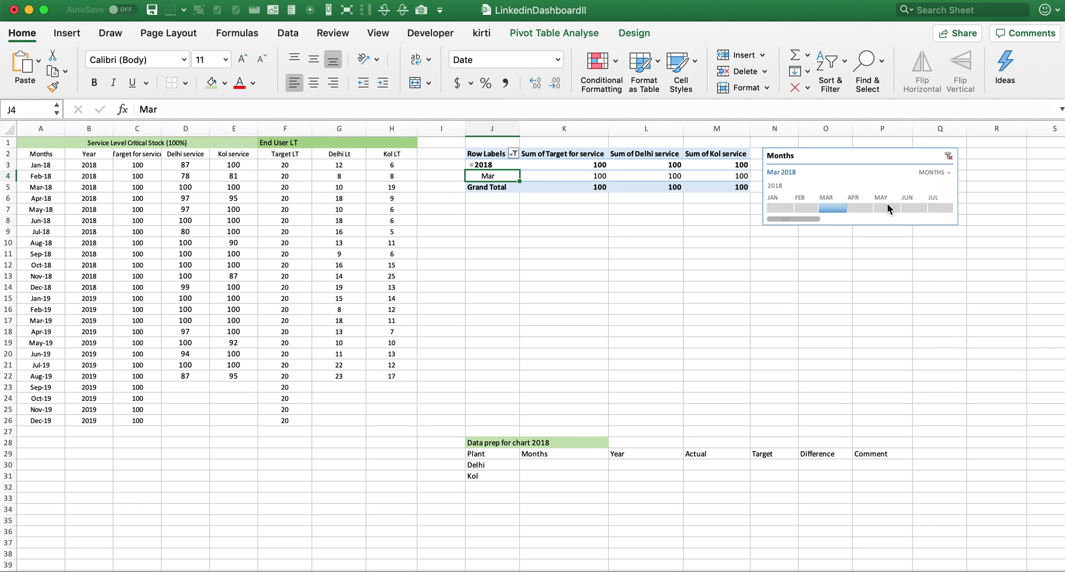
click(858, 208)
click(775, 208)
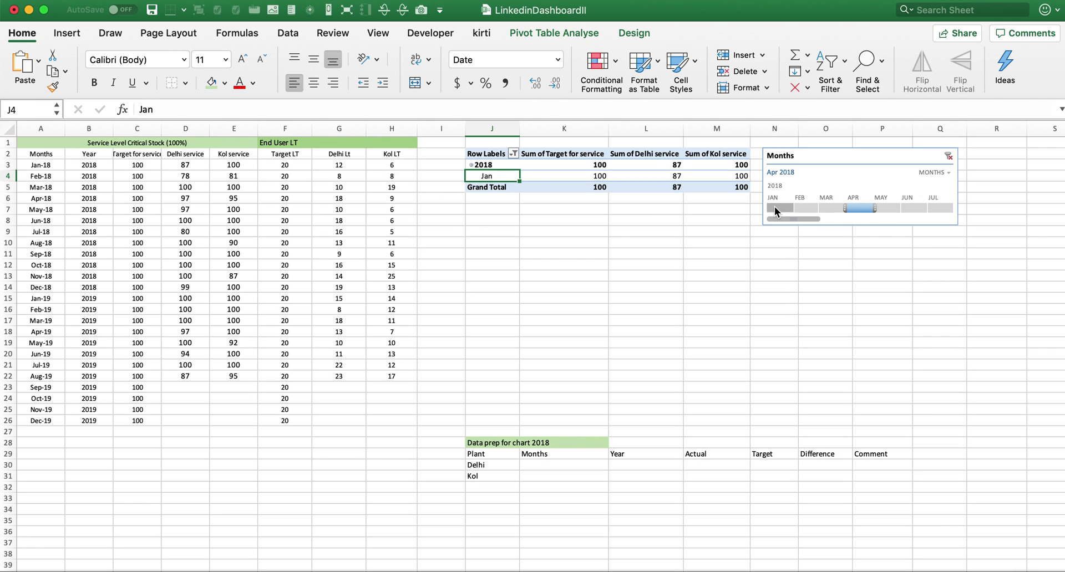
Link the Months cells for Delhi and Kol (K30 and K31) to the pivot table's month label with =J4.
click(559, 464)
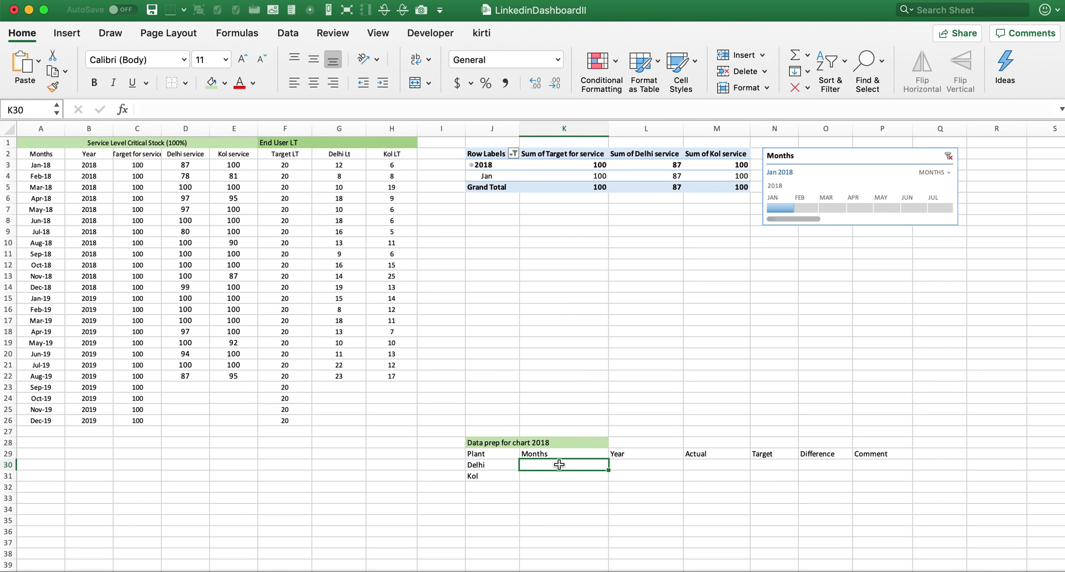
text(=)
click(487, 176)
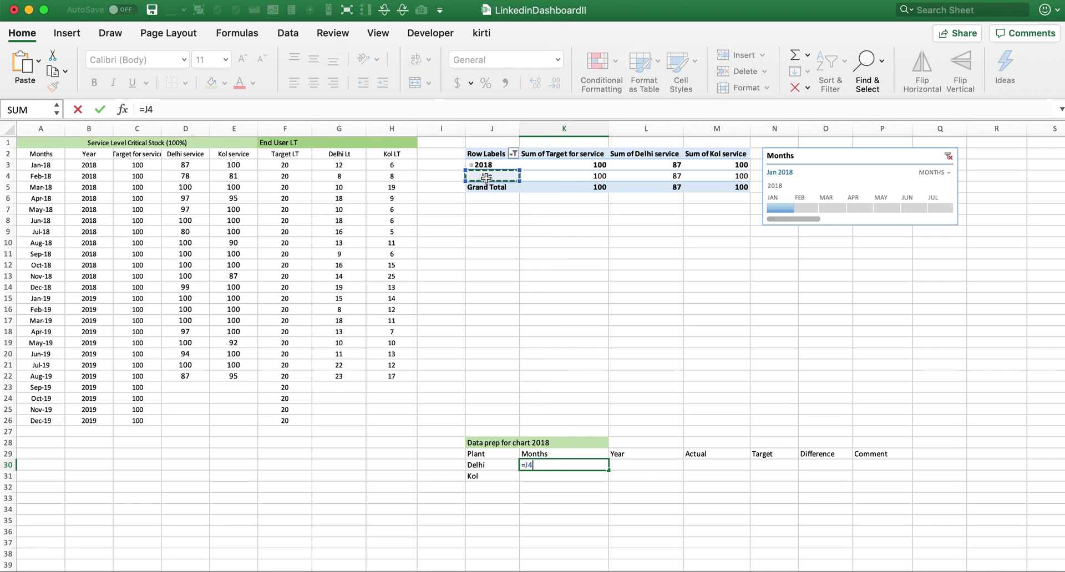
key(Return)
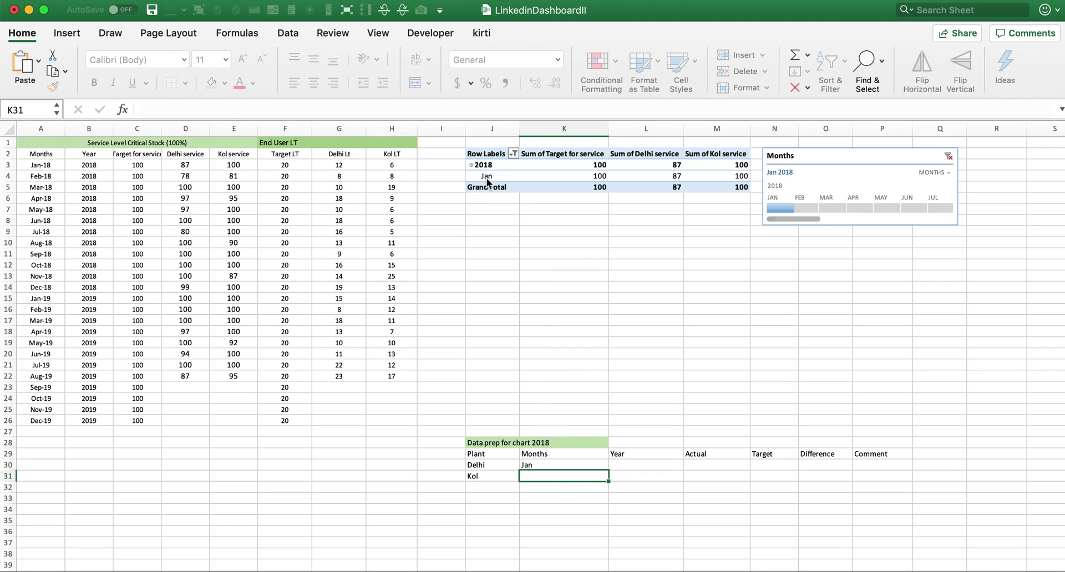
text(=)
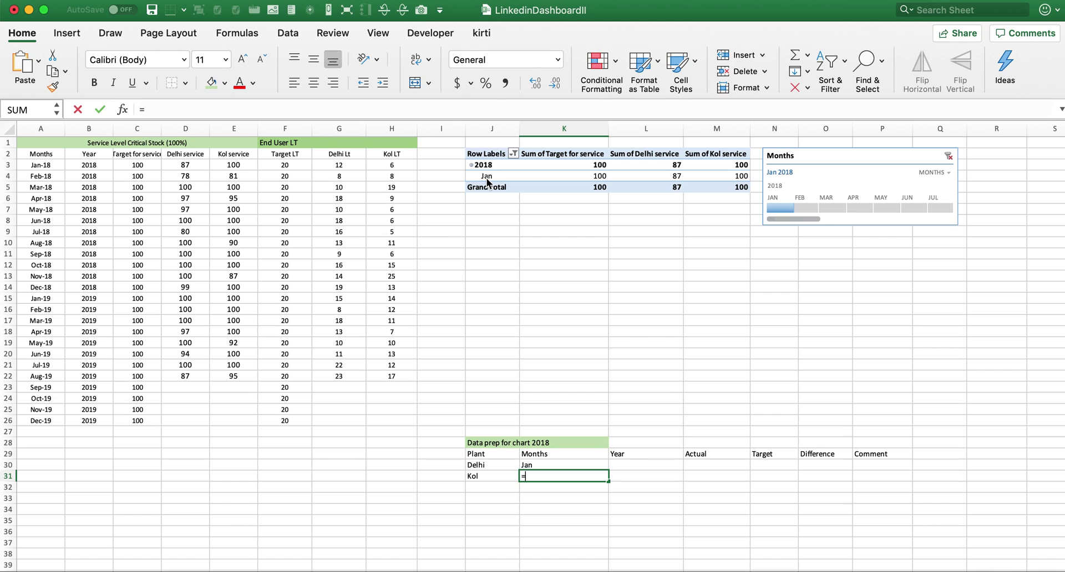
click(486, 176)
key(Return)
Filter the timeline to February 2019 and to December 2018 to check the pivot table's year label in J3.
click(646, 465)
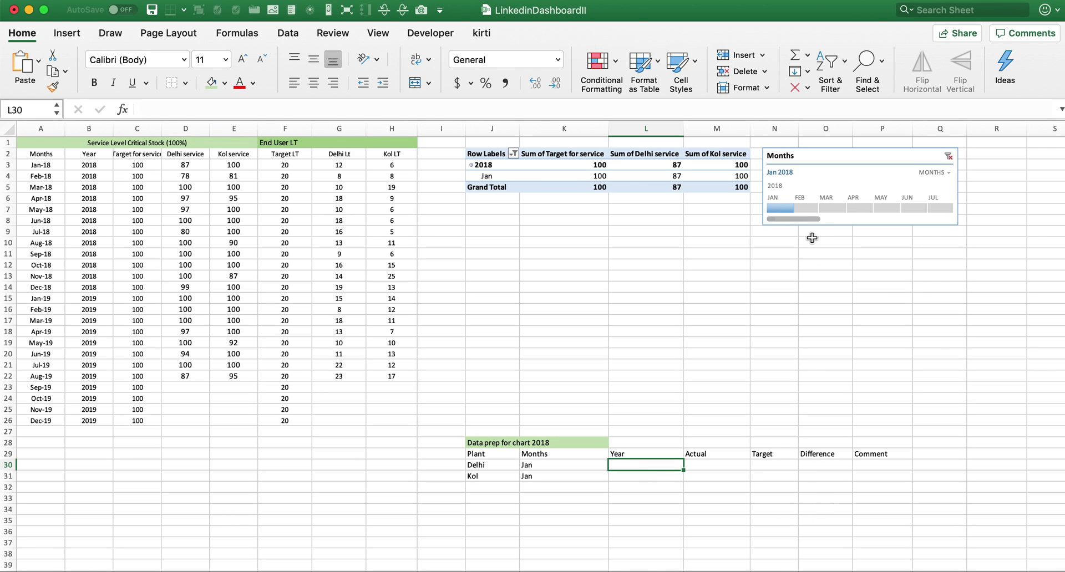
drag(801, 220, 845, 219)
click(854, 209)
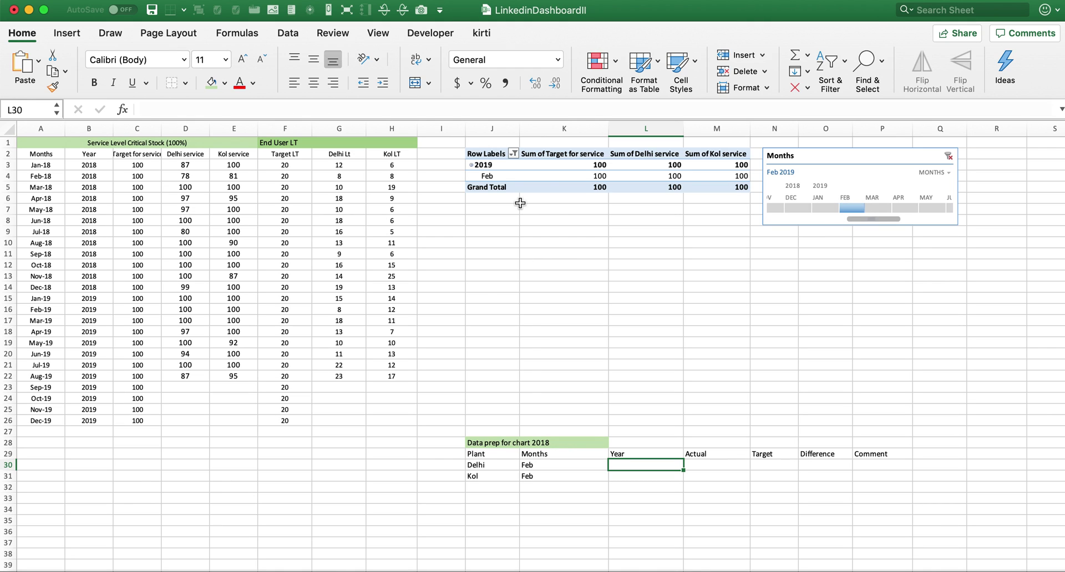
click(485, 163)
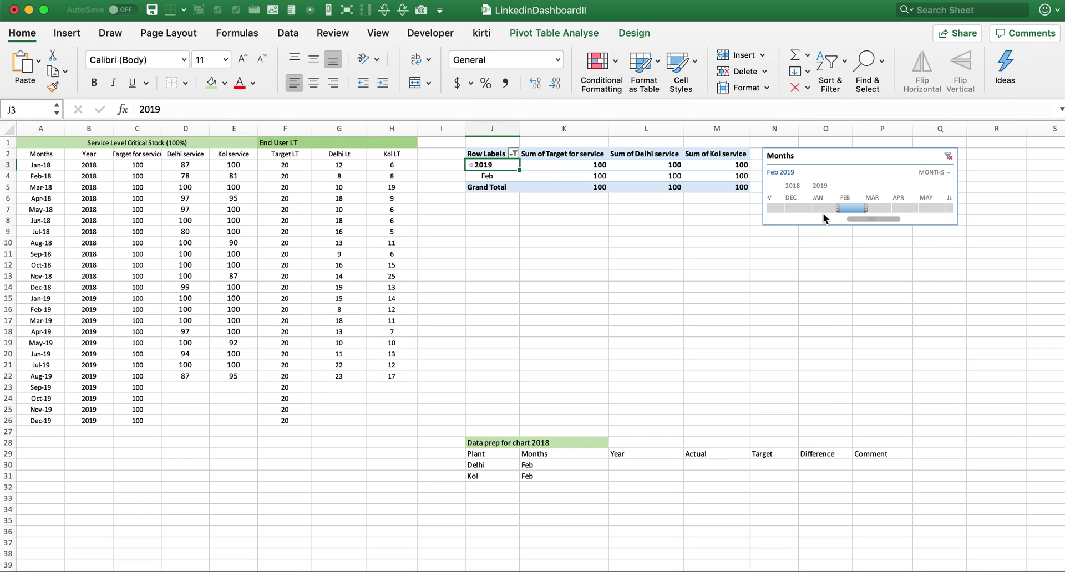
click(797, 207)
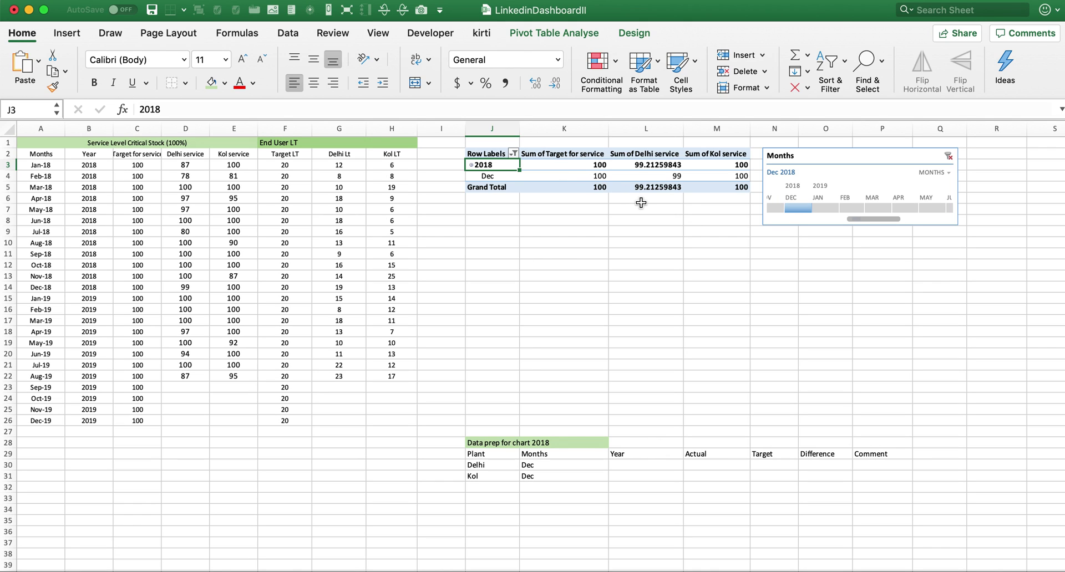
Link the Year cells for Delhi and Kol (L30 and L31) to the pivot table's year label with =J3.
click(632, 466)
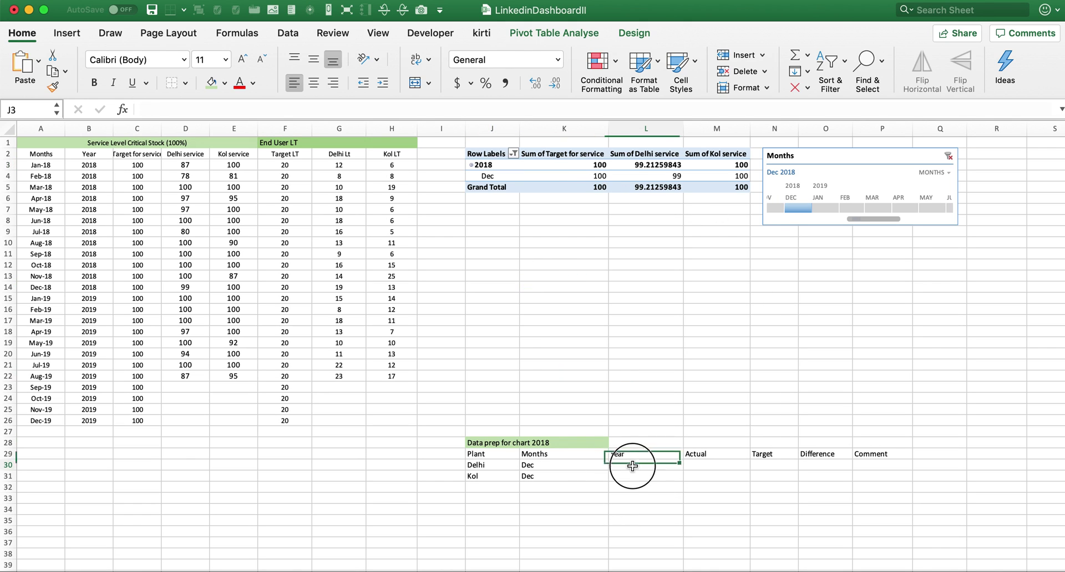
text(=)
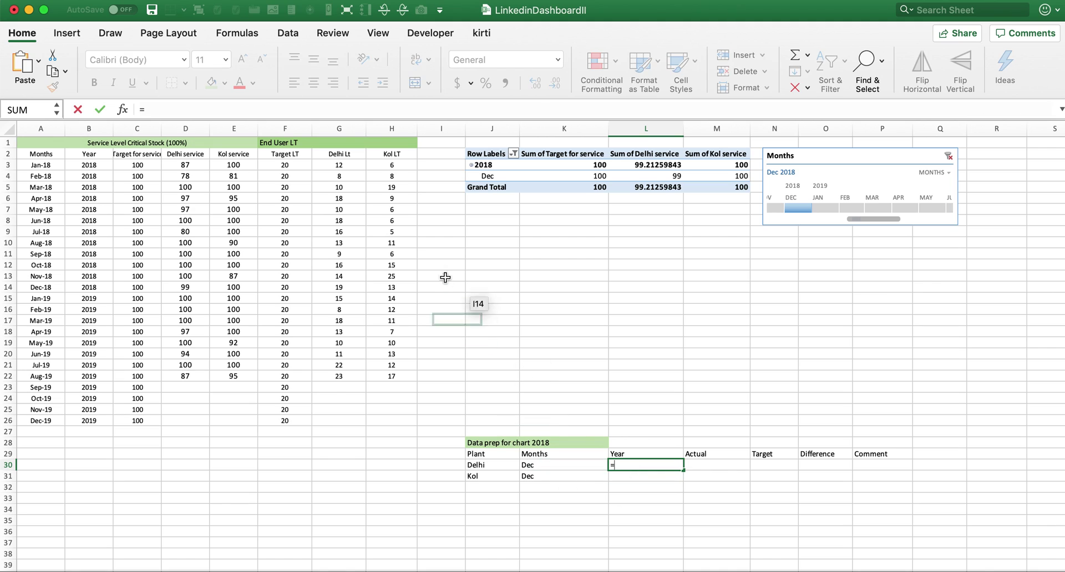
click(485, 166)
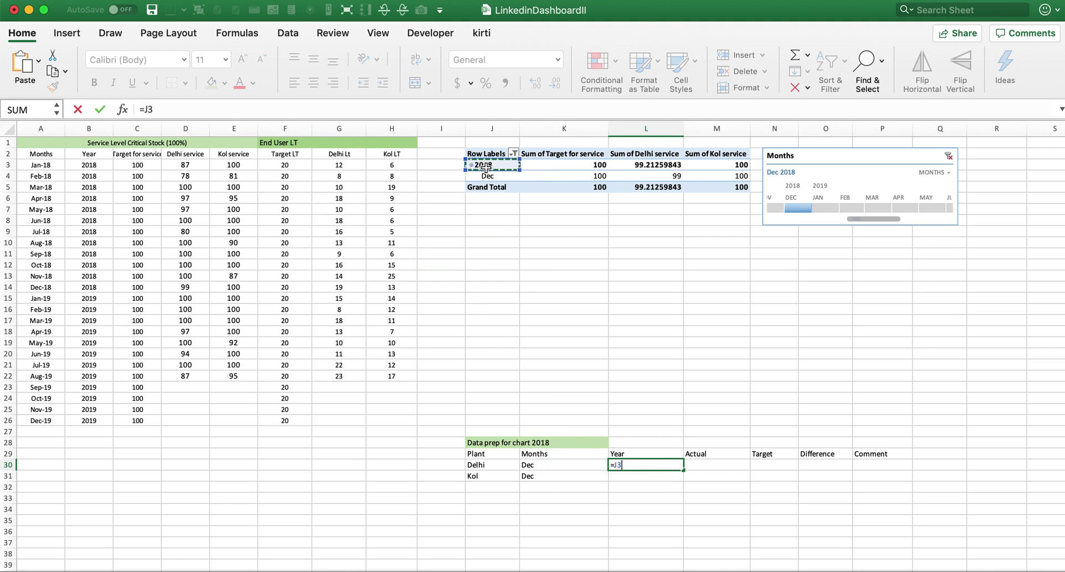
key(Return)
text(=)
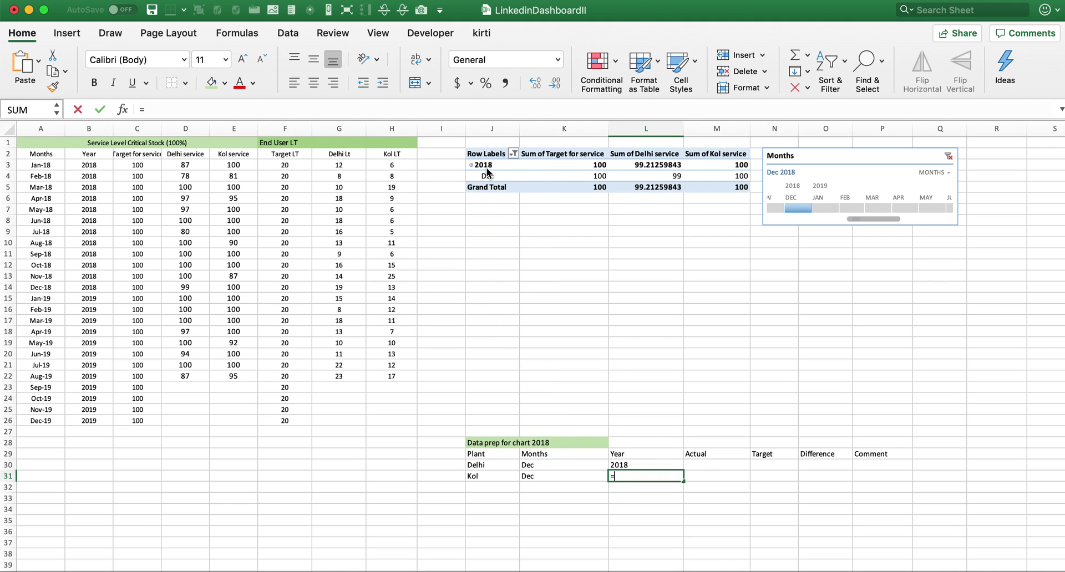
click(494, 165)
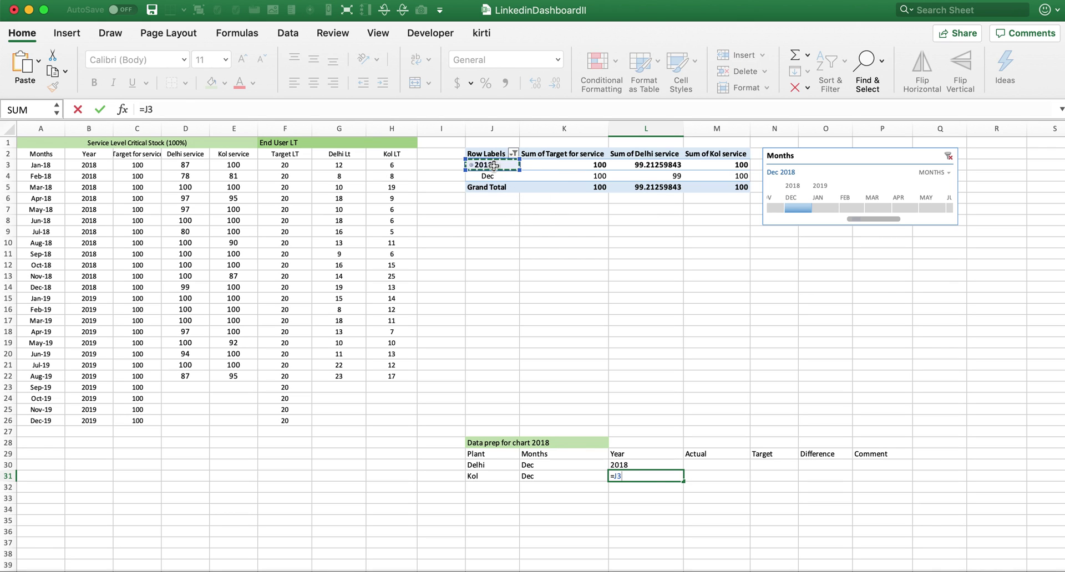
key(Return)
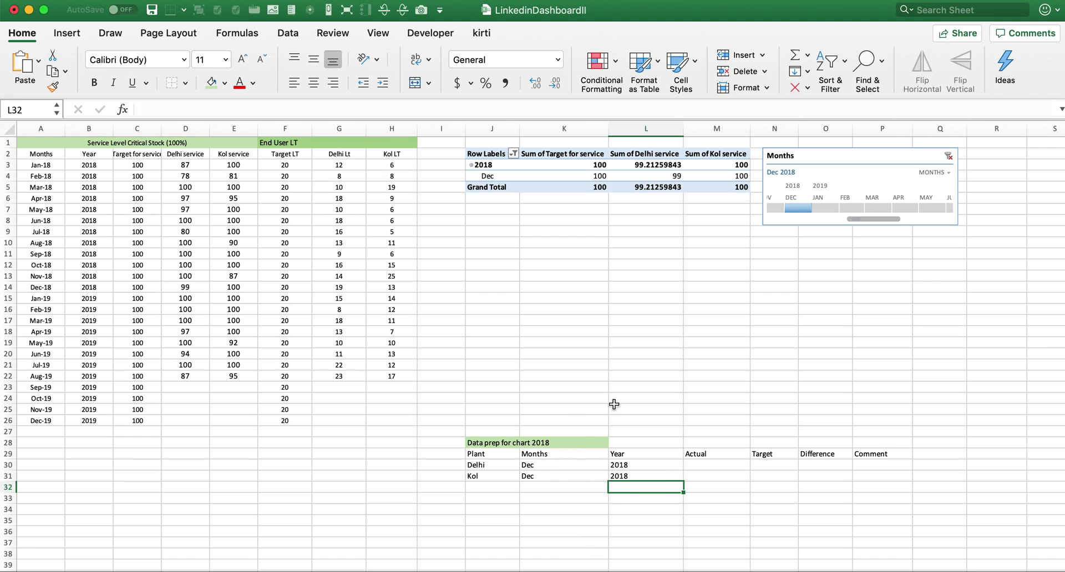
Filter the Months timeline to November 2018 and return it to January 2018.
click(774, 205)
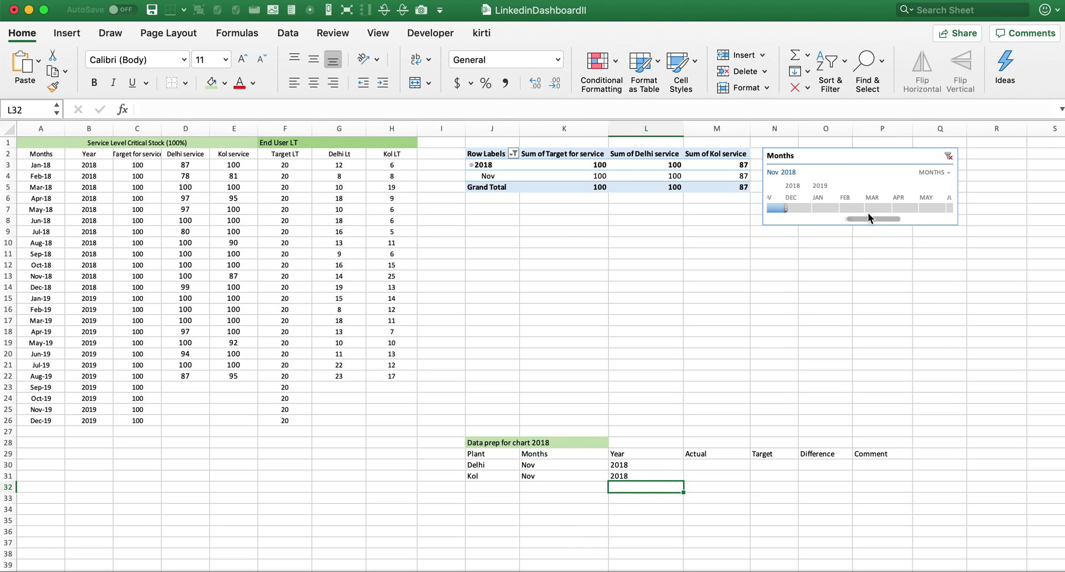
drag(872, 224, 748, 223)
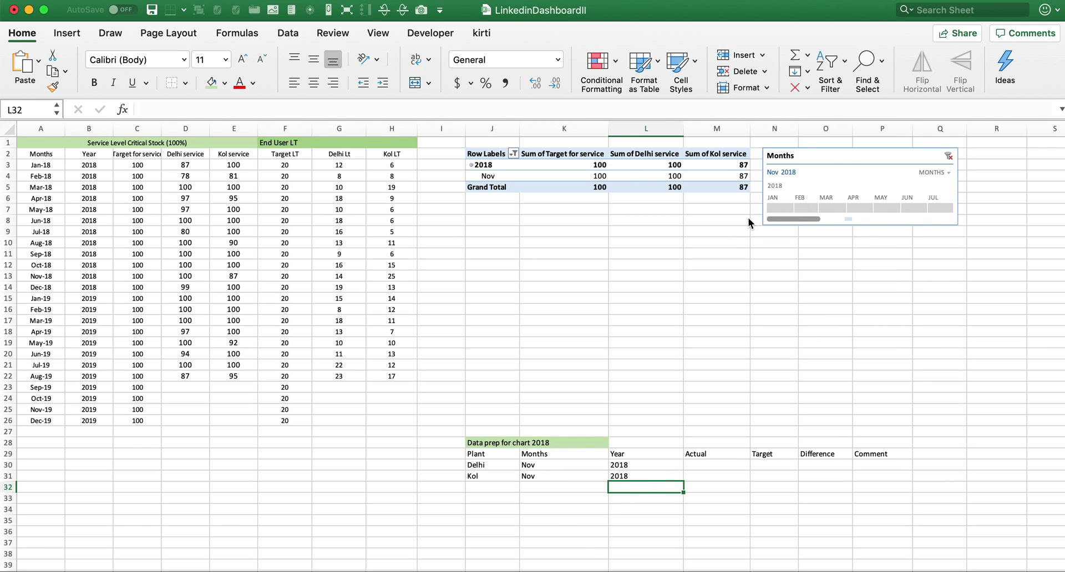
click(775, 209)
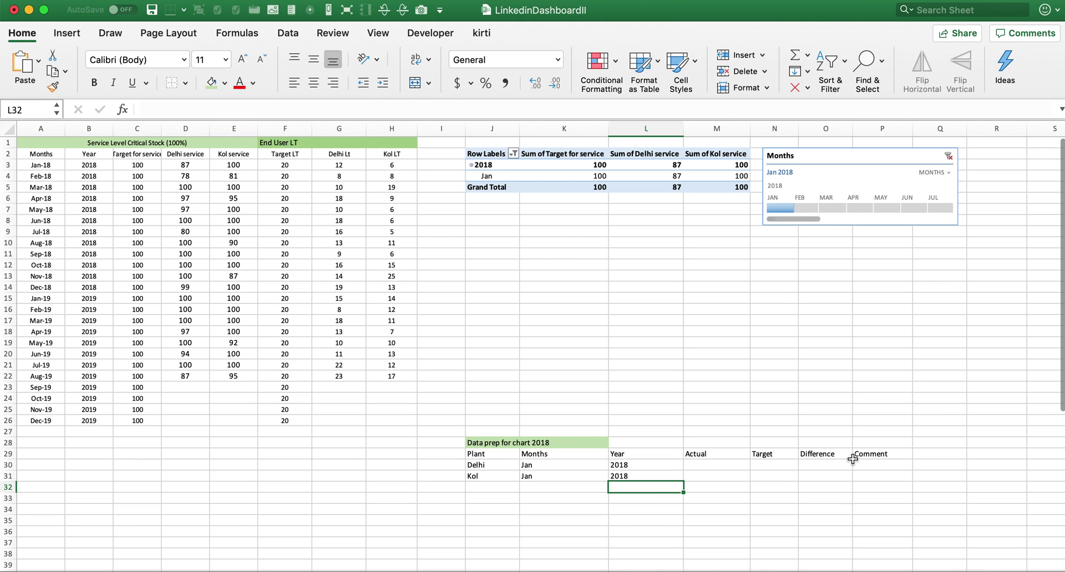
Fill Delhi's Actual cell (M30) with a GETPIVOTDATA reference to the pivot table's January 2018 Sum of Delhi service.
click(715, 452)
click(706, 469)
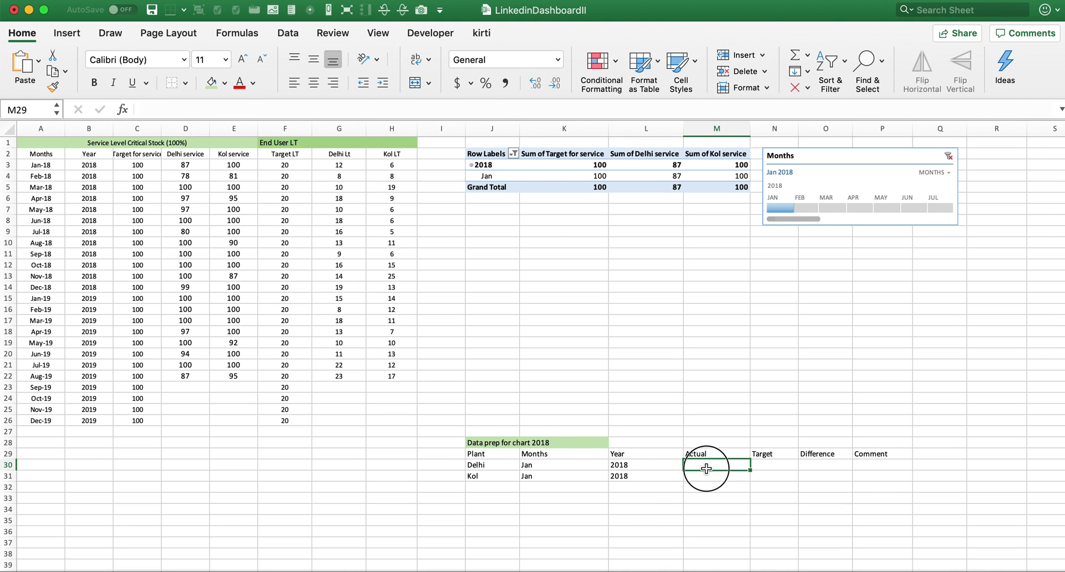
text(=)
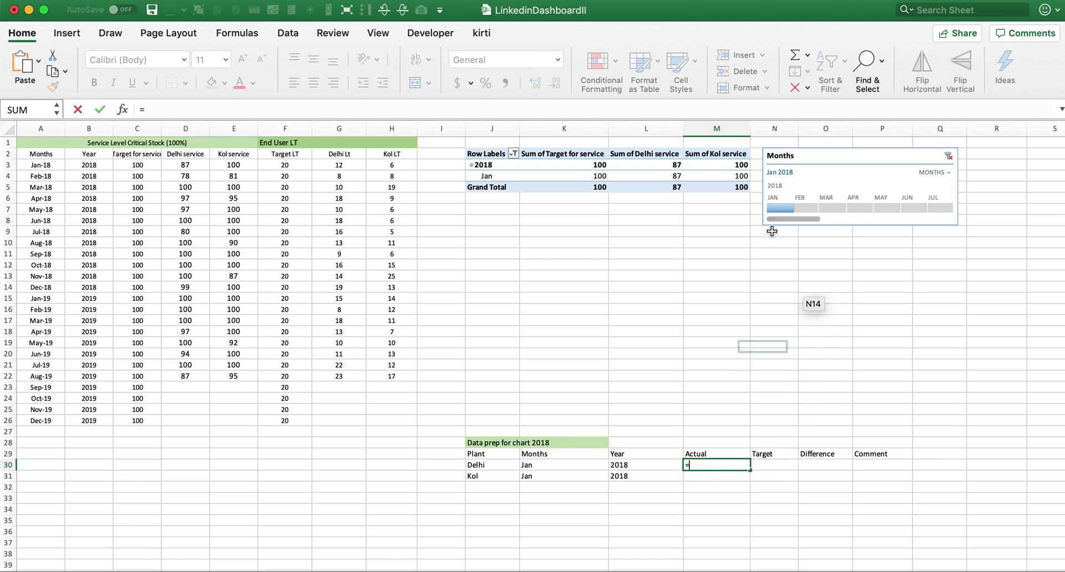
click(655, 175)
click(655, 176)
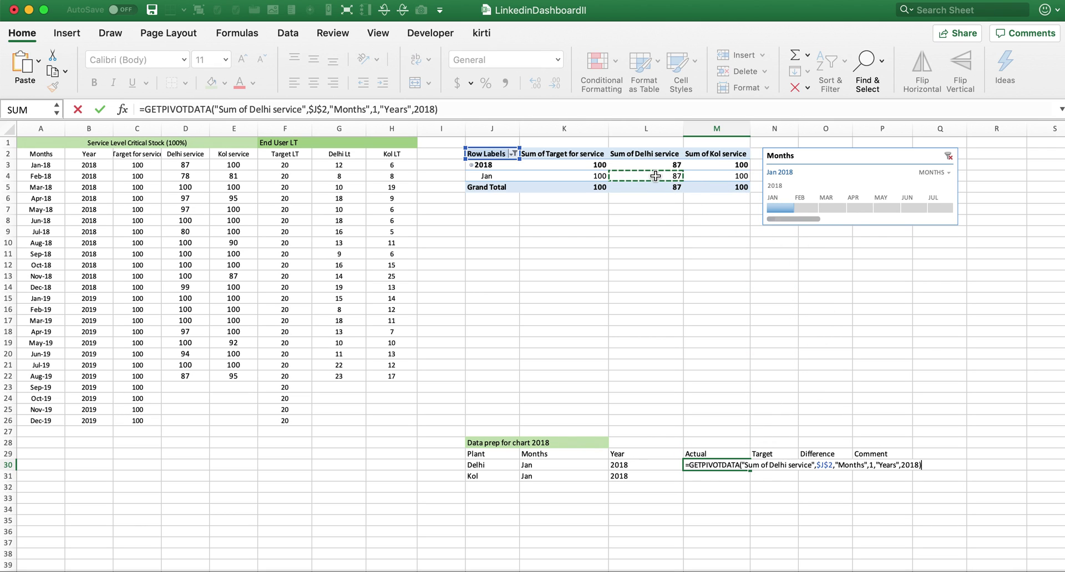
key(Return)
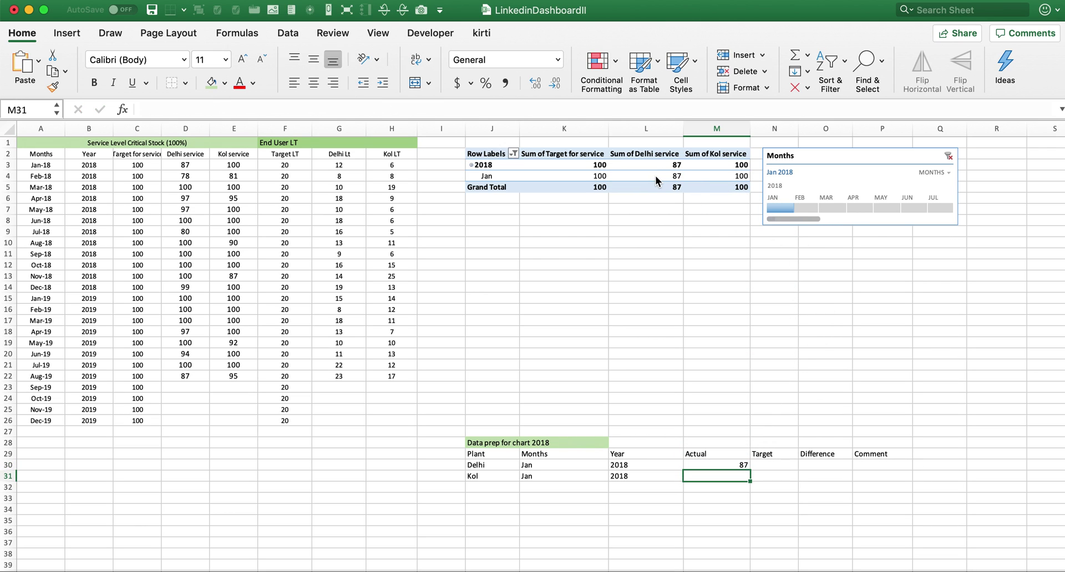
Fill Kol's Actual cell (M31) with a reference to the pivot table's January 2018 Sum of Kol service.
text(=)
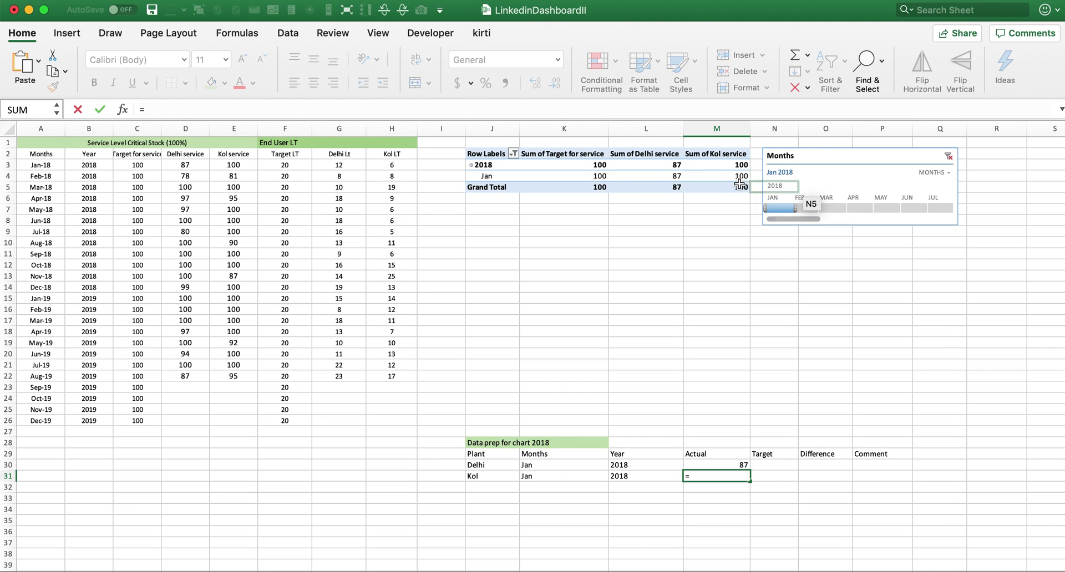
click(722, 176)
key(Return)
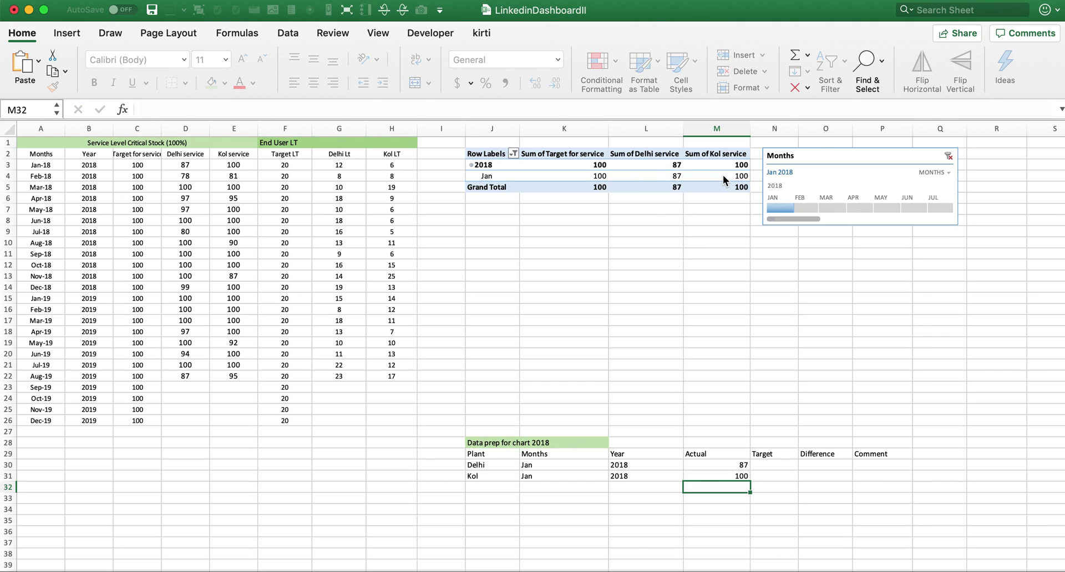
Fill the Target cells for Delhi and Kol (N30 and N31) with references to the pivot table's January 2018 Sum of Target for service.
click(782, 467)
text(=)
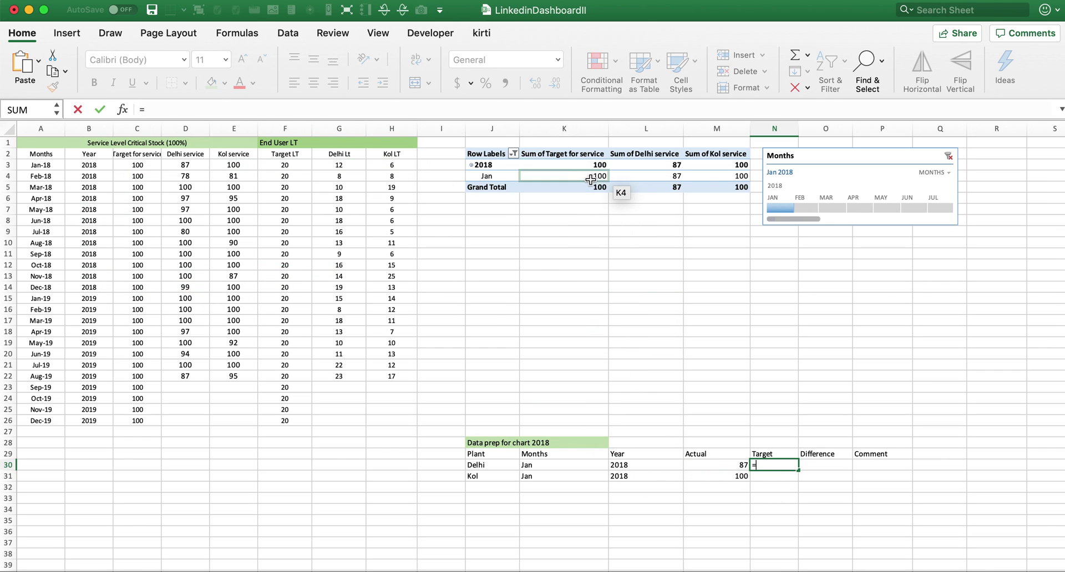
click(589, 179)
key(Return)
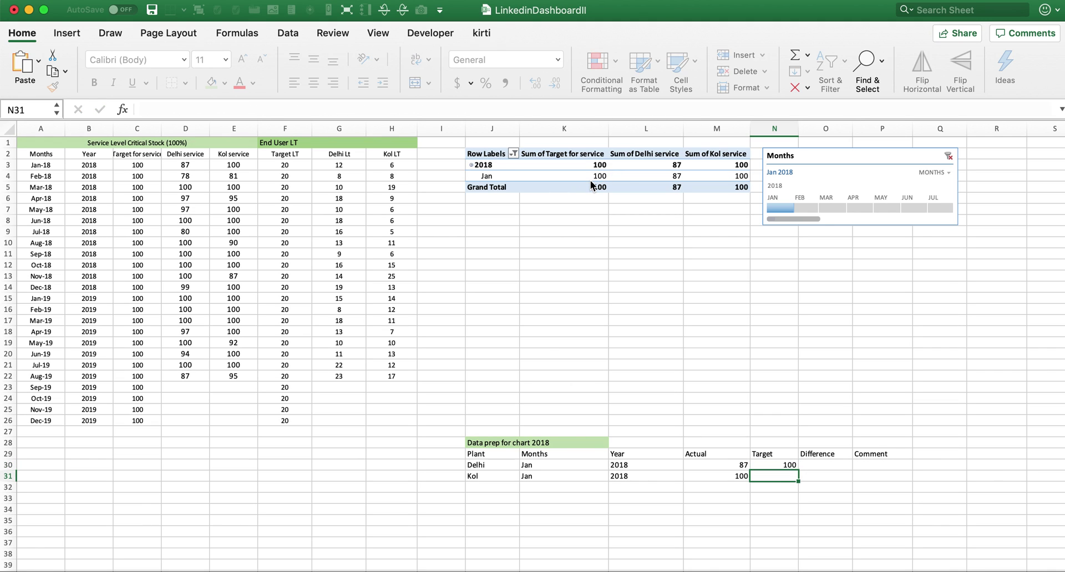
text(=)
click(591, 178)
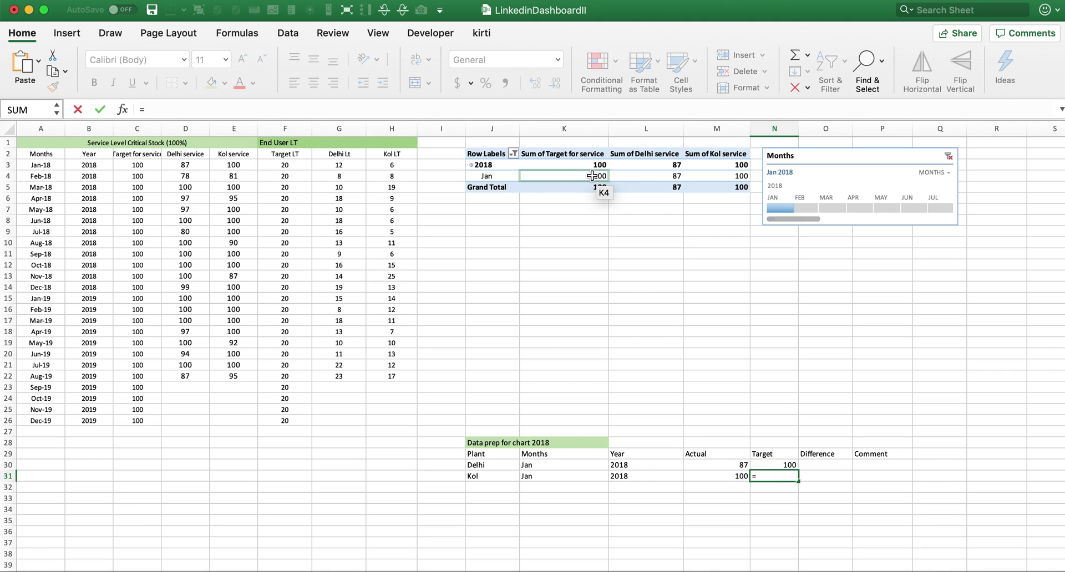
key(Return)
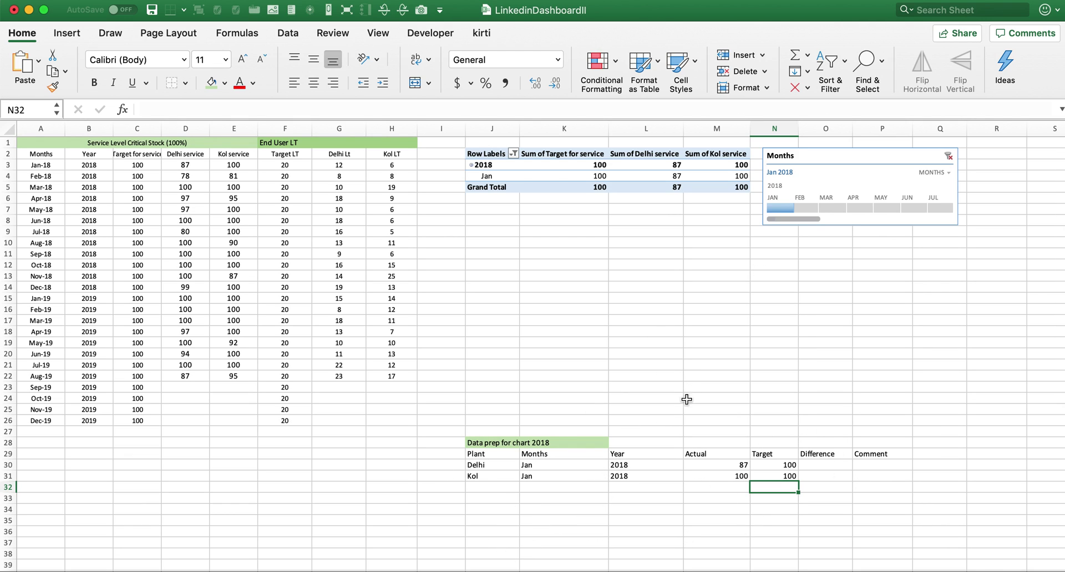
Filter the Months timeline to February 2018 to test the Actual and Target references, and return it to January 2018.
click(801, 203)
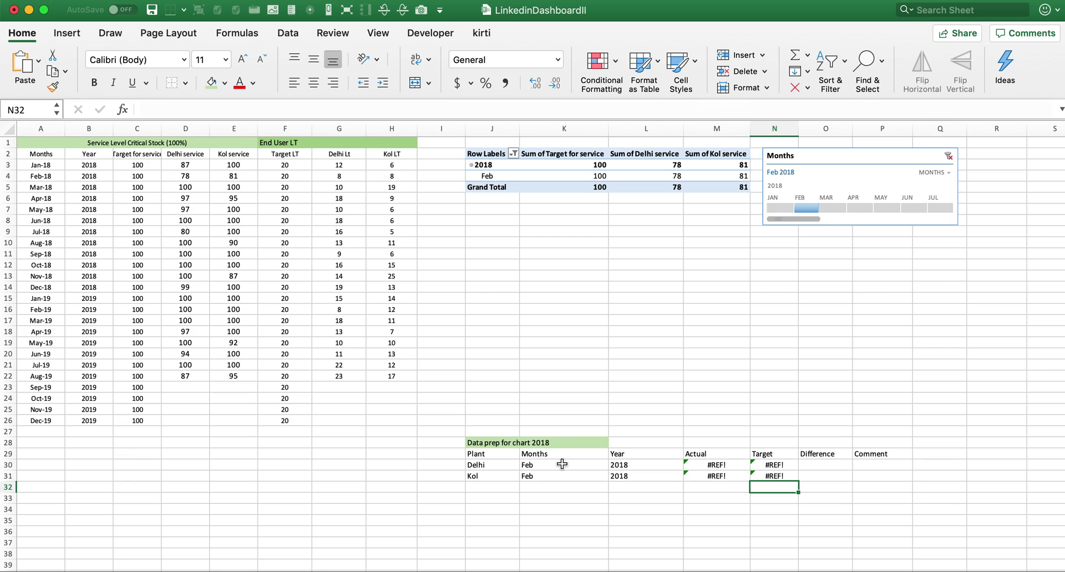
drag(843, 218, 725, 221)
click(911, 208)
click(783, 205)
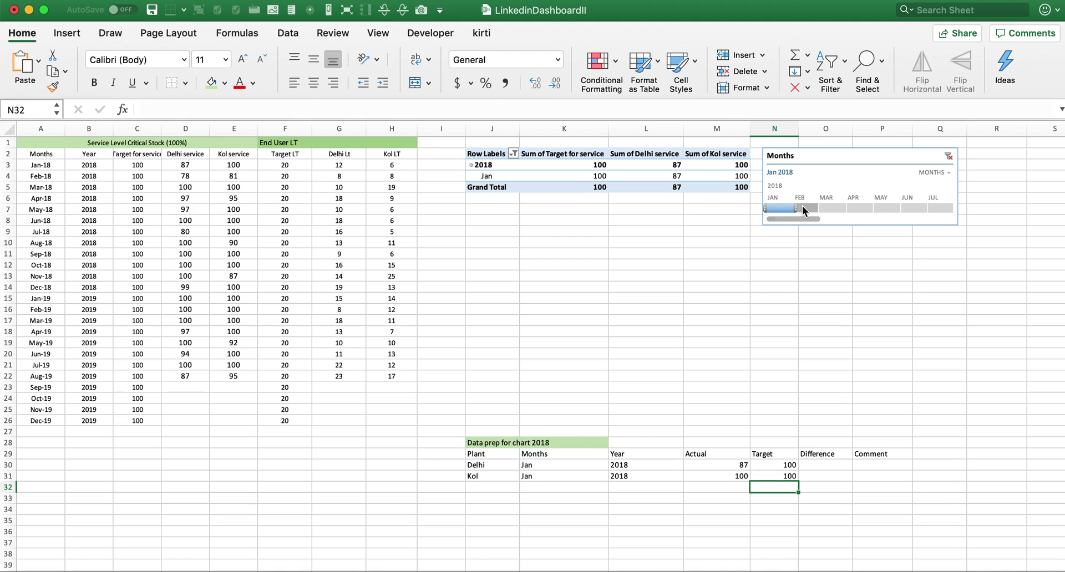
Make the Years item in Delhi's Actual formula (M30) reference the pivot table's year label in J3.
click(646, 466)
click(706, 469)
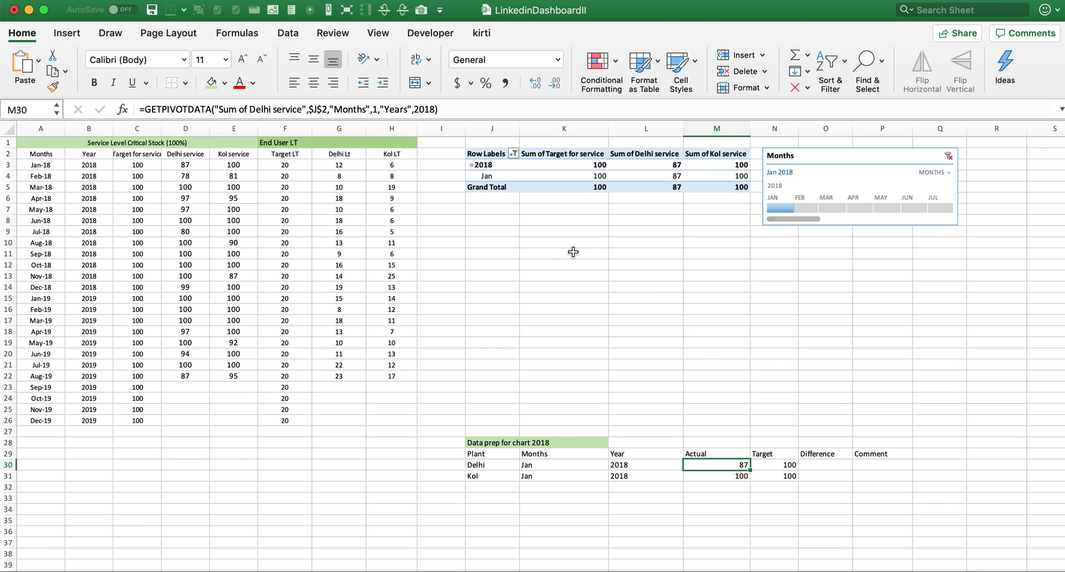
click(436, 109)
text())
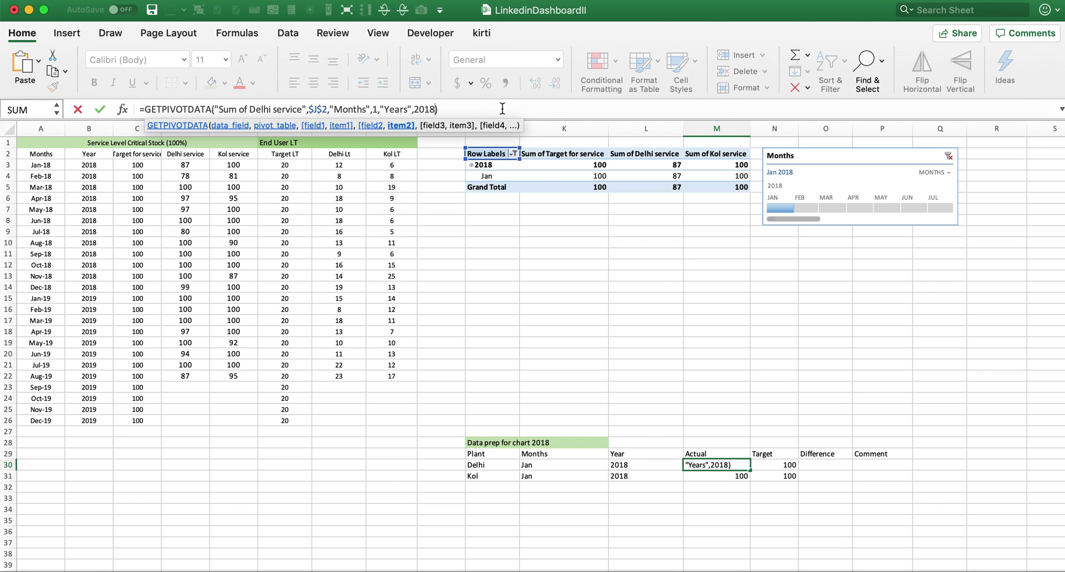
key(BackSpace)
key(BackSpace)
key(BackSpace)
key(BackSpace)
click(490, 165)
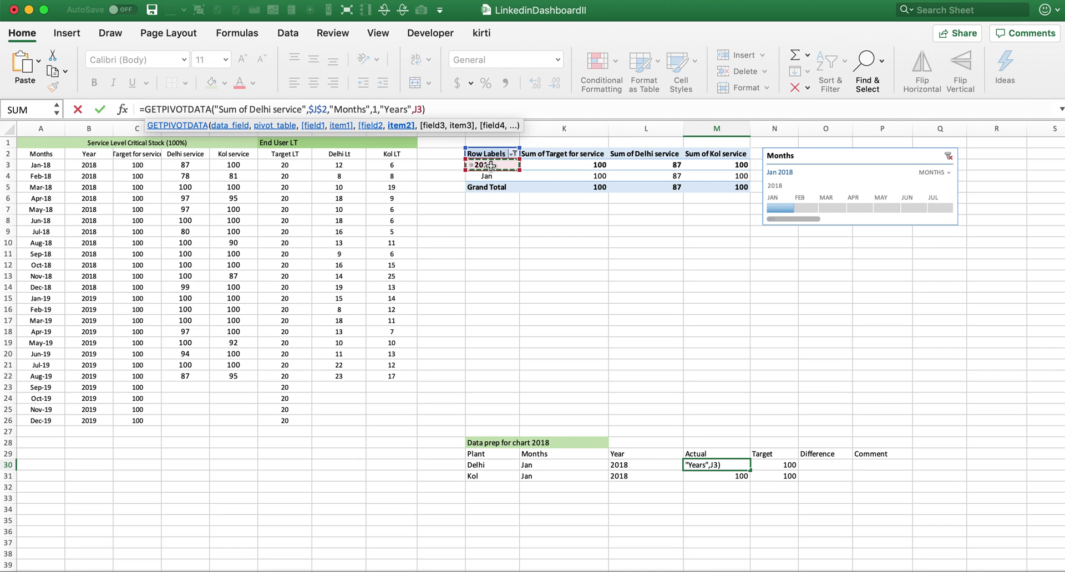
Make the Months item in Delhi's Actual formula (M30) reference the pivot table's month label in J4.
click(377, 109)
key(BackSpace)
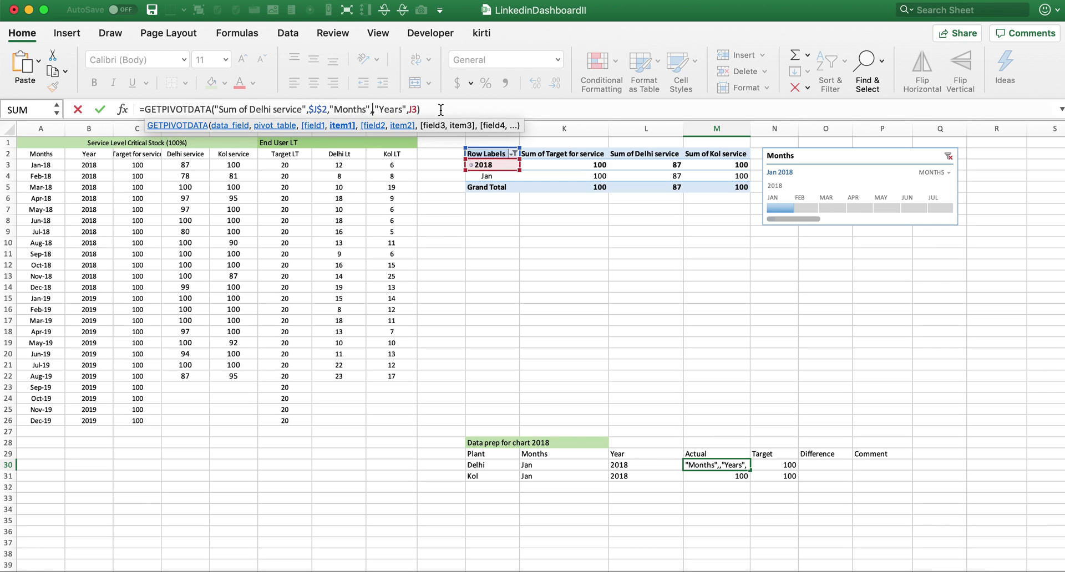
click(483, 176)
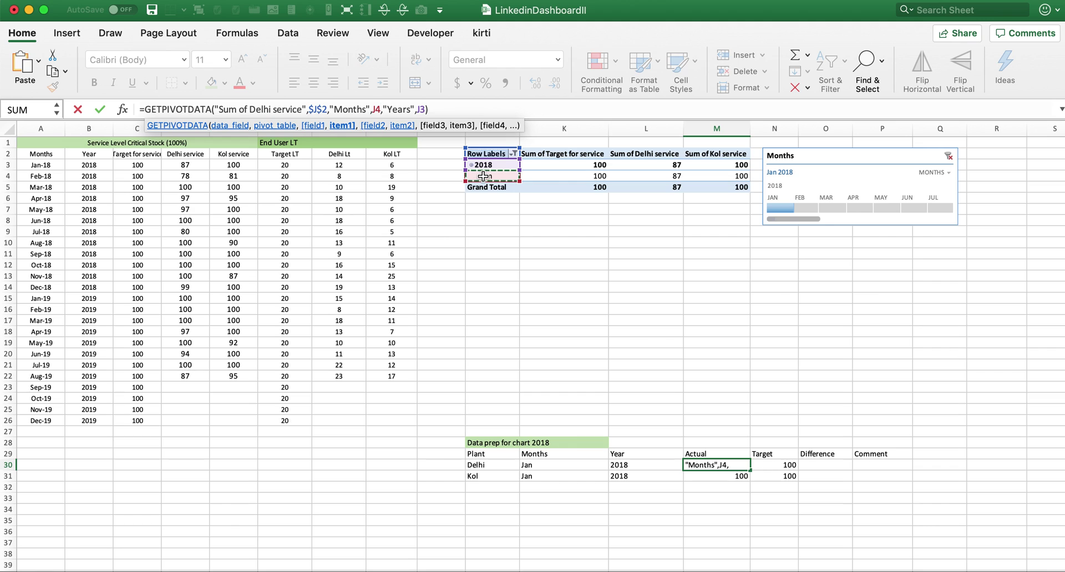
key(Return)
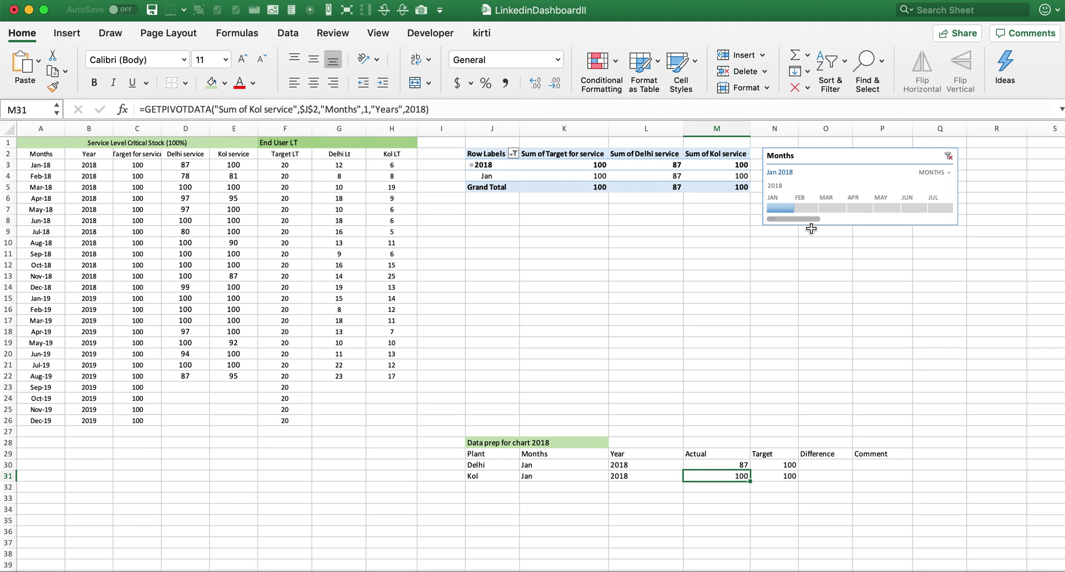
Filter the timeline to February and March 2018 to check Delhi's Actual formula, and return it to January 2018.
click(810, 206)
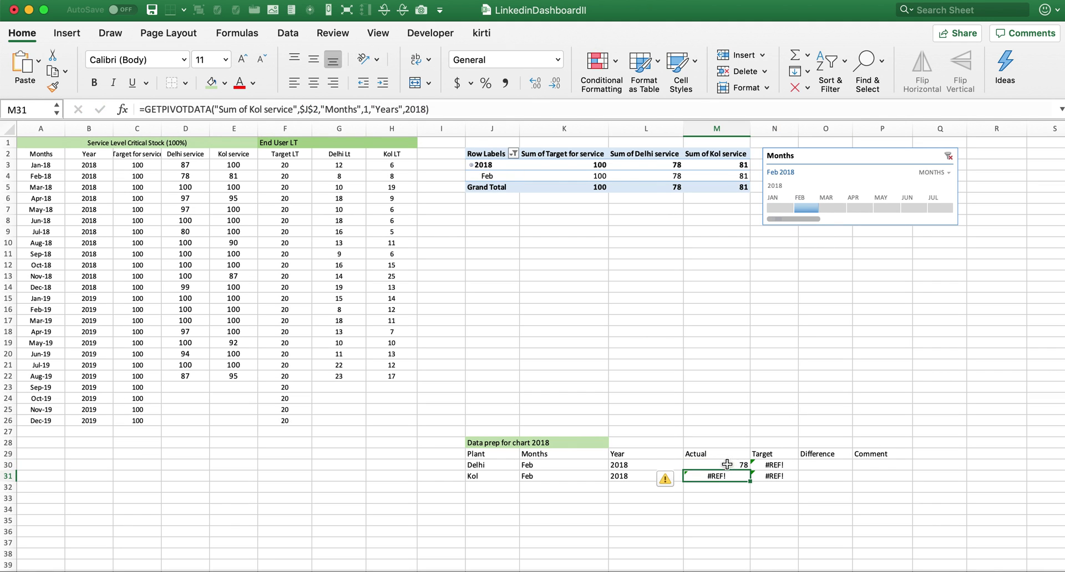
click(716, 464)
click(832, 206)
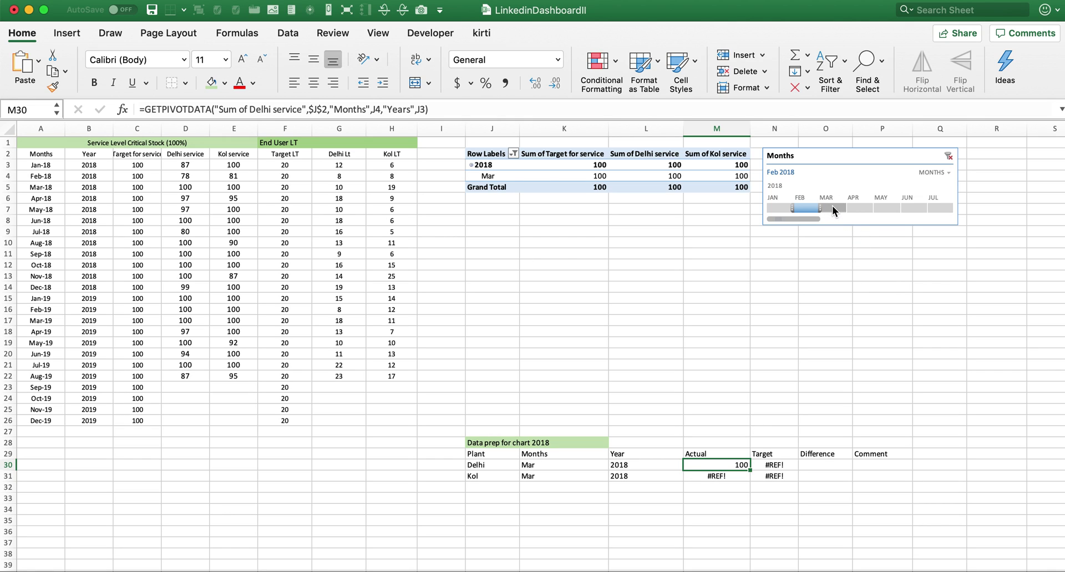
click(780, 208)
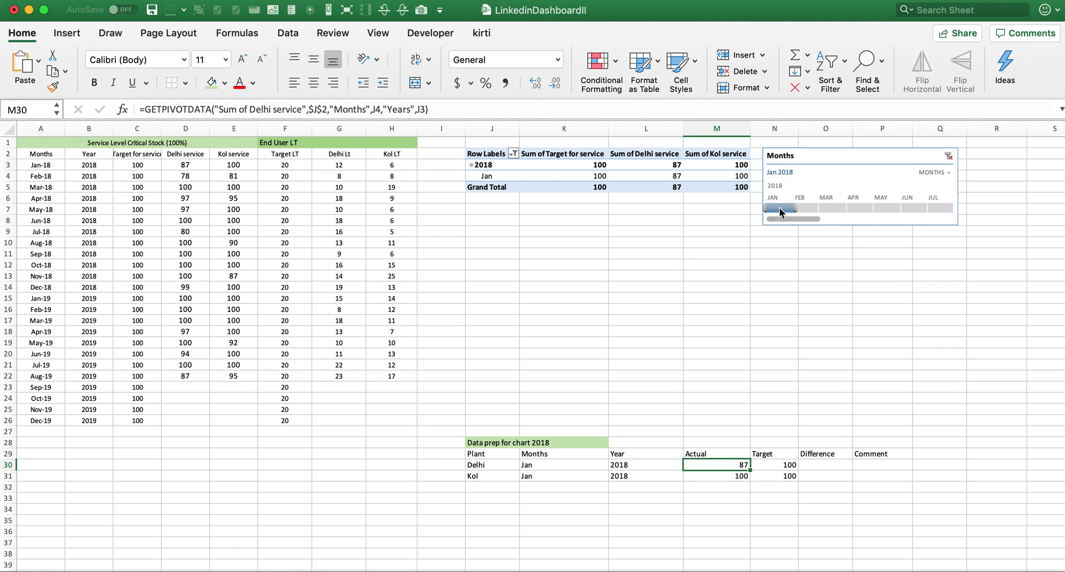
Make the Months and Years items in Kol's Actual formula (M31) reference the pivot table's labels in J4 and J3.
click(717, 478)
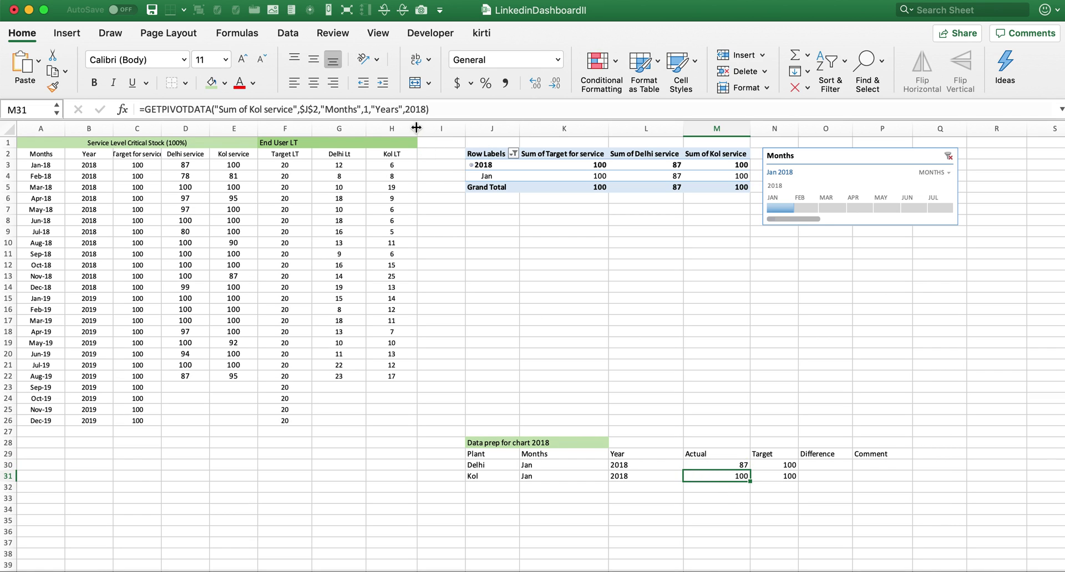
click(434, 108)
key(BackSpace)
key(BackSpace)
key(BackSpace)
key(BackSpace)
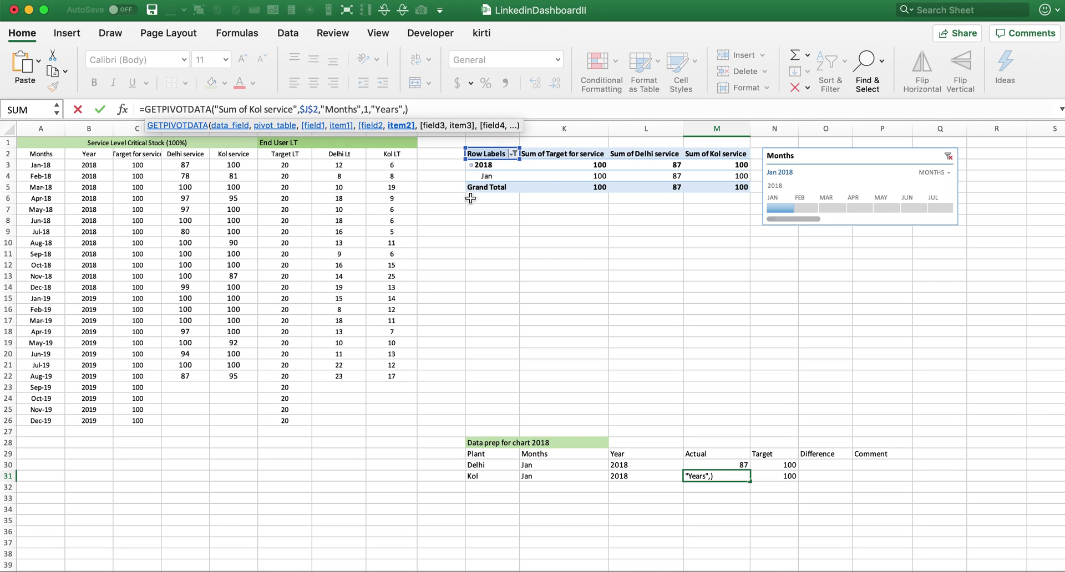
click(490, 165)
click(369, 109)
key(BackSpace)
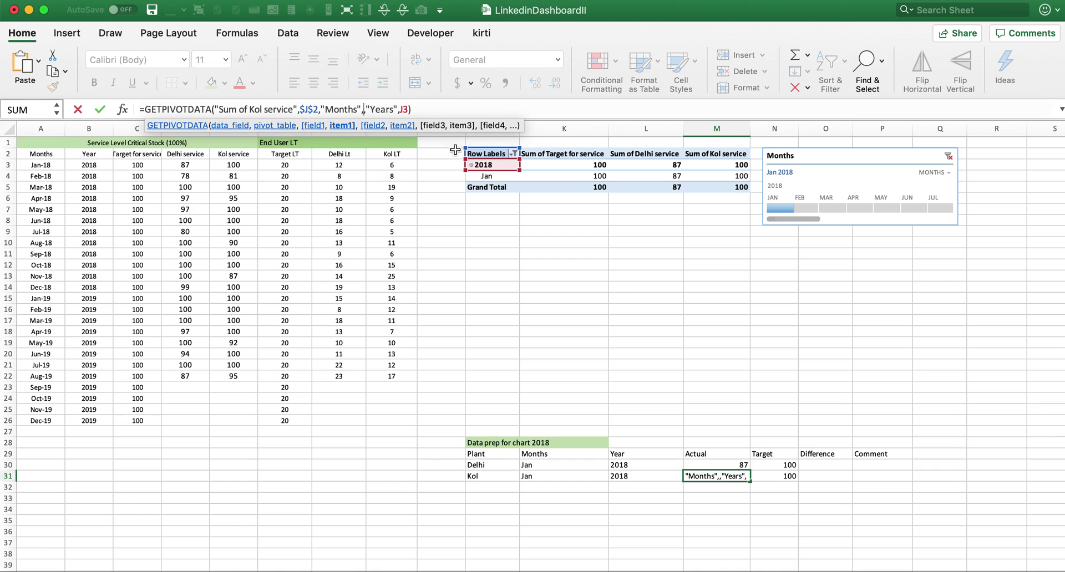
click(493, 176)
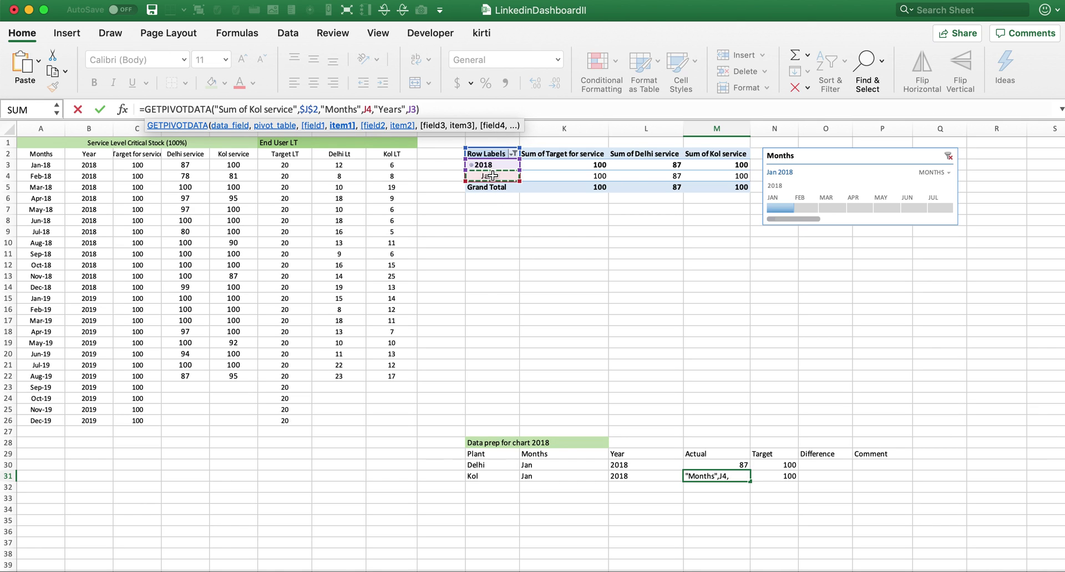
key(Return)
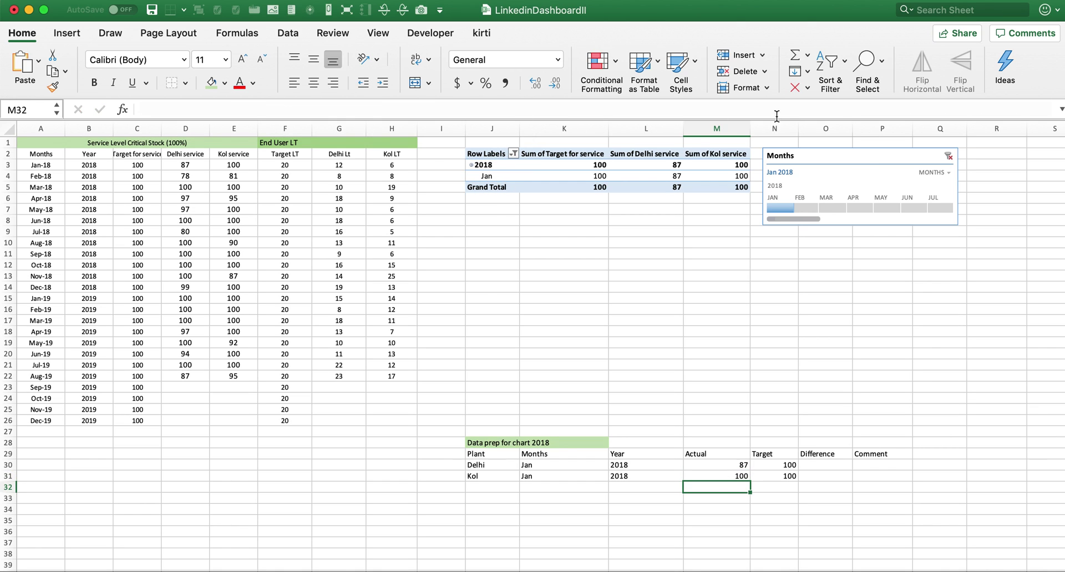
Replace the Target formulas for Delhi and Kol (N30 and N31) with the constant 100.
click(776, 463)
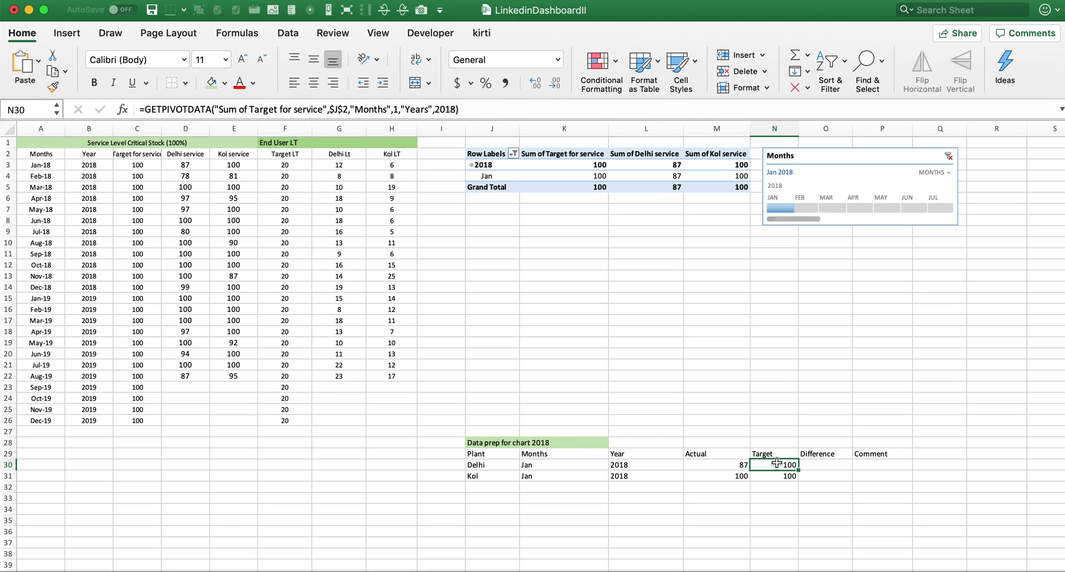
key(BackSpace)
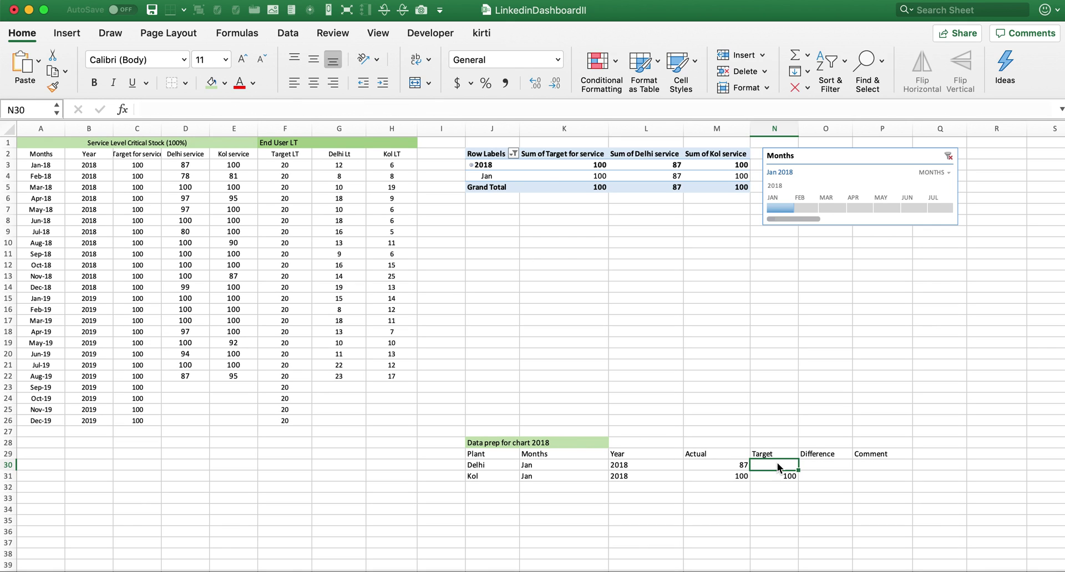
text(100)
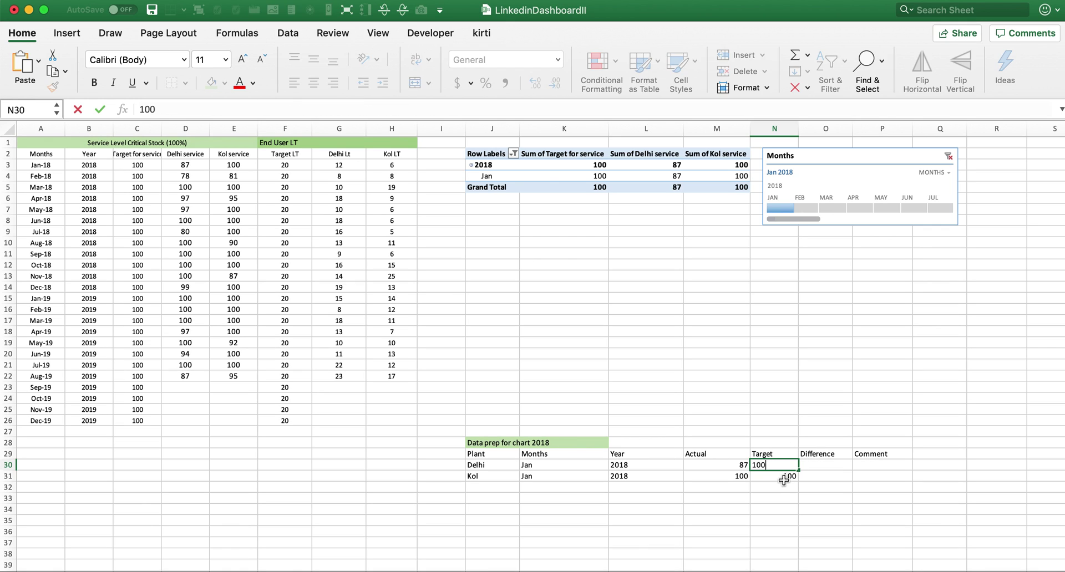
click(773, 476)
key(BackSpace)
text(100)
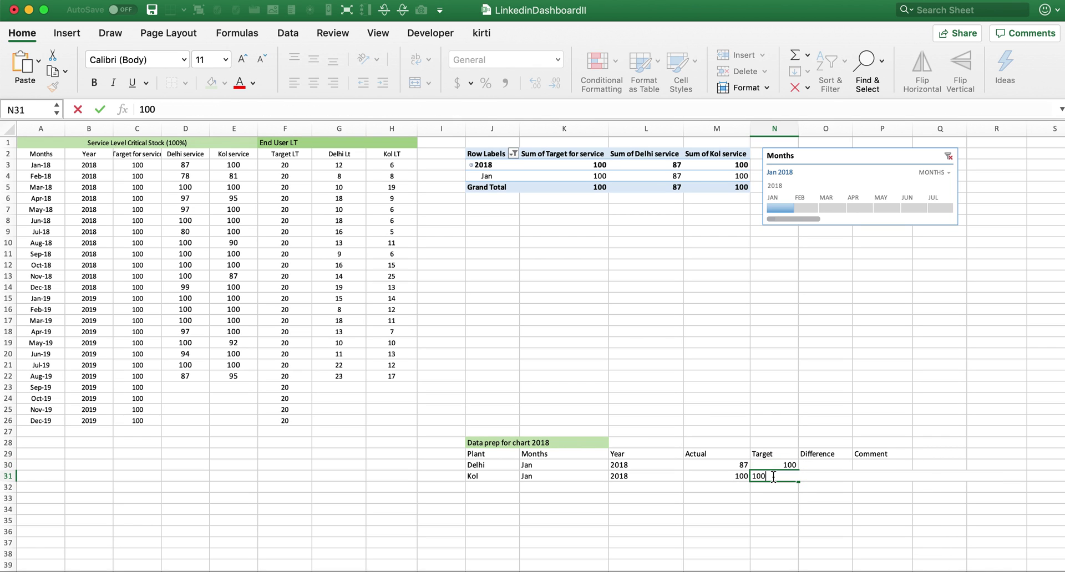
click(825, 511)
Check both plants' Actual and Target values with the timeline on February and March 2018, and return it to January 2018.
click(775, 474)
click(739, 475)
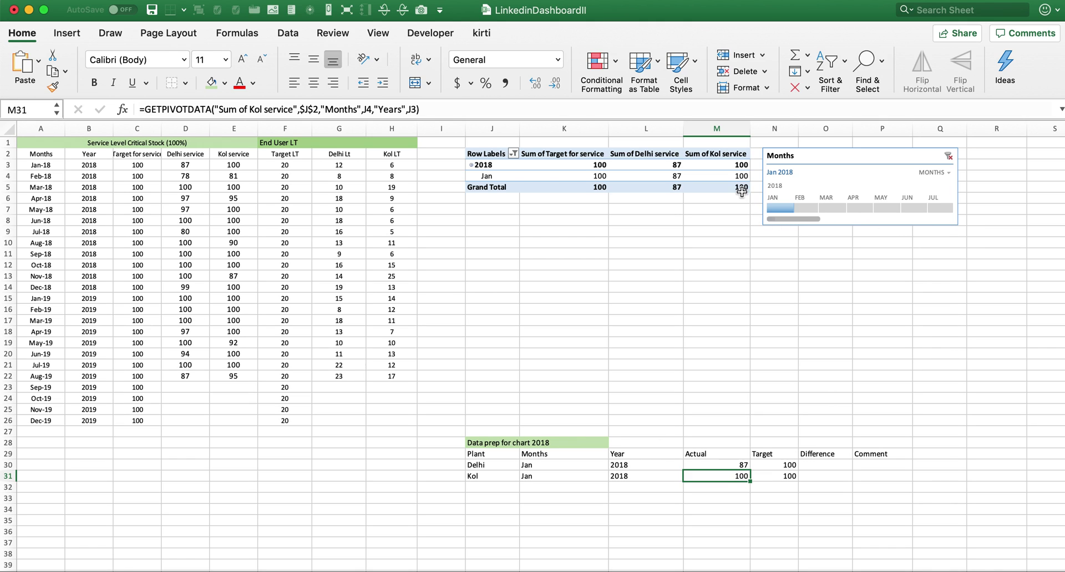
click(801, 206)
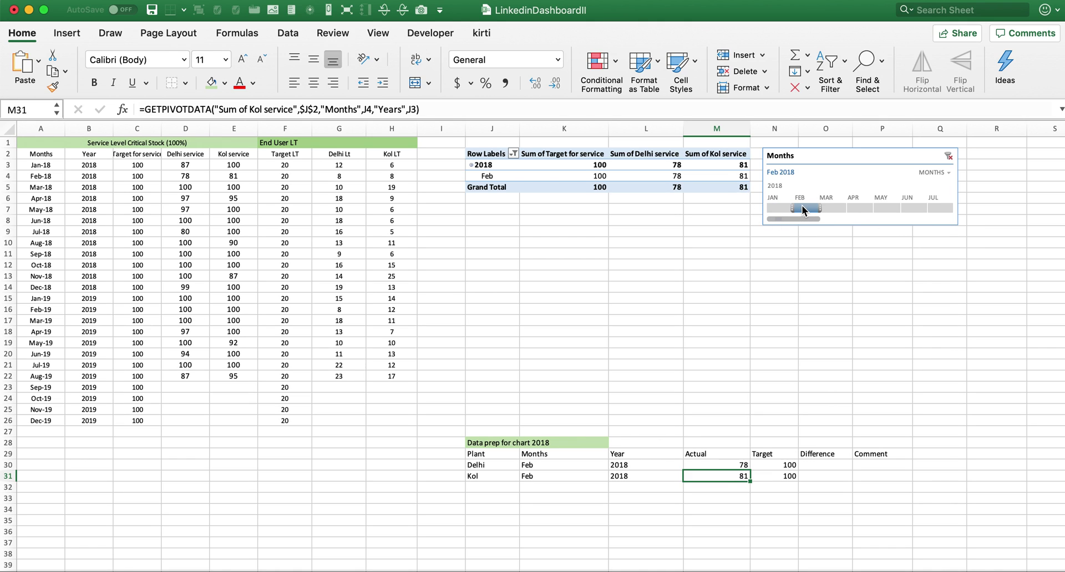
click(833, 209)
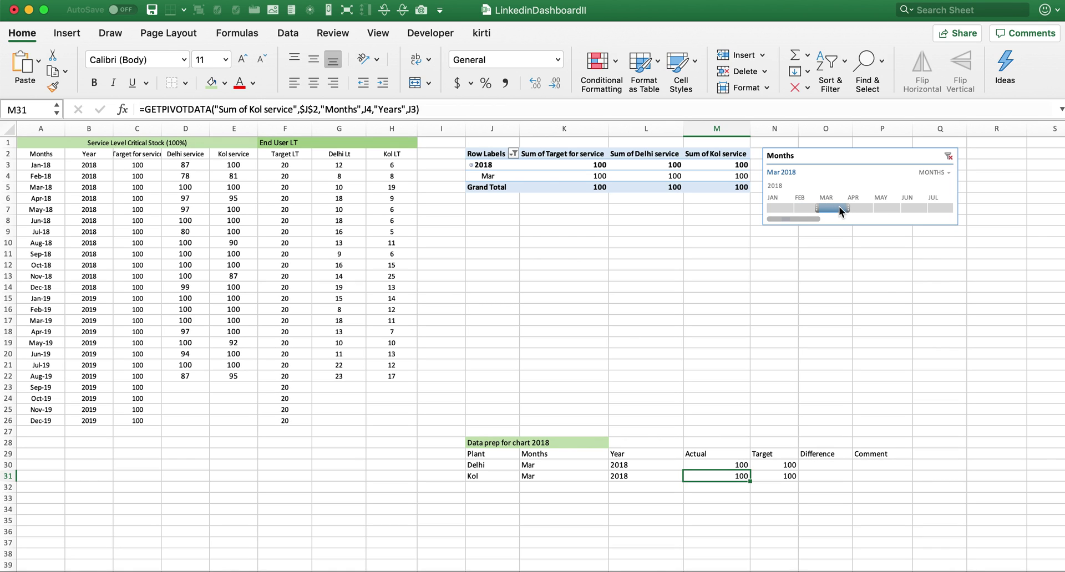
click(775, 208)
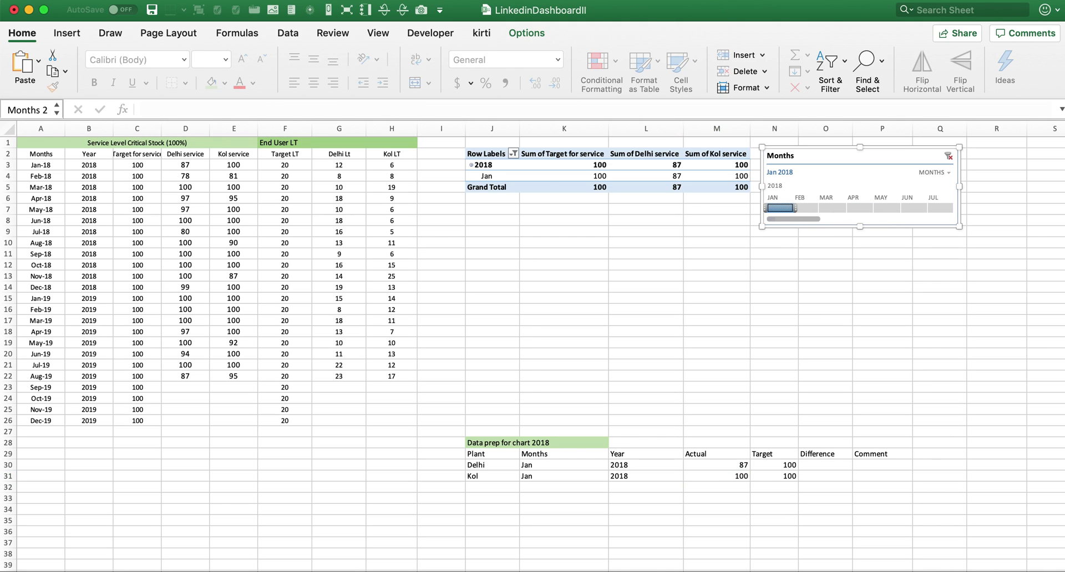
Calculate Delhi's Difference in O30 as Target minus Actual with =N30-M30.
click(821, 464)
text(=)
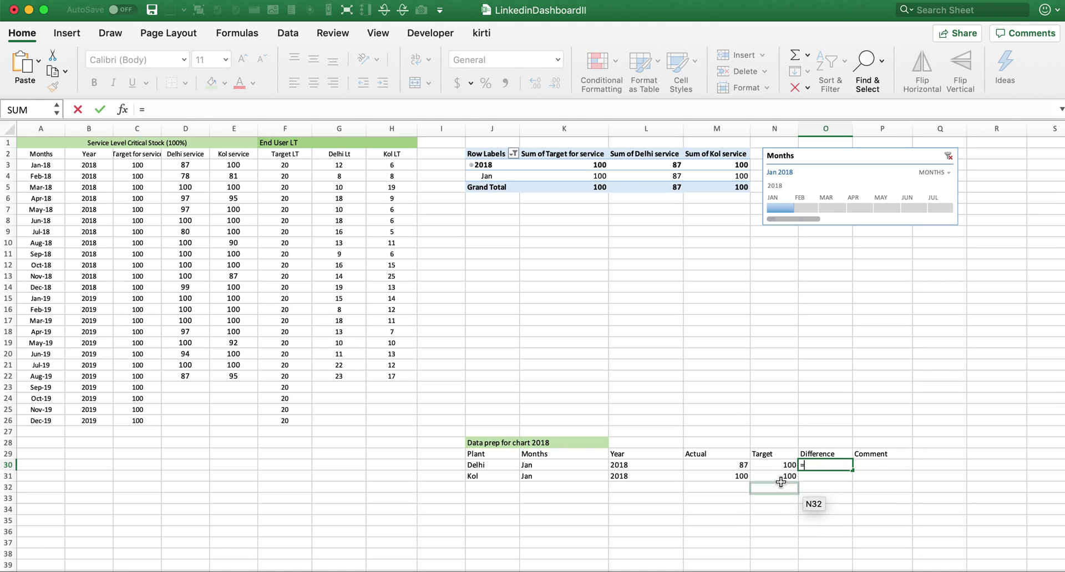
click(782, 466)
text(-)
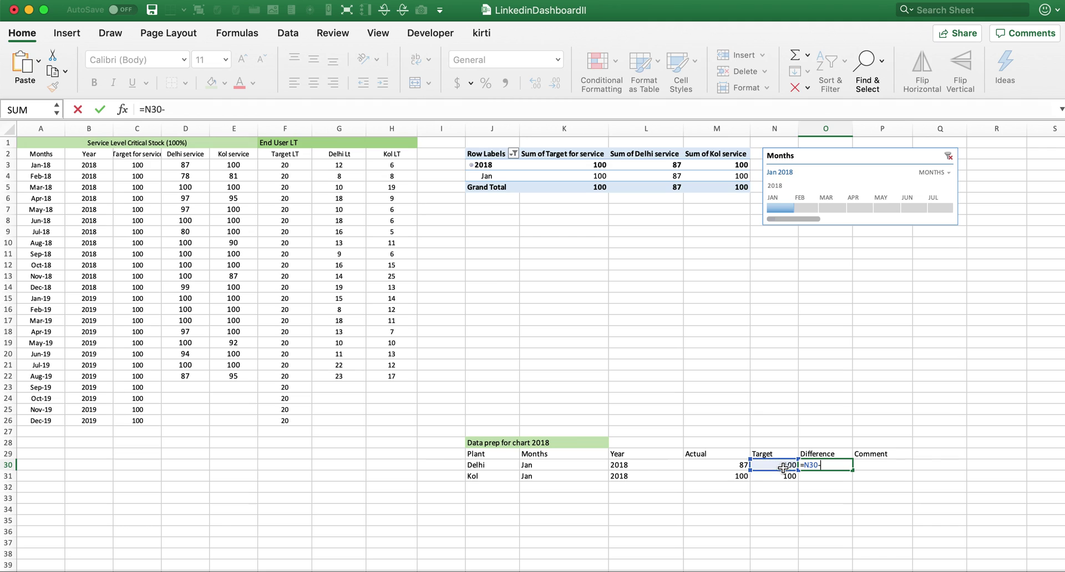
click(728, 466)
key(Return)
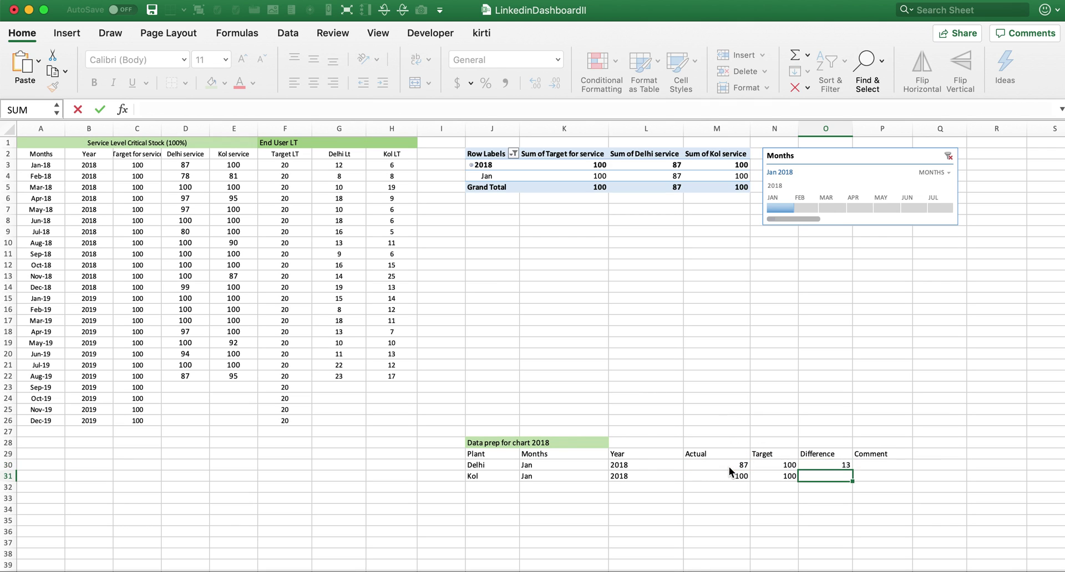
Calculate Kol's Difference in O31 as Target minus Actual with =N31-M31.
text(=)
click(778, 478)
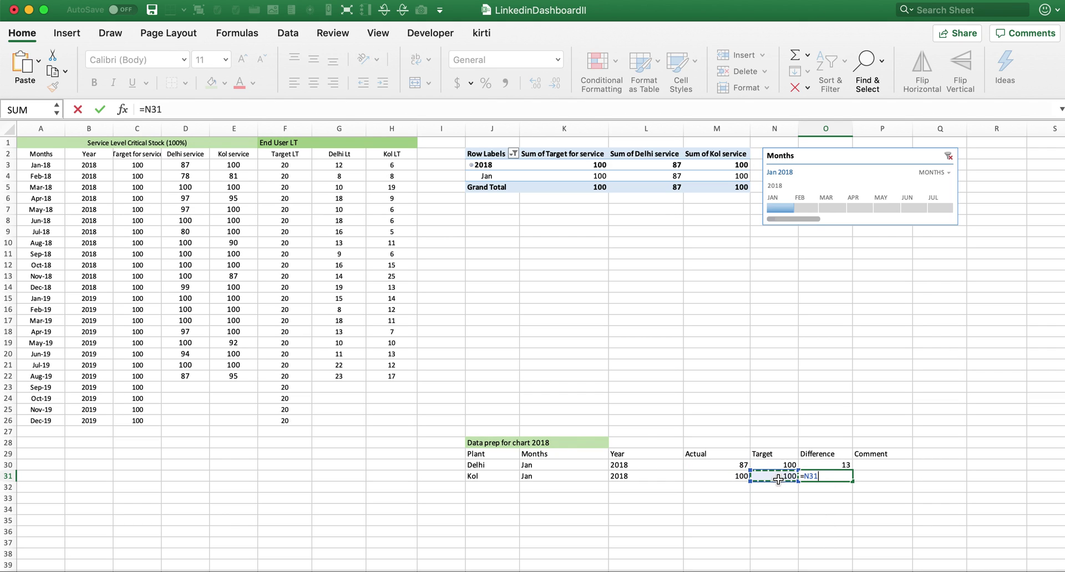
text(-)
click(733, 476)
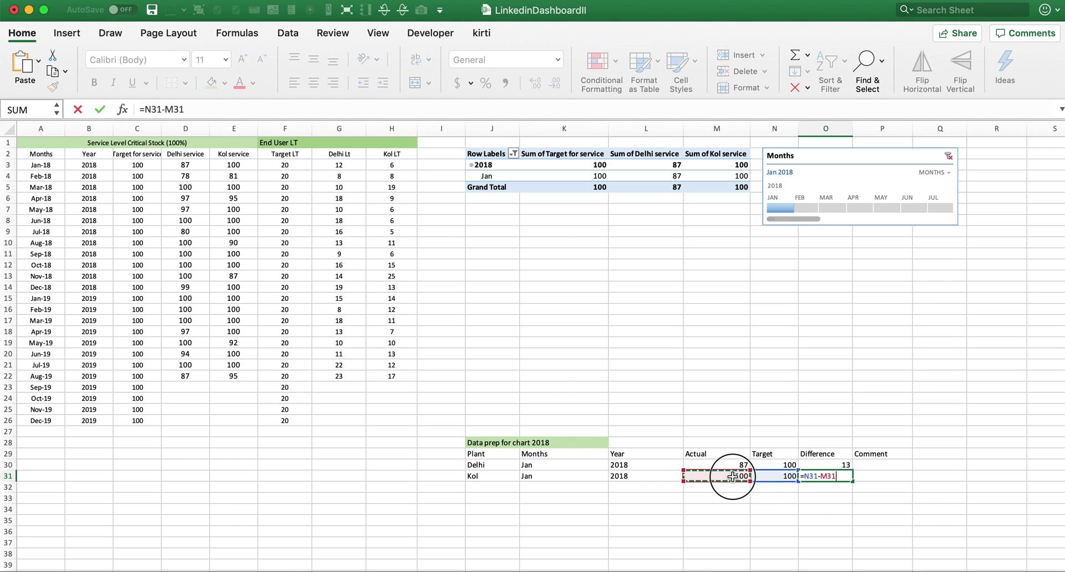
key(Return)
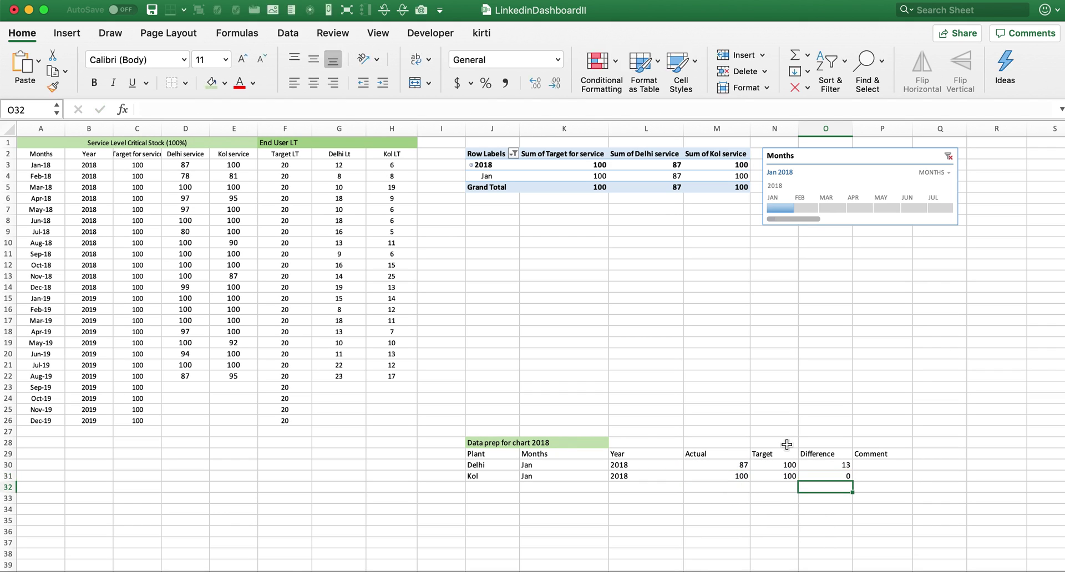
click(824, 468)
click(824, 478)
click(822, 465)
Enter Delhi's Comment formula in P30 as =IF(O30>0,"Target Not Achieved","Target Achieved").
click(868, 463)
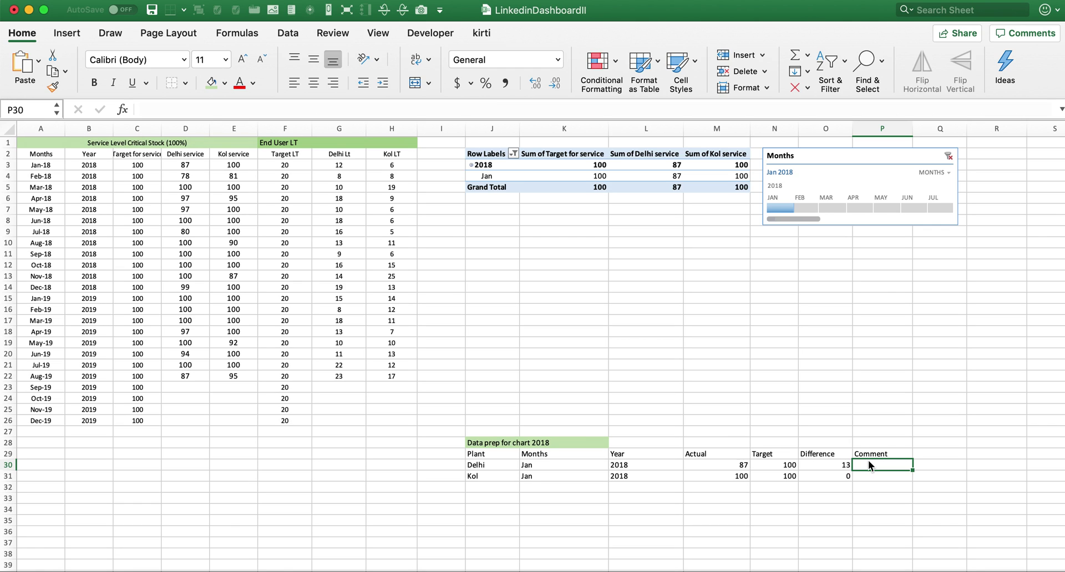
text(=if)
key(Tab)
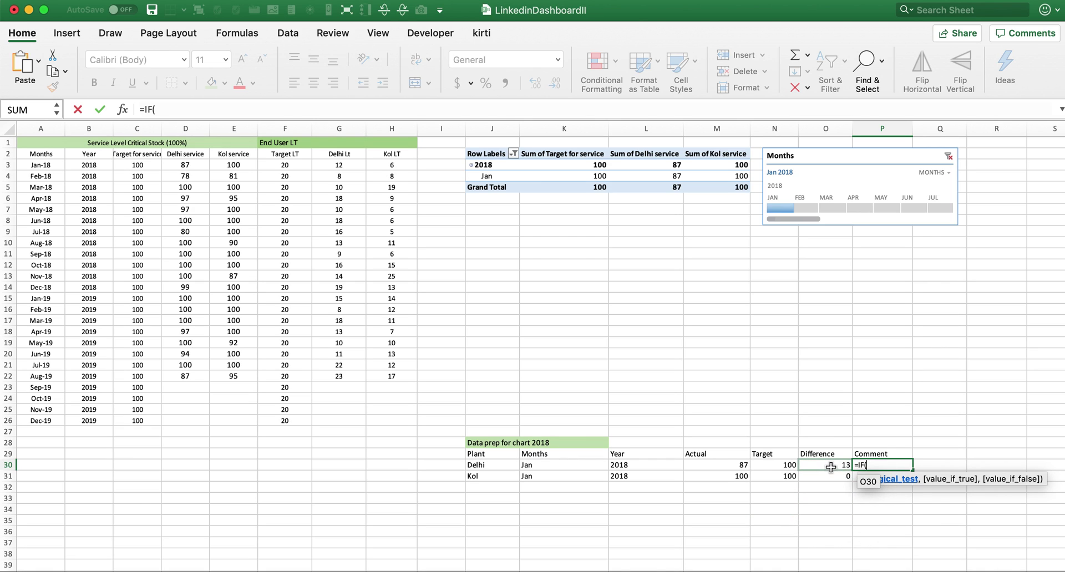
click(830, 468)
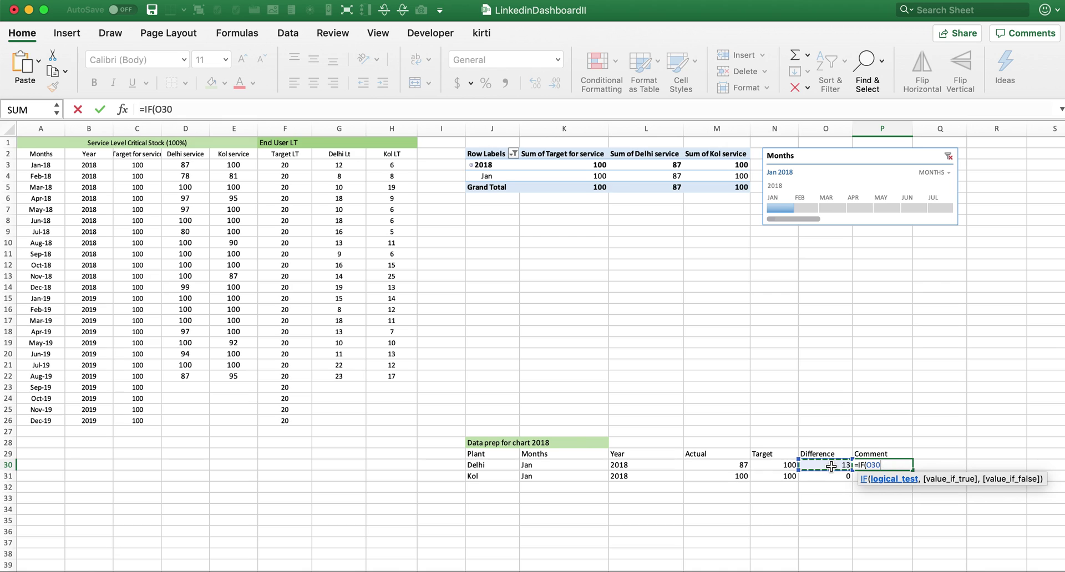
text(>0,""\)
key(BackSpace)
key(BackSpace)
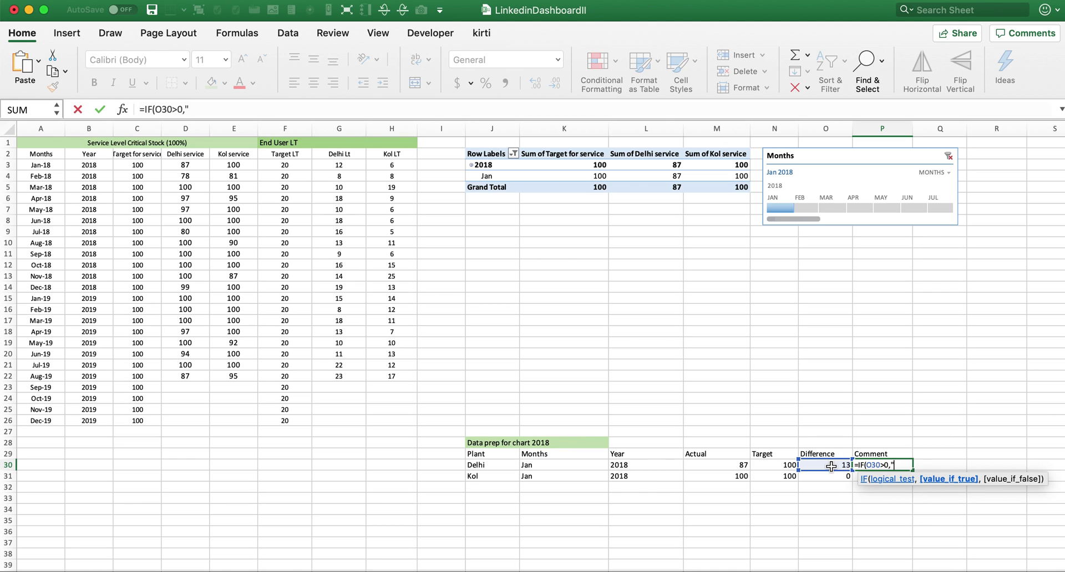
text(Target not)
key(BackSpace)
key(BackSpace)
key(BackSpace)
text(Not Ach)
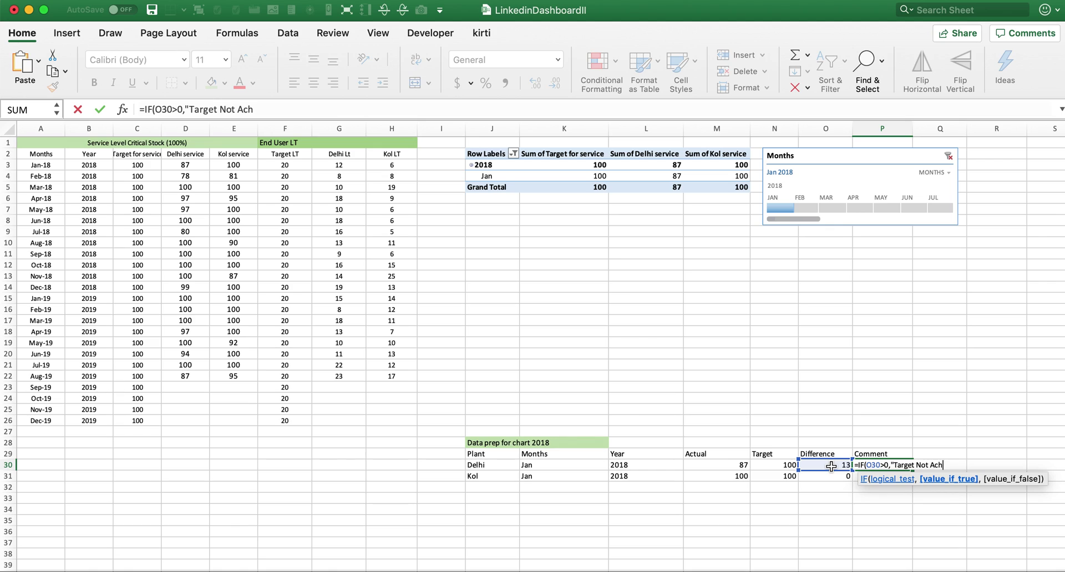
text(ieved",)
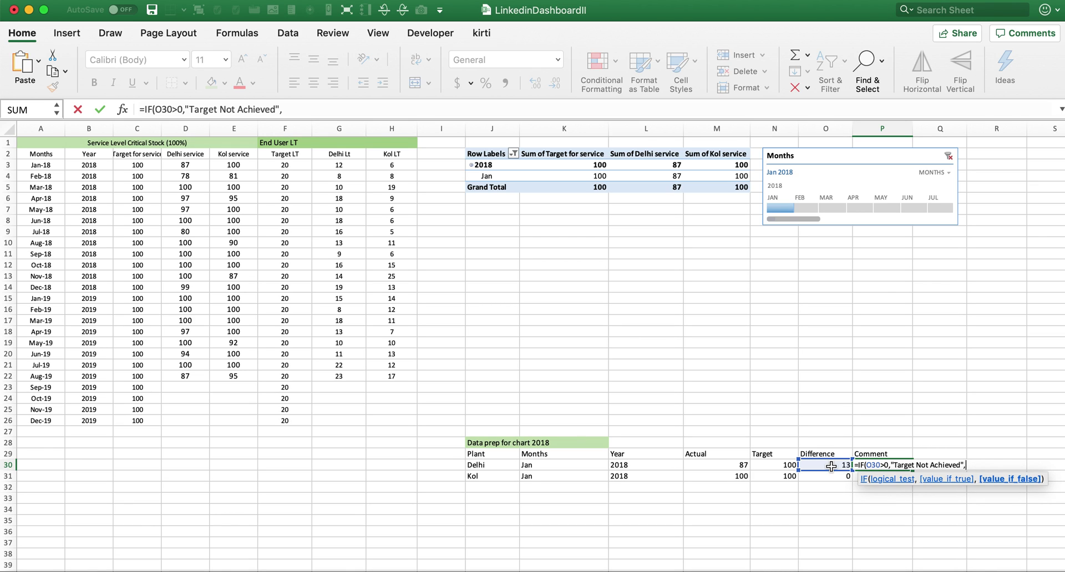
text("Target Achieve)
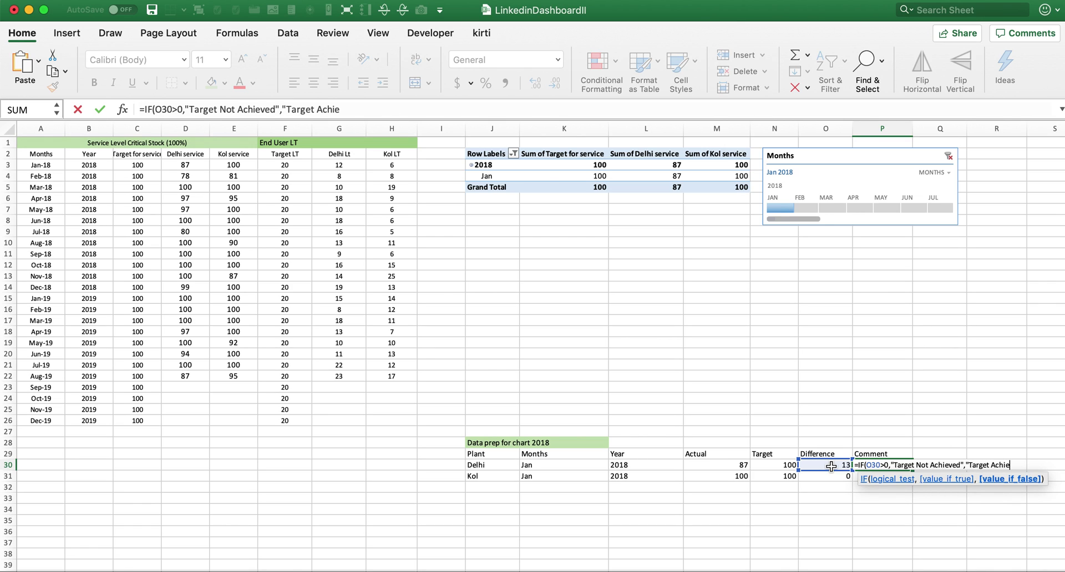
text(d"))
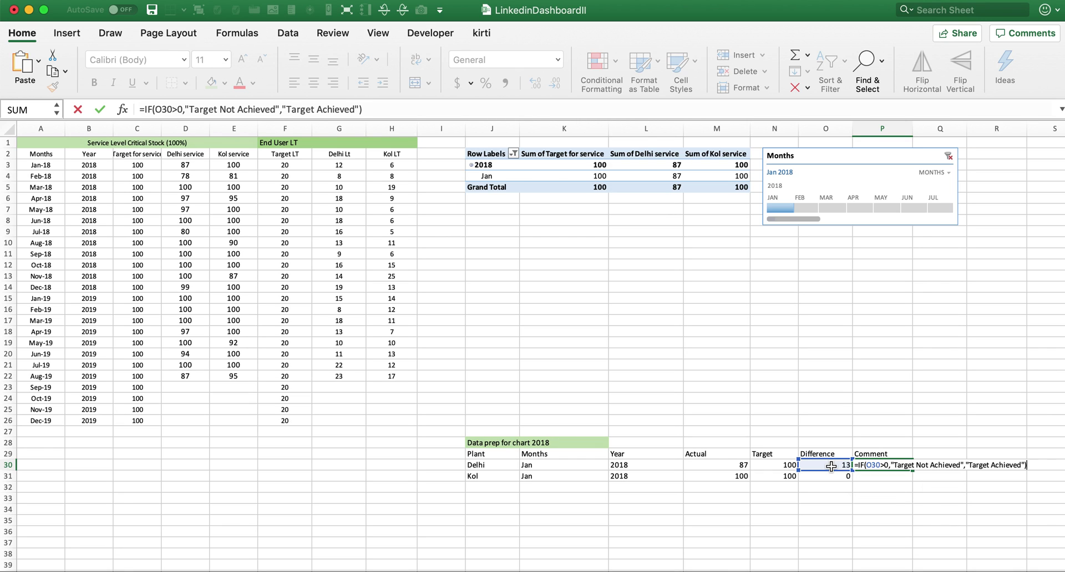
key(Return)
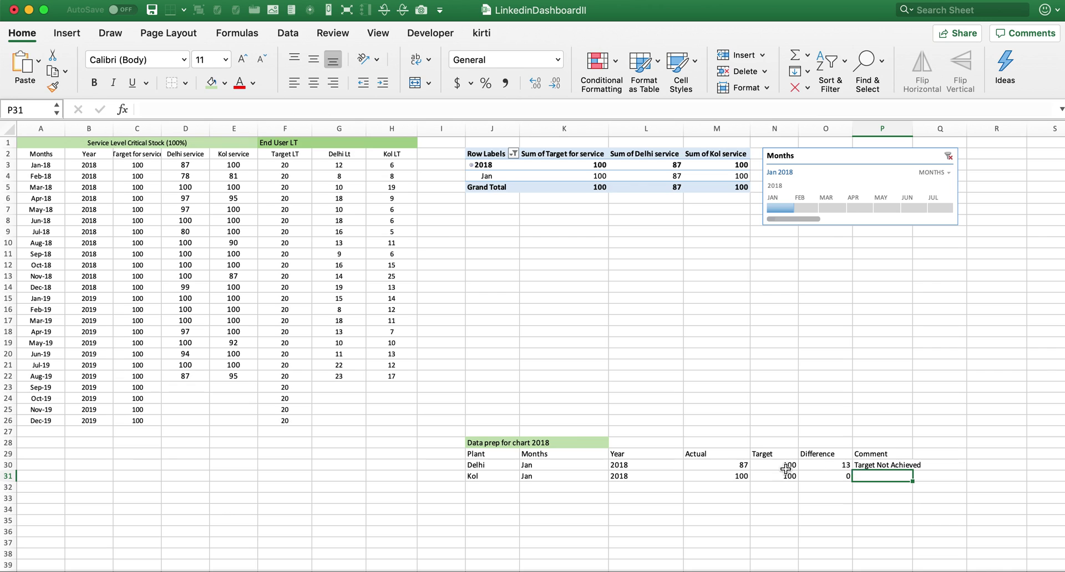
Check Delhi's Comment with the timeline on February and March 2018, return it to January 2018, and review the formula against the Difference.
click(806, 208)
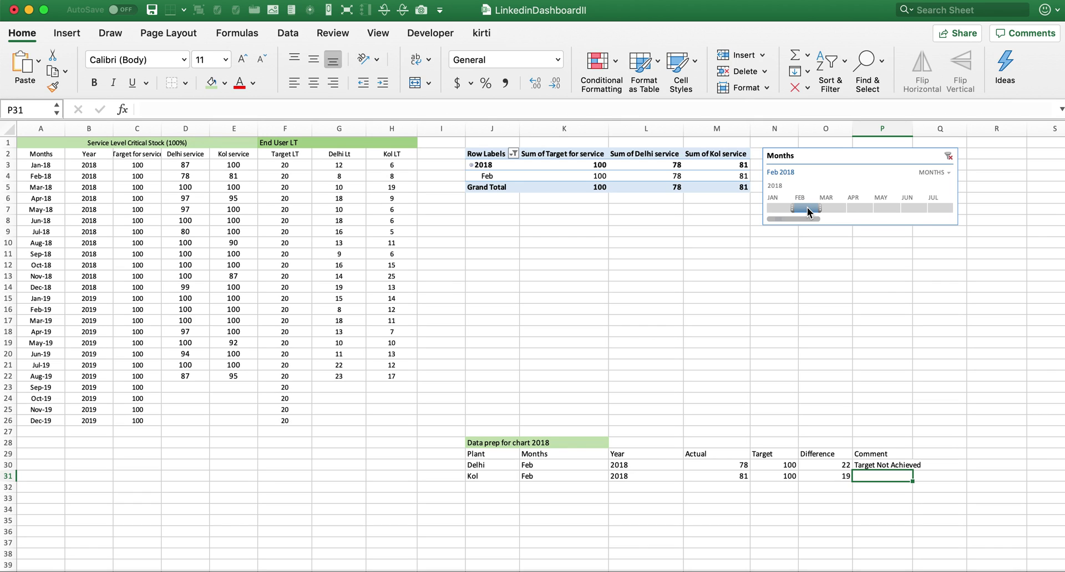
click(833, 207)
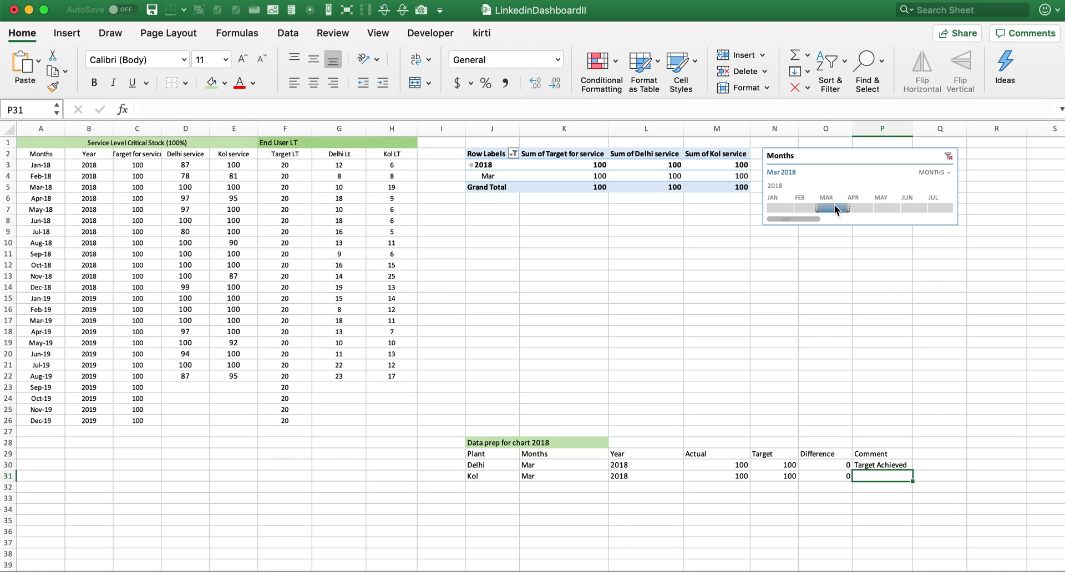
click(773, 208)
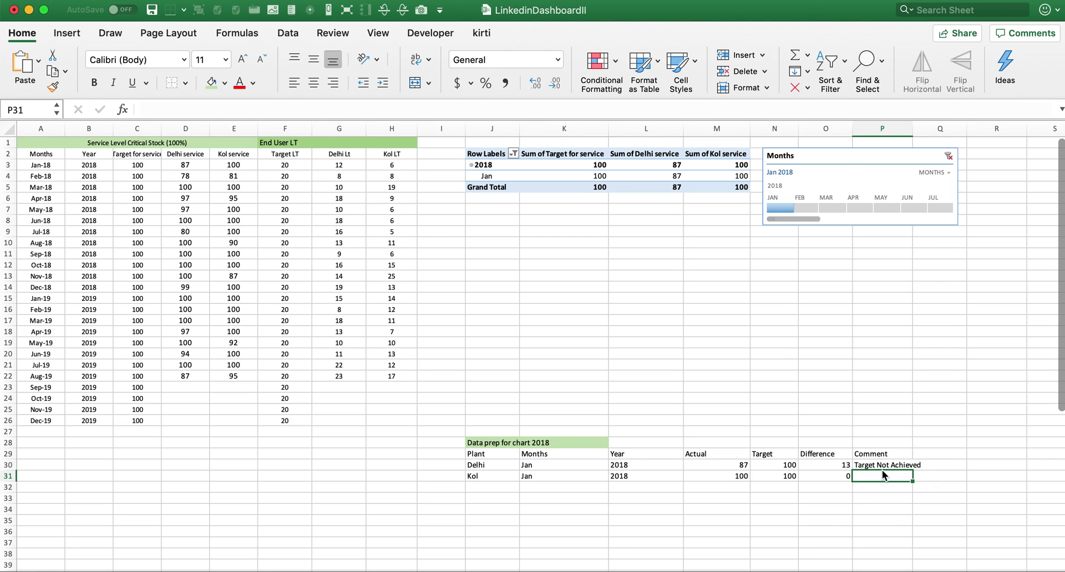
click(882, 465)
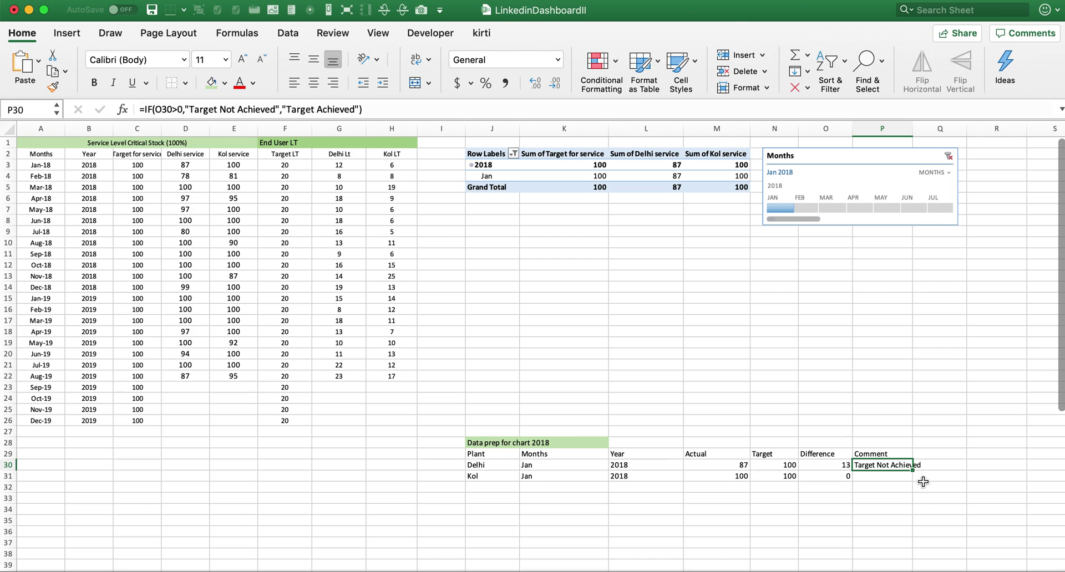
click(822, 465)
click(888, 466)
Enter Kol's Comment formula in P31 as =IF(O31>0,"Target Not Achieved","Target Achieved").
click(872, 479)
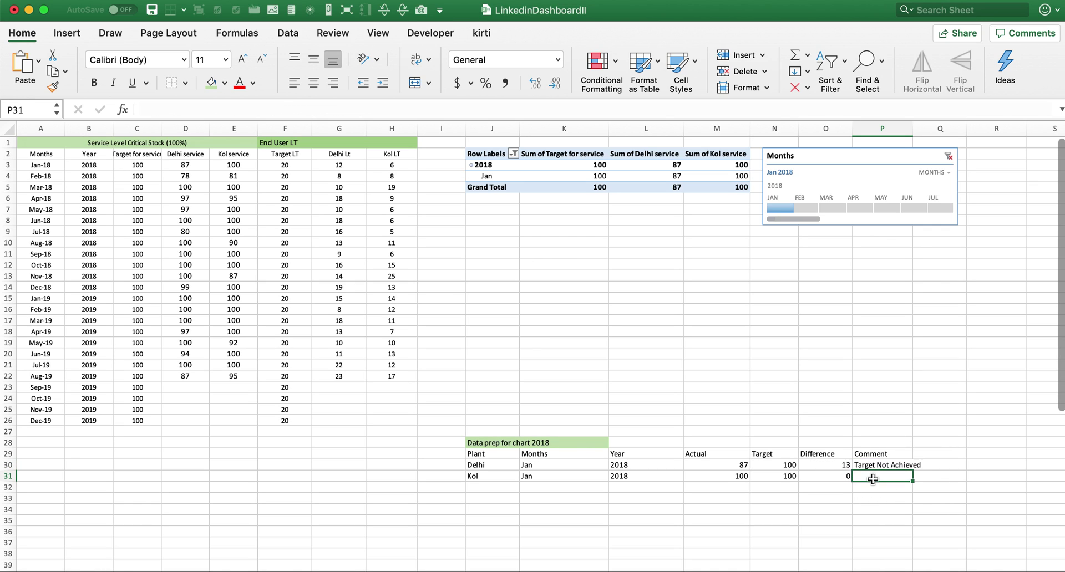
text(=)
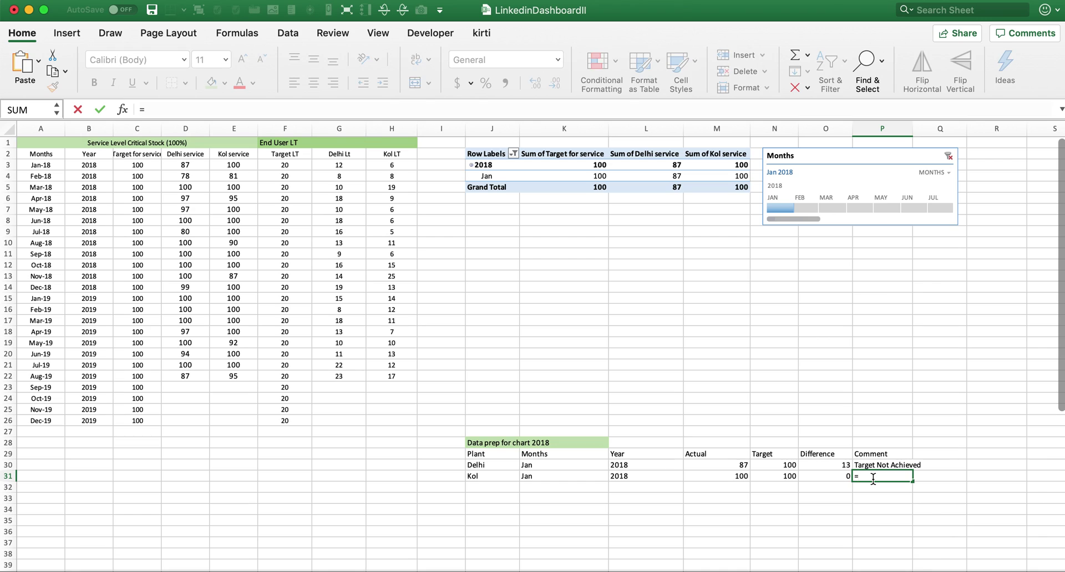
text(if)
key(Tab)
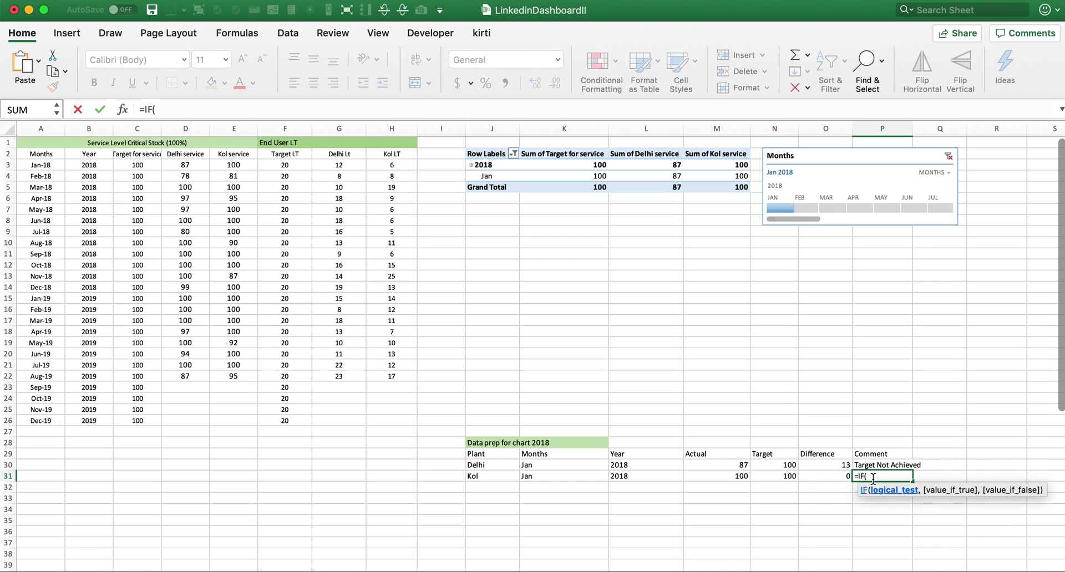
click(837, 477)
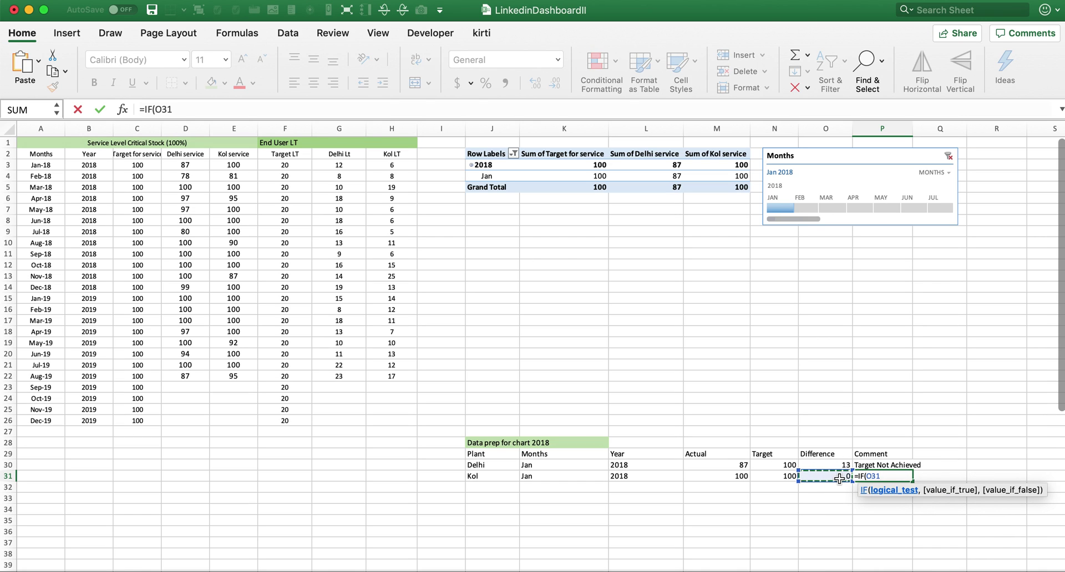
text(>0,)
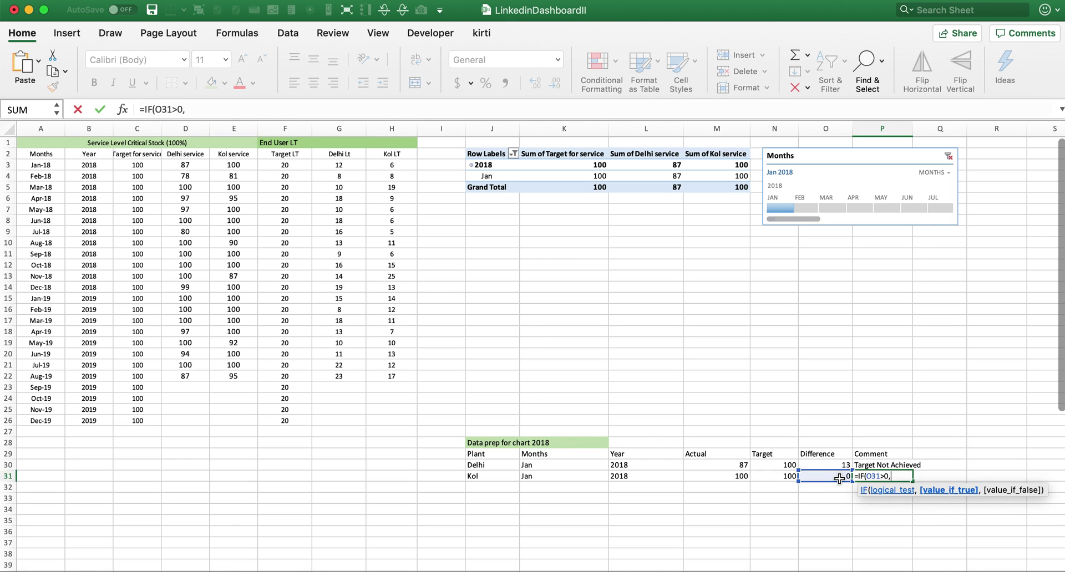
text("Target Not Ac)
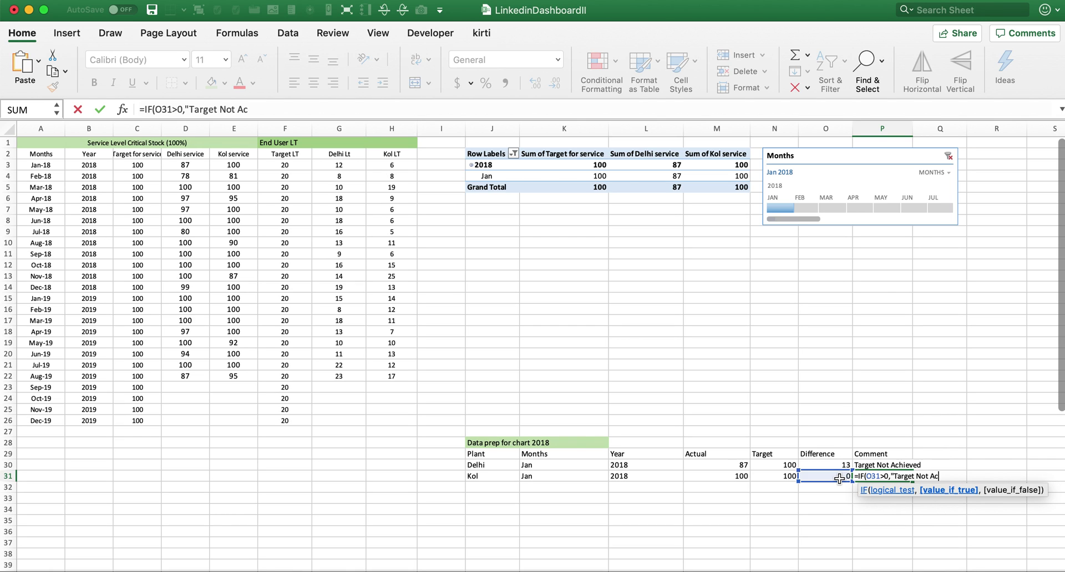
text(hieved",)
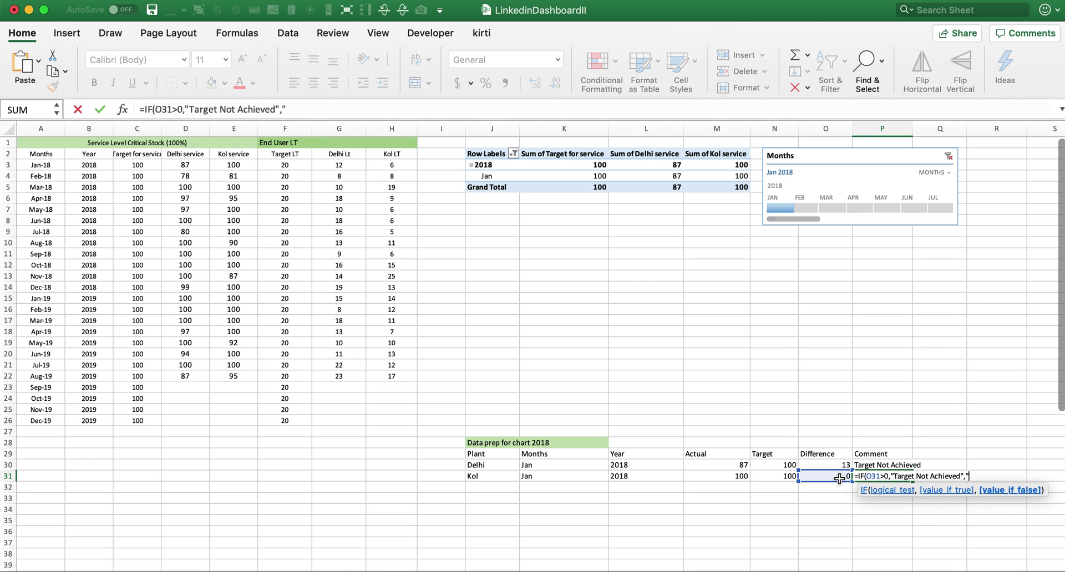
text("Target Achieved"))
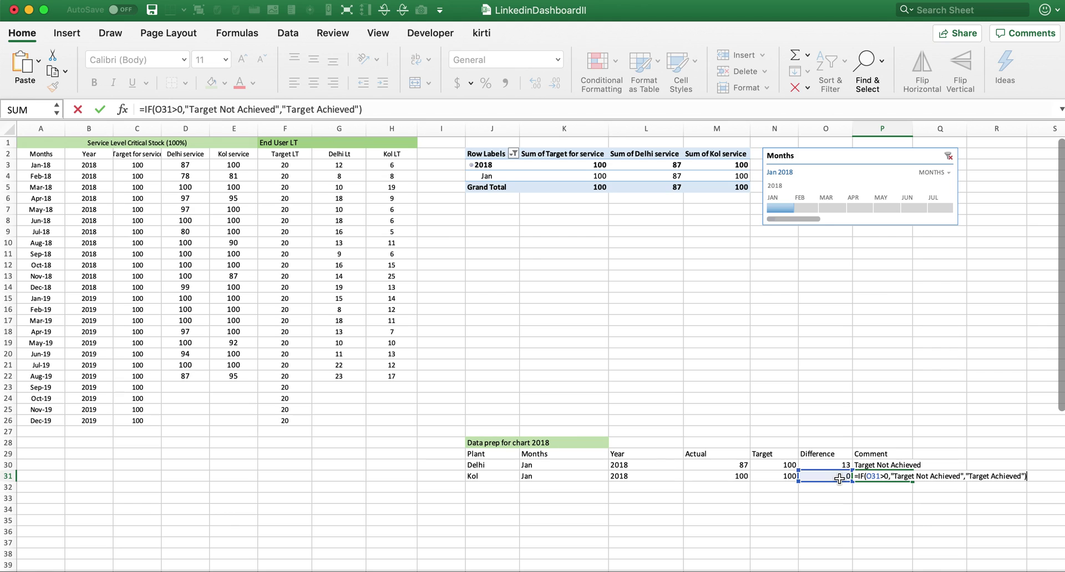
key(Return)
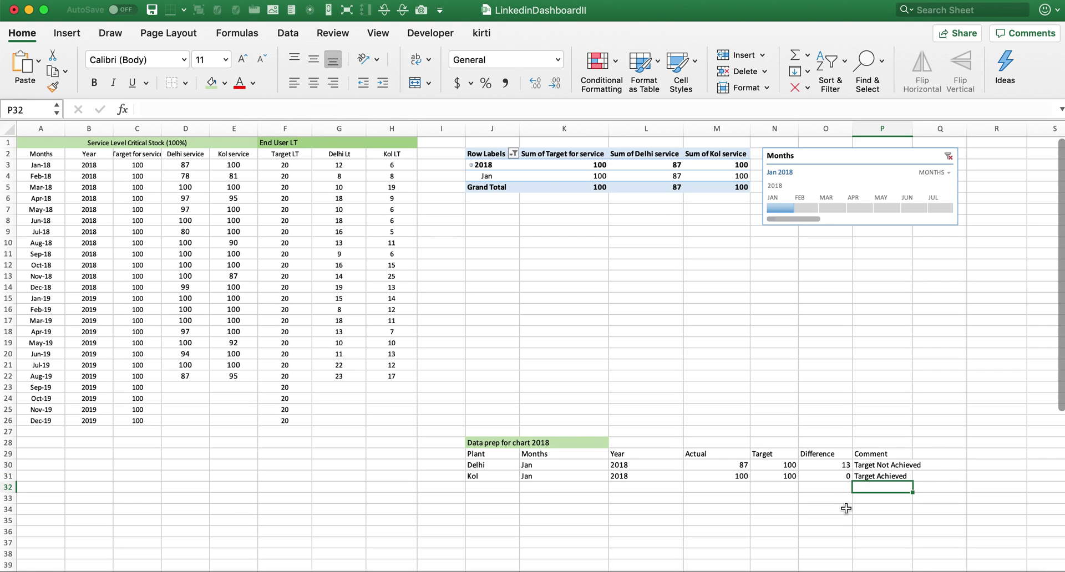
Check both plants' Comments with the timeline on each month from February to May 2018, and return it to January 2018.
click(808, 209)
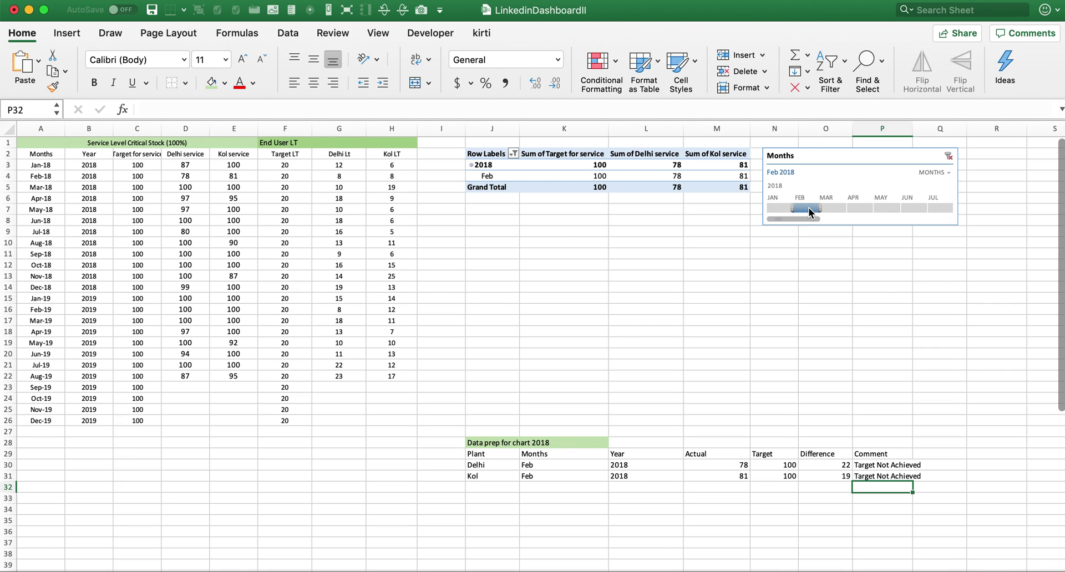
click(837, 208)
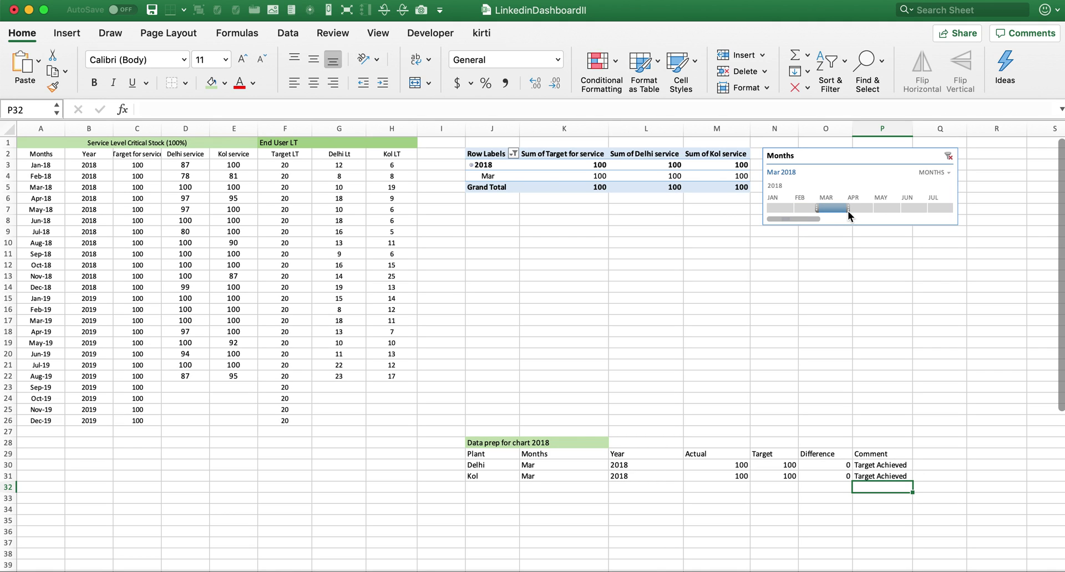
click(858, 208)
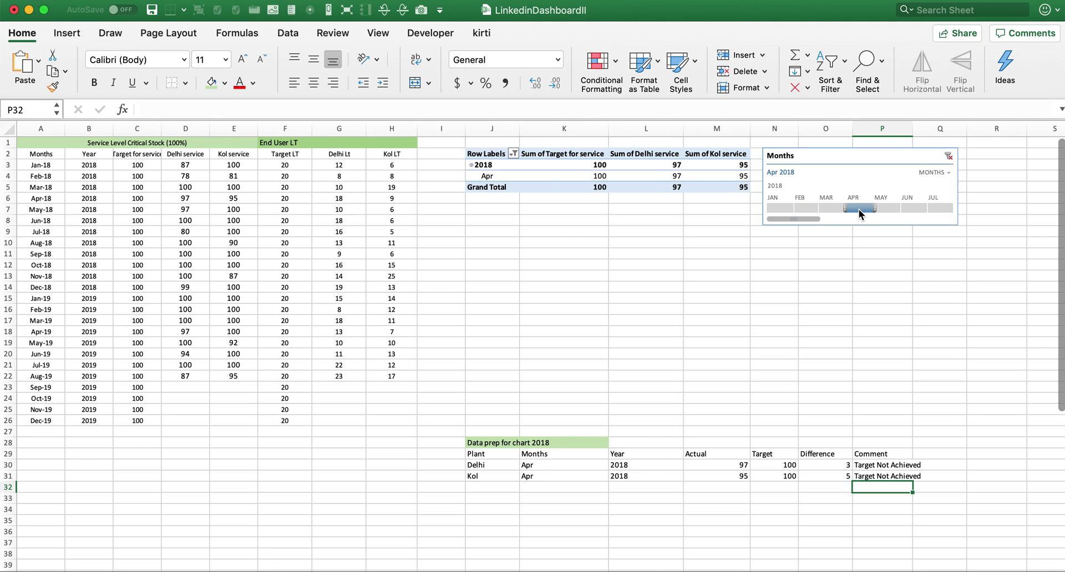
drag(877, 209, 886, 208)
click(886, 209)
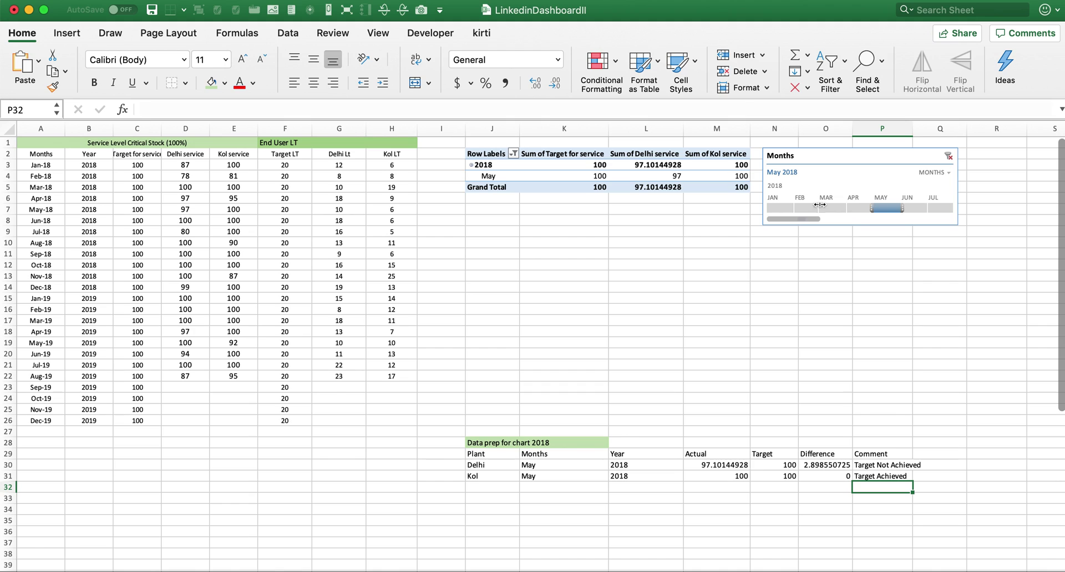
click(776, 208)
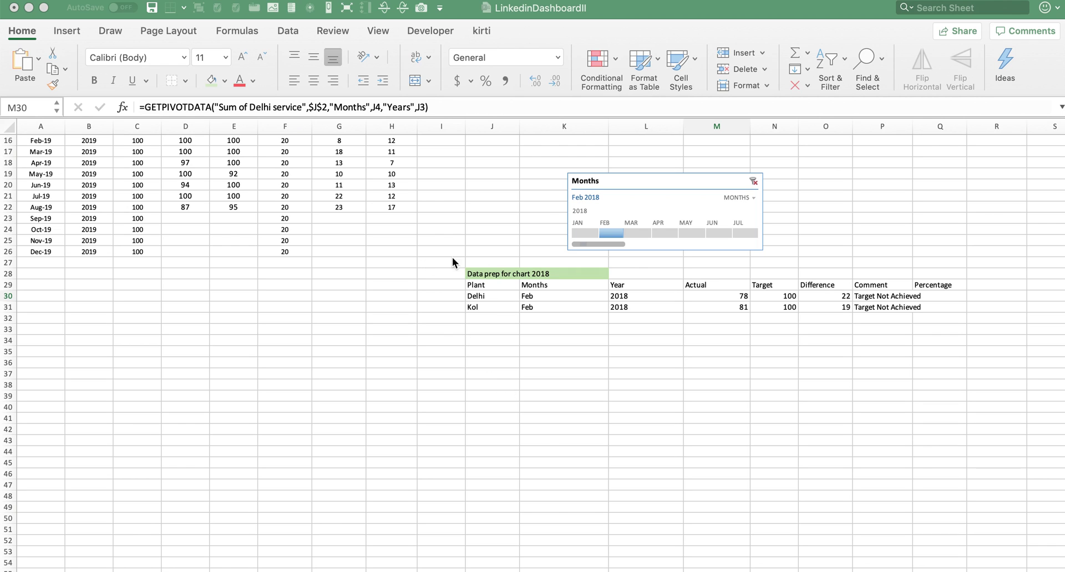
Insert a doughnut chart from Delhi's Target and Difference in N29:O30 and place it just below the data prep table.
click(765, 295)
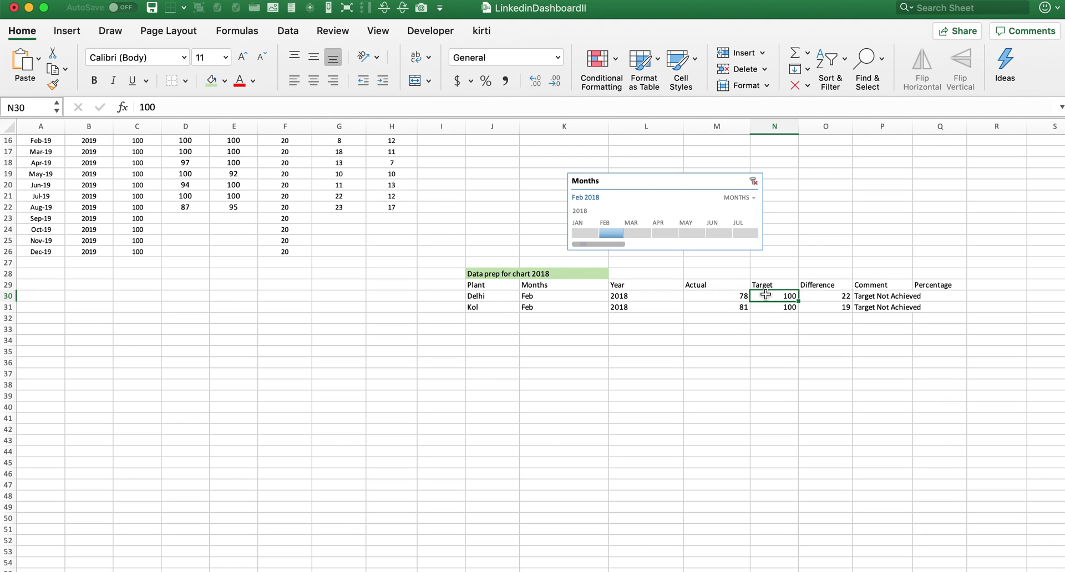
click(774, 285)
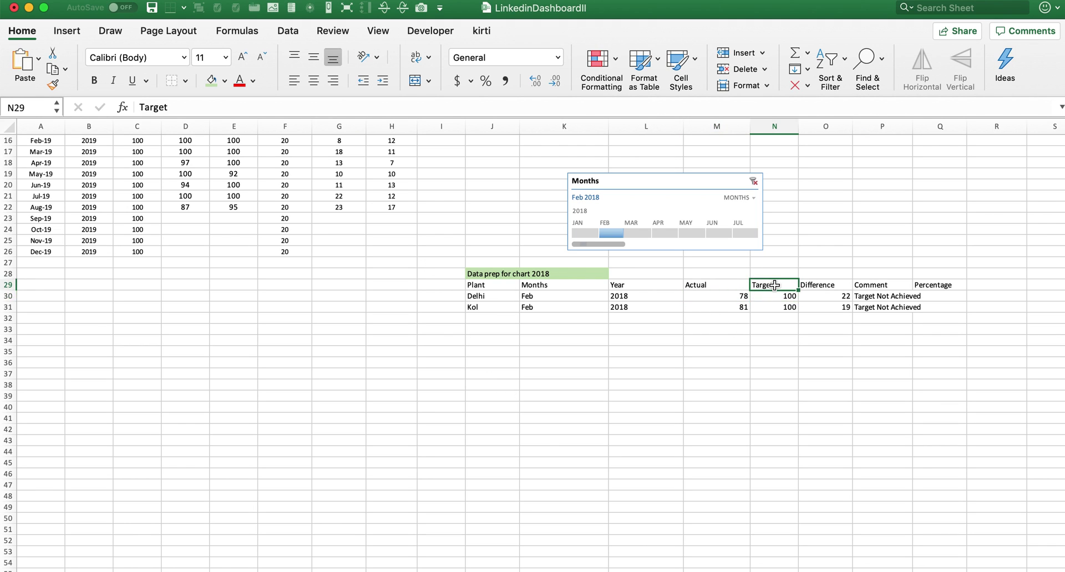
drag(774, 285, 825, 296)
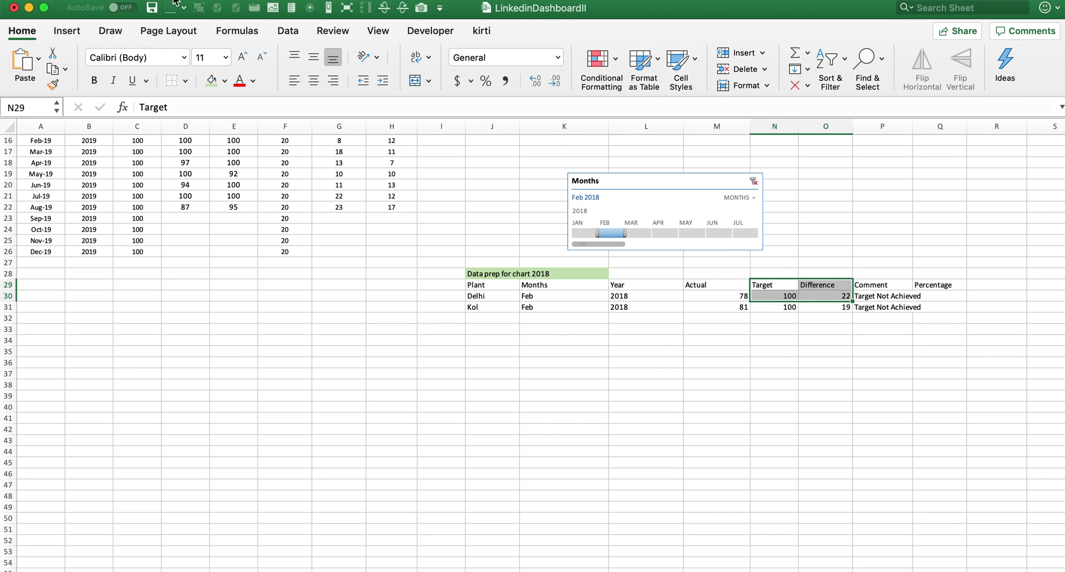
click(67, 31)
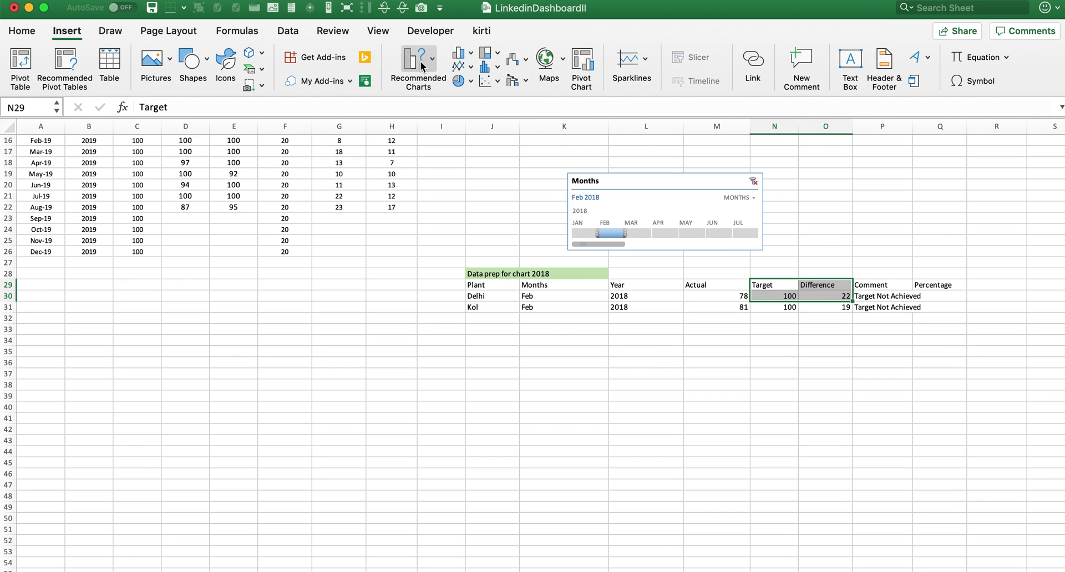
click(468, 80)
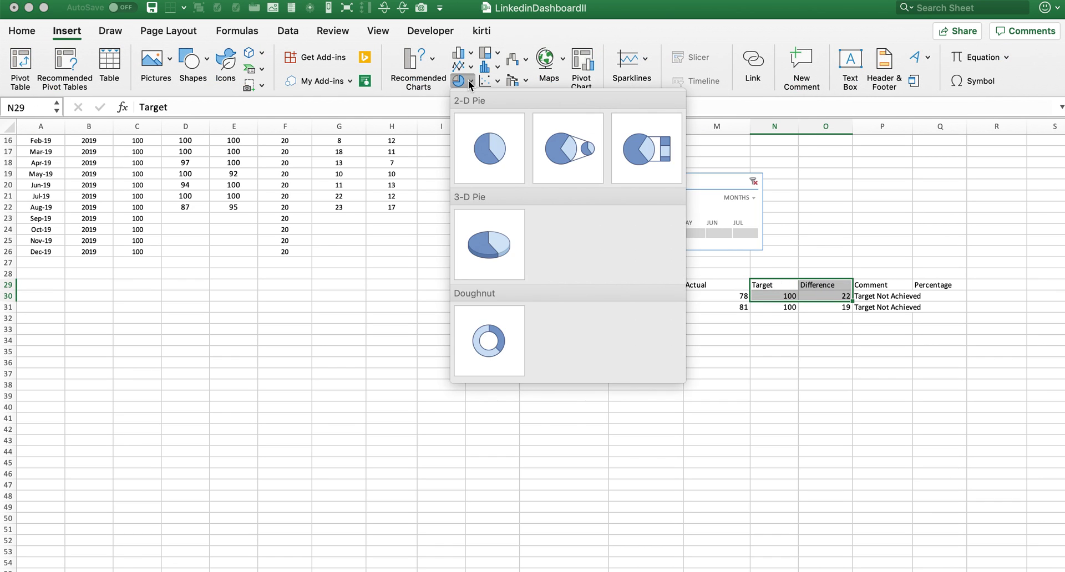
click(502, 314)
drag(463, 349, 507, 319)
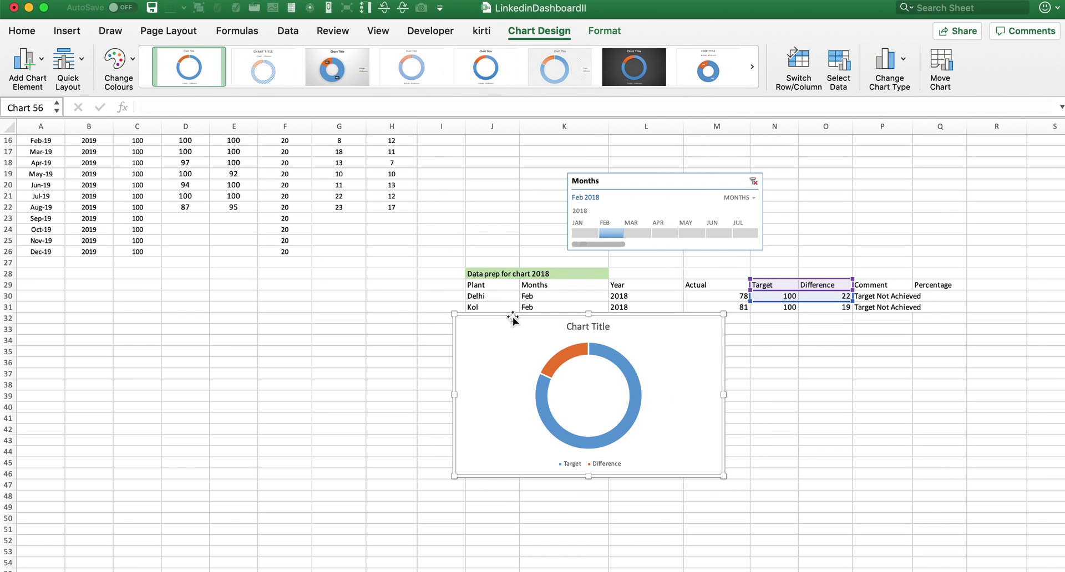
Delete the chart title and the legend from the doughnut chart.
click(598, 325)
key(Delete)
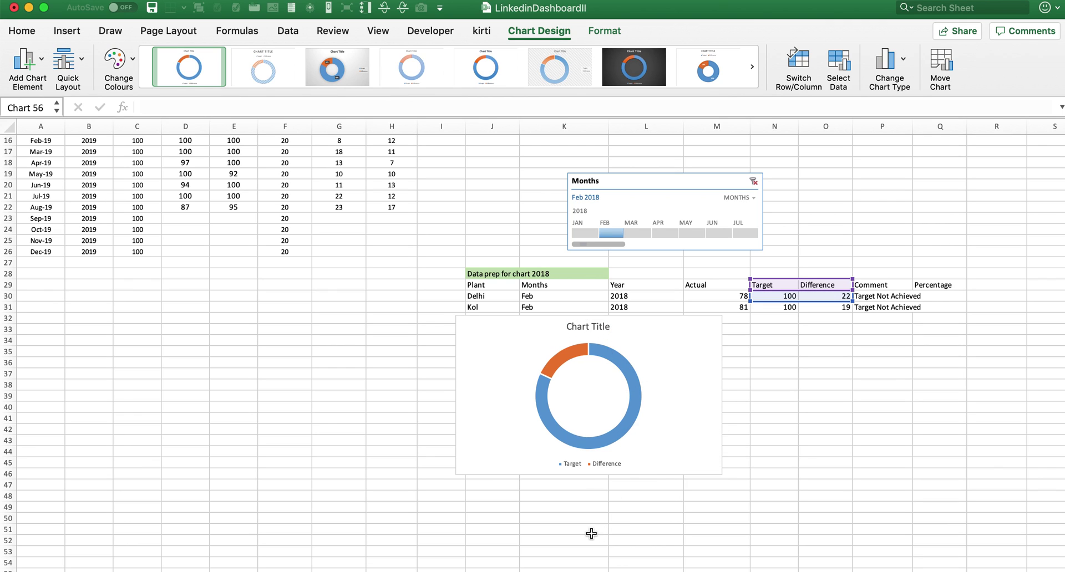
click(573, 462)
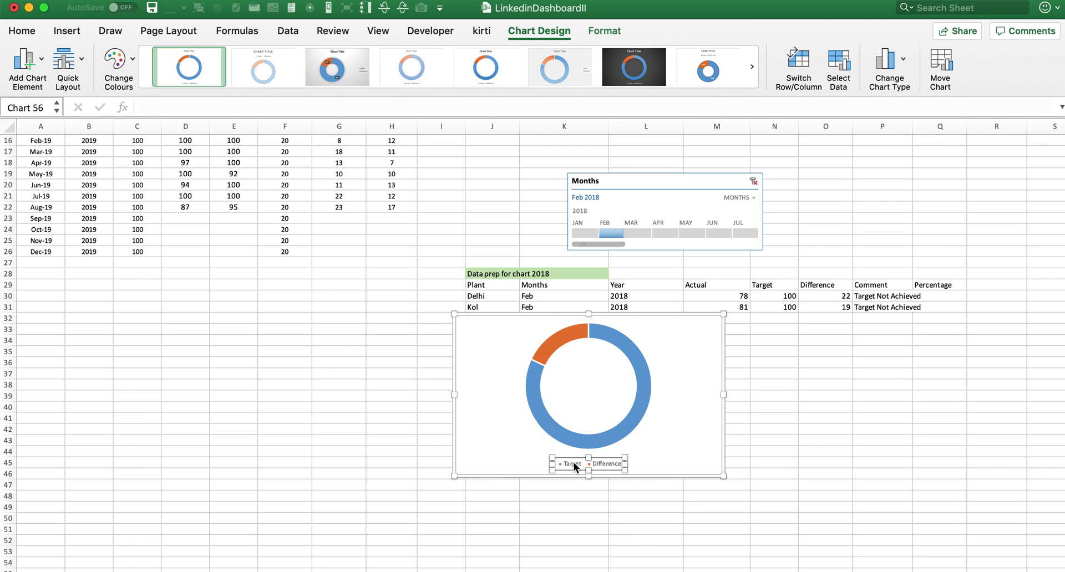
key(Delete)
Fill only the Target slice of the doughnut chart with a dark green theme colour.
click(636, 361)
right_click(638, 365)
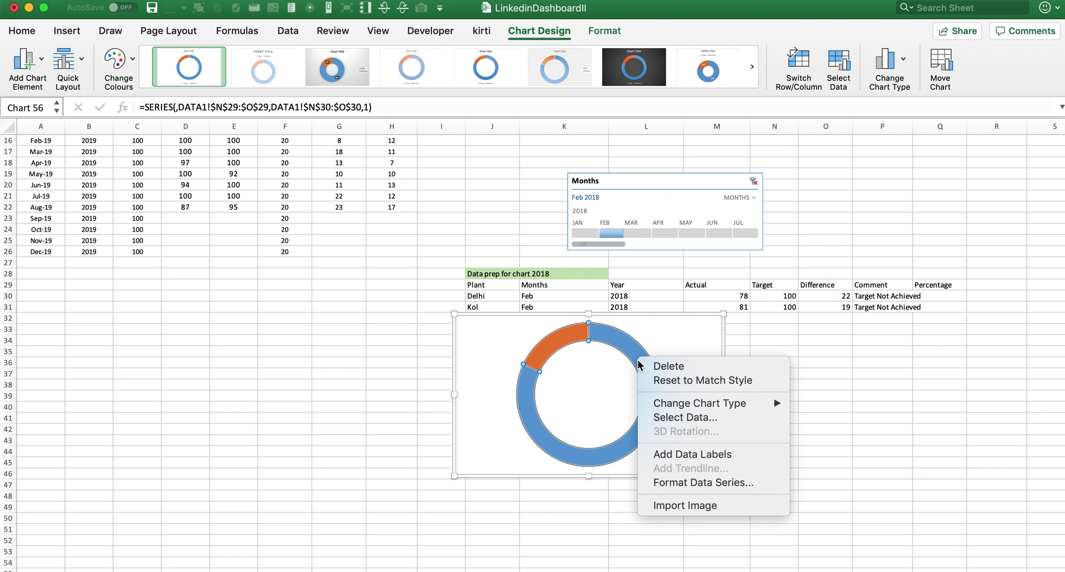
click(638, 362)
right_click(638, 362)
click(637, 362)
right_click(638, 363)
click(638, 365)
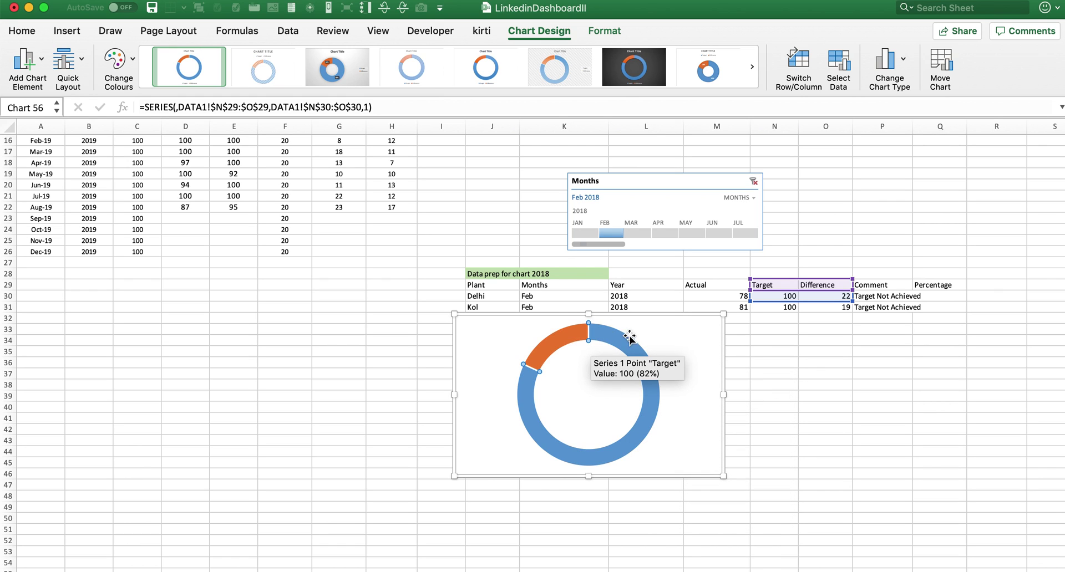
right_click(627, 337)
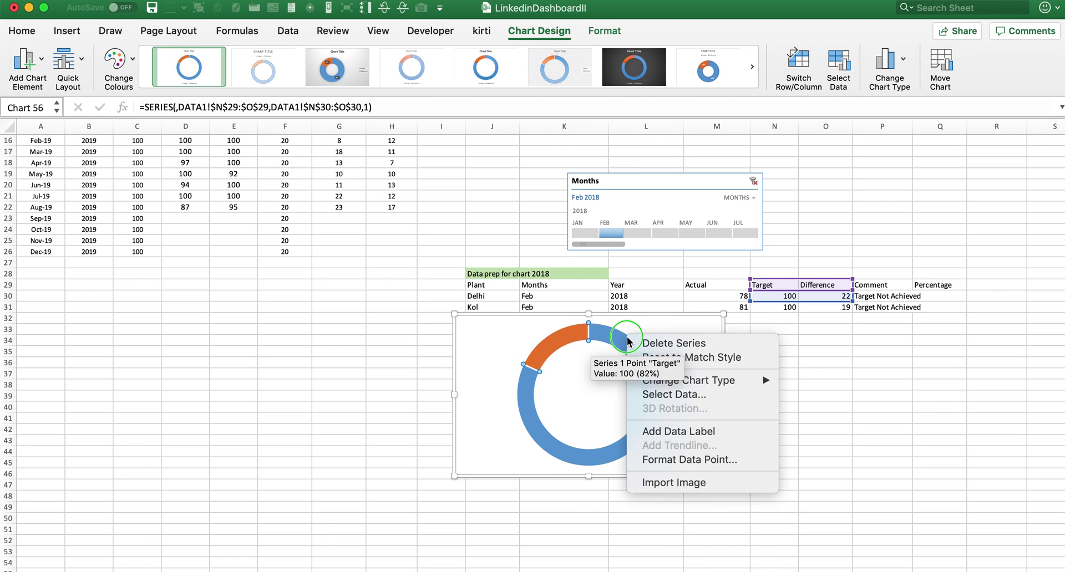
click(689, 461)
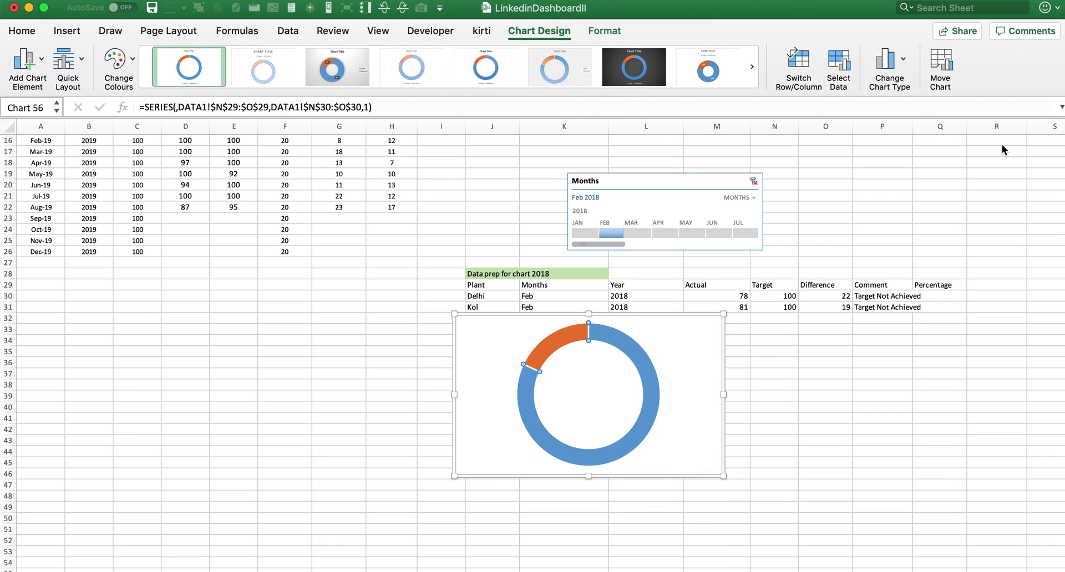
click(867, 164)
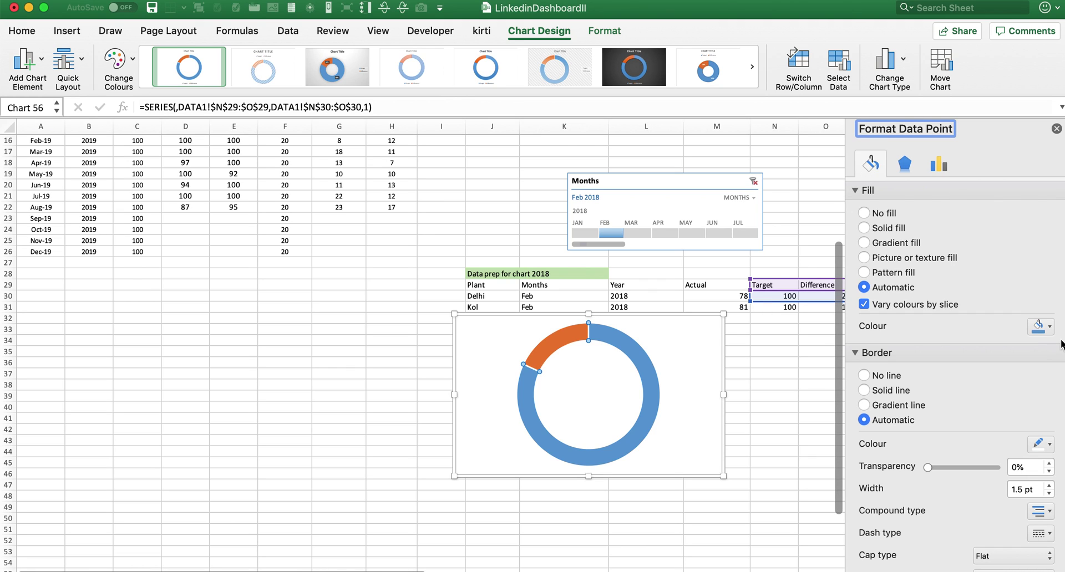
click(1048, 328)
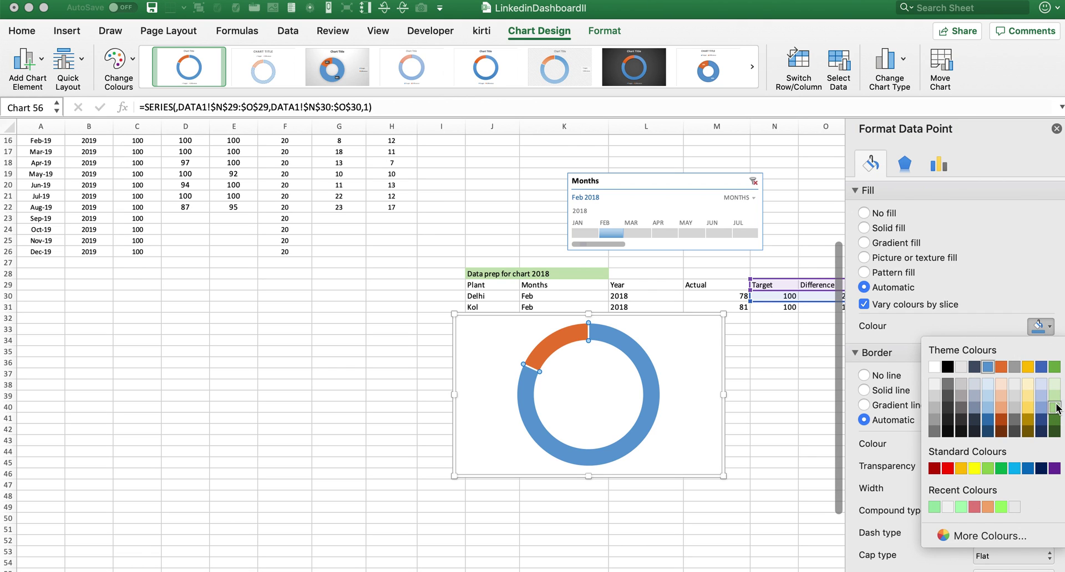
click(1053, 420)
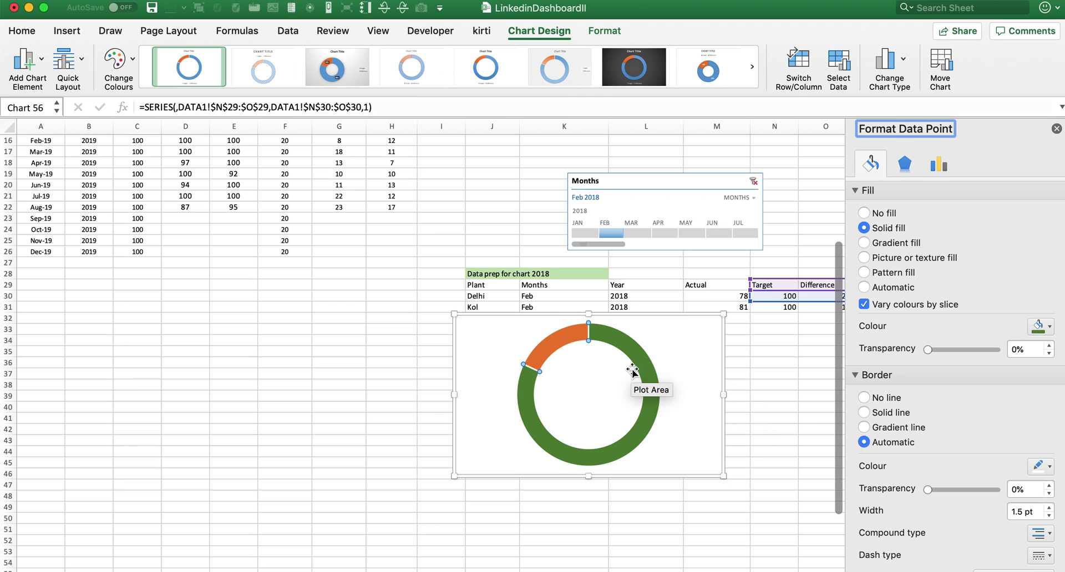
Fill the Difference slice with a light green theme colour and set its border to No line.
click(550, 345)
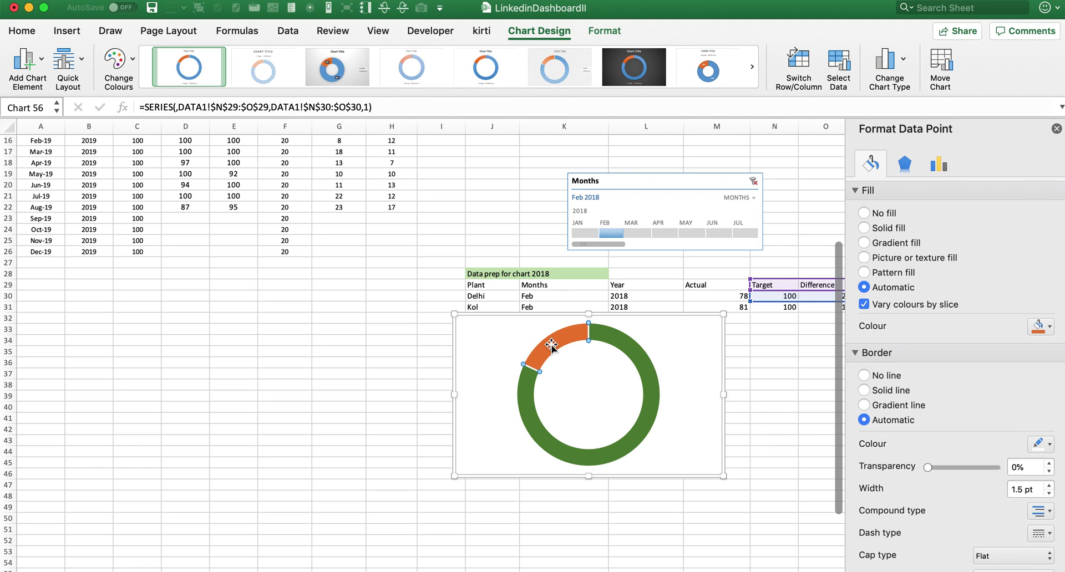
right_click(551, 347)
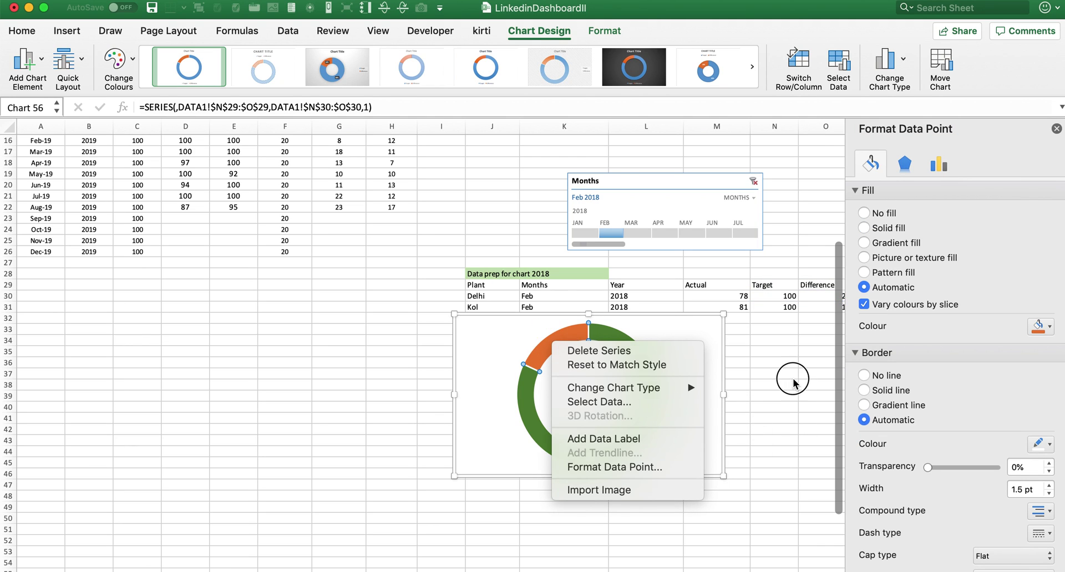
click(1015, 366)
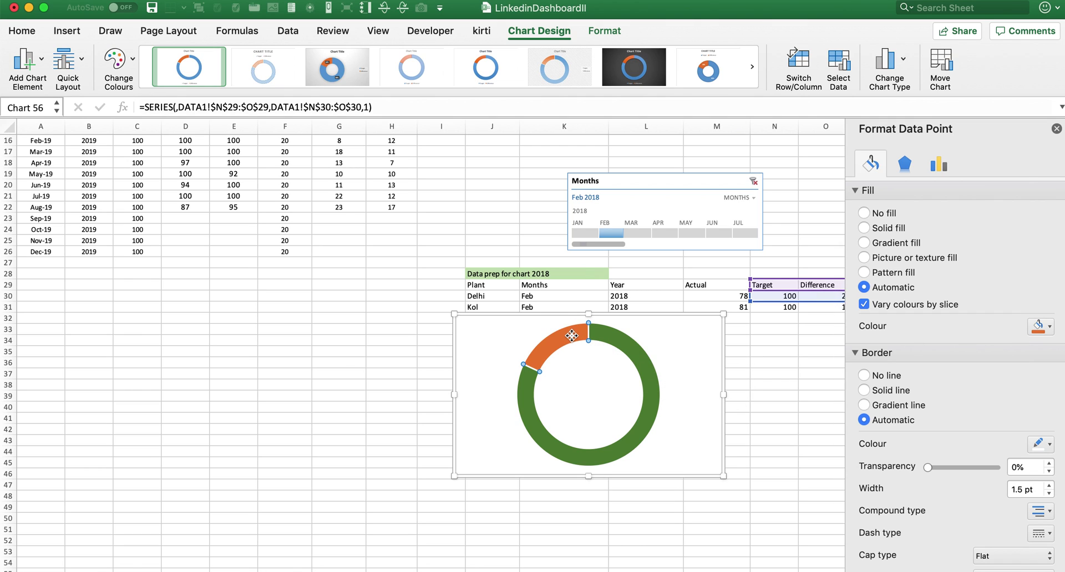
click(1048, 326)
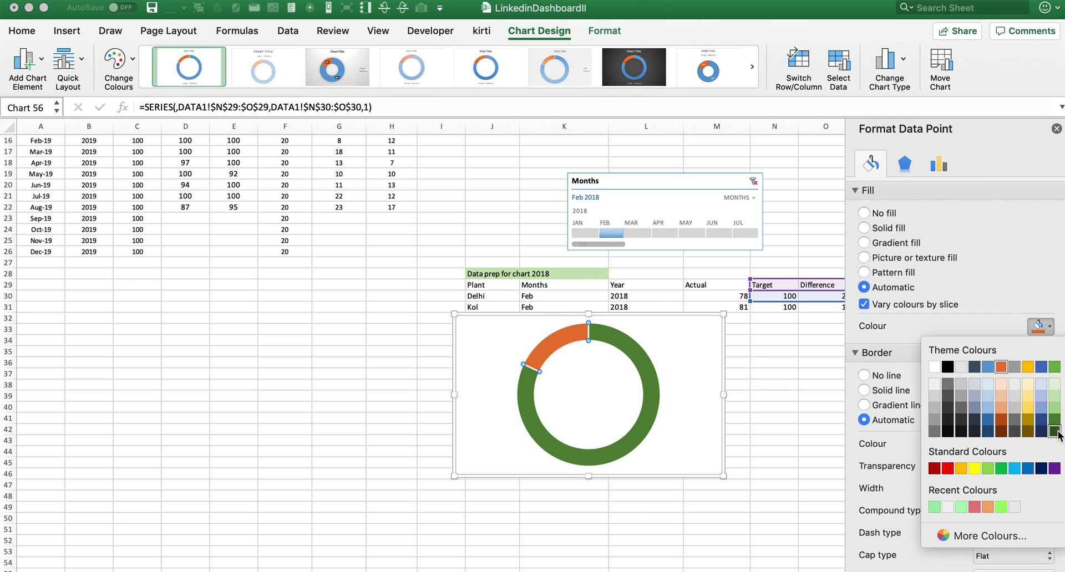
click(1054, 396)
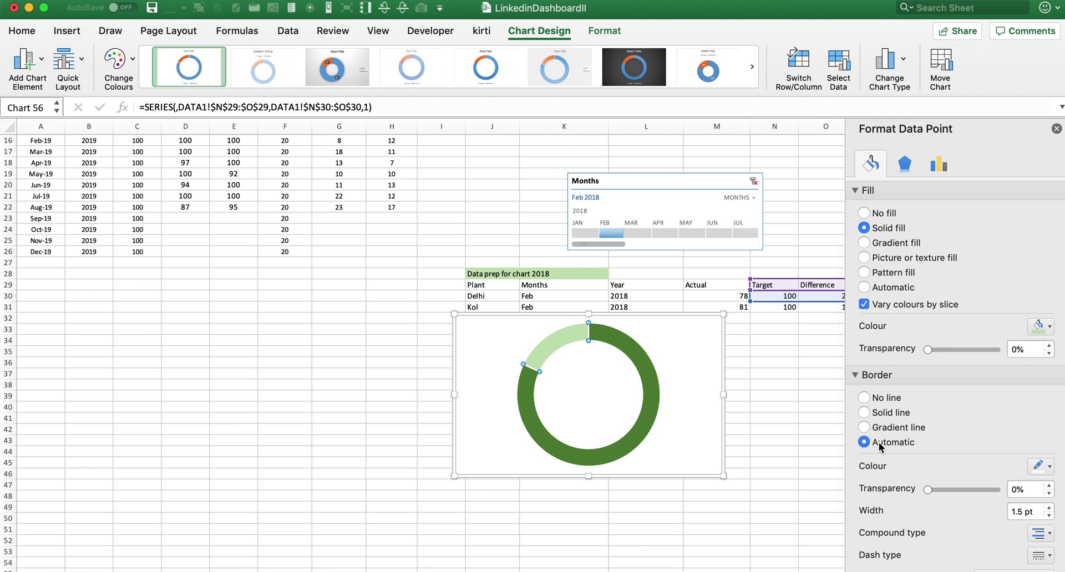
click(865, 398)
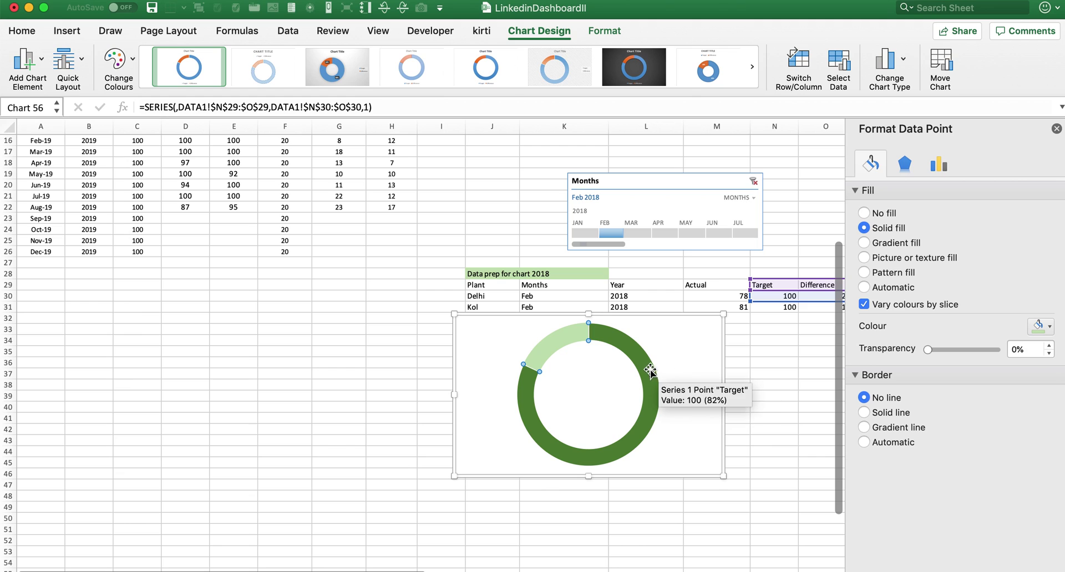
key(super+z)
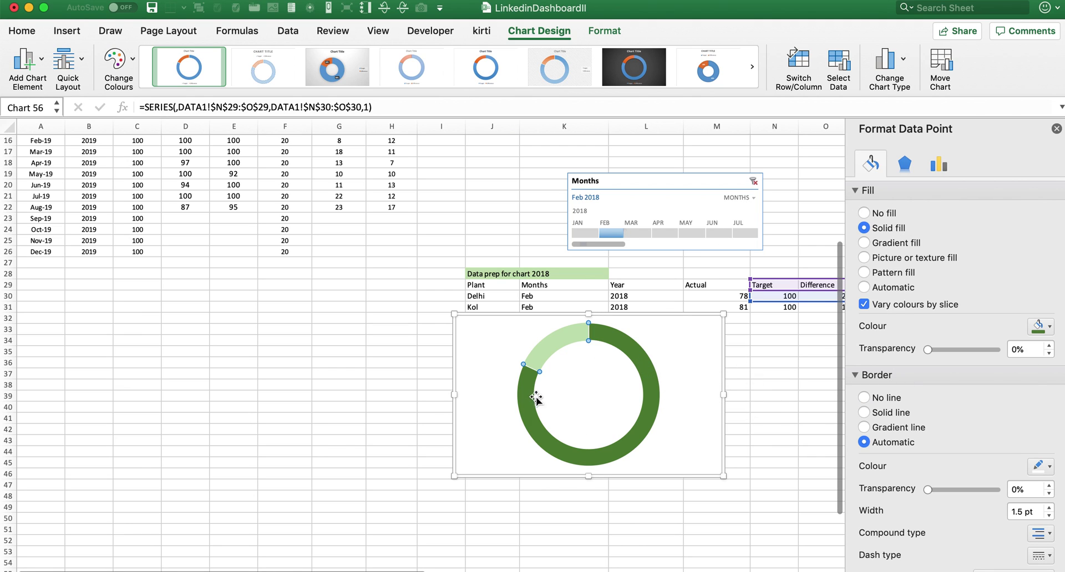
key(super+y)
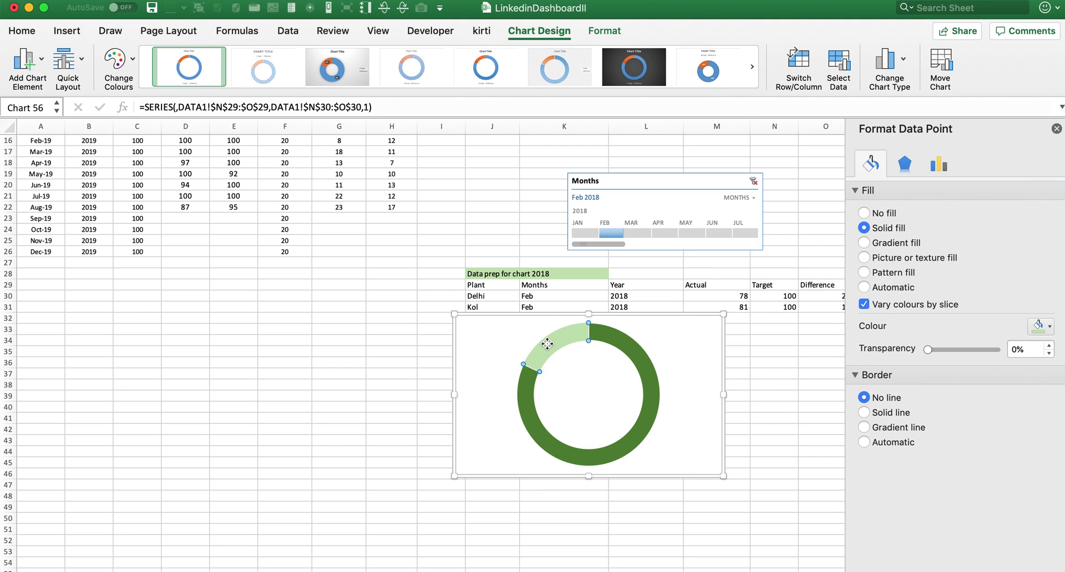
Rotate the doughnut chart by setting the angle of the first slice to 247°.
click(939, 166)
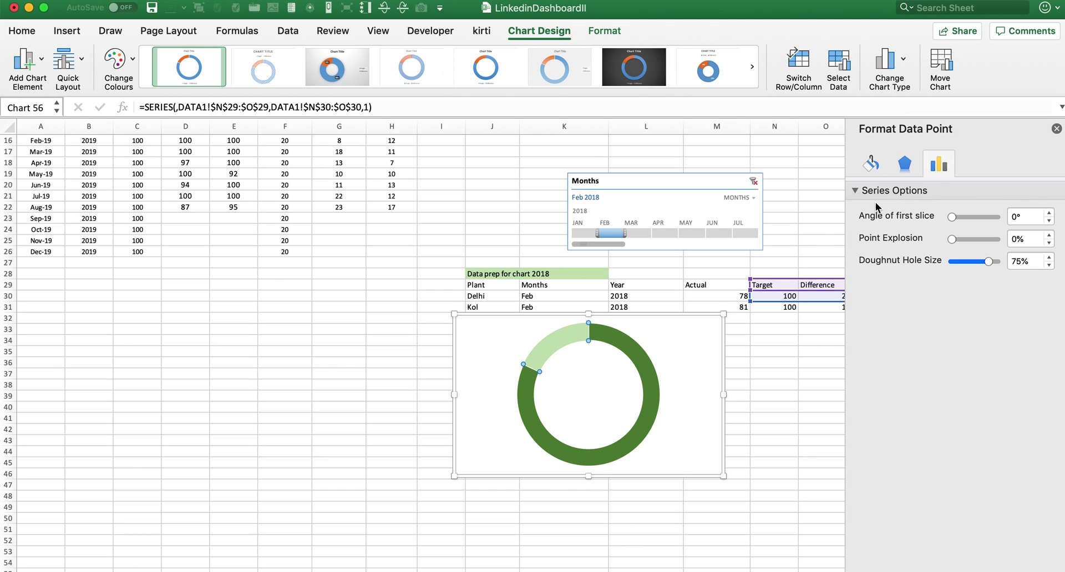
click(977, 218)
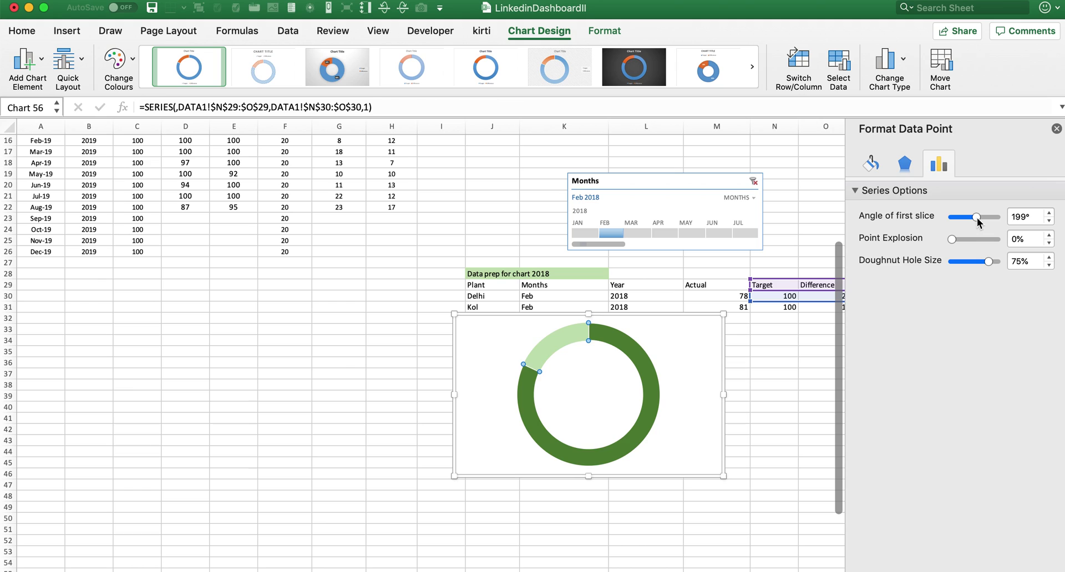
click(991, 218)
click(980, 219)
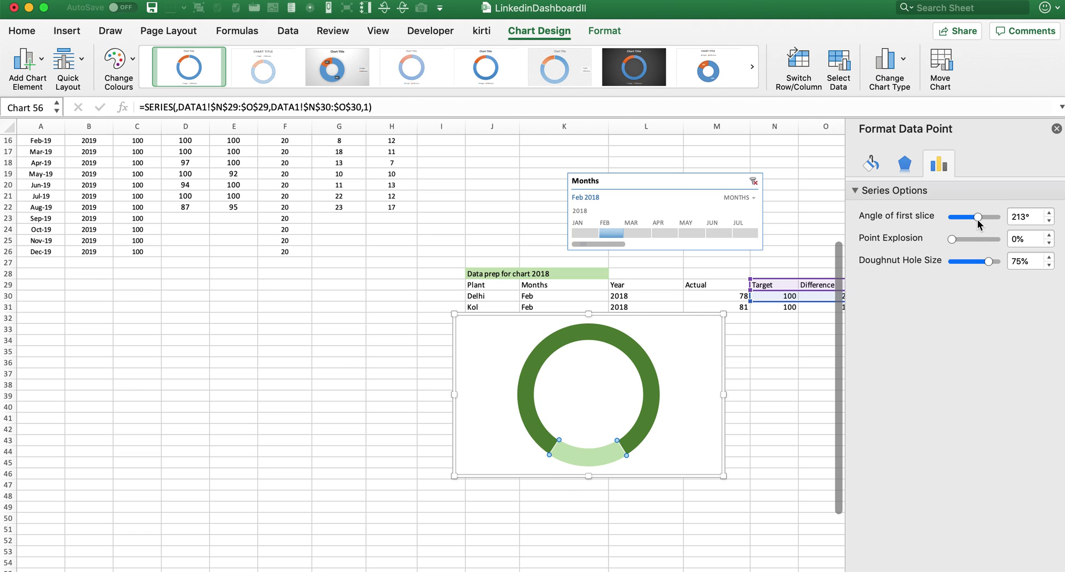
click(1049, 213)
click(1049, 213)
click(1049, 213)
drag(1049, 213, 1049, 213)
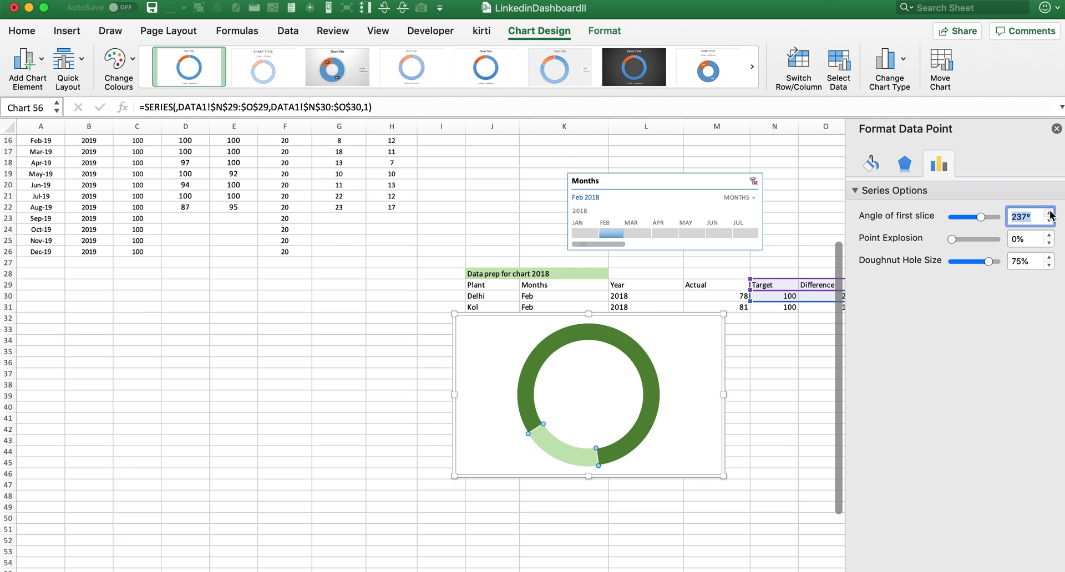
click(1050, 213)
click(1049, 212)
click(1050, 213)
click(1049, 213)
click(1049, 213)
click(1049, 213)
click(1049, 213)
click(1049, 213)
click(1049, 213)
click(1049, 213)
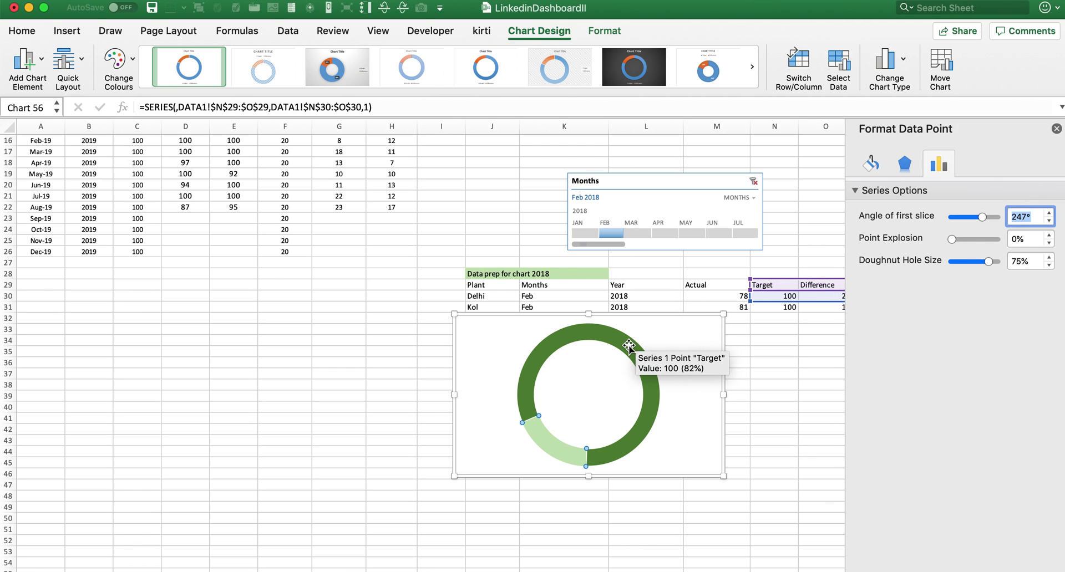
Set the doughnut hole size to 72% and close the data point formatting options.
click(979, 264)
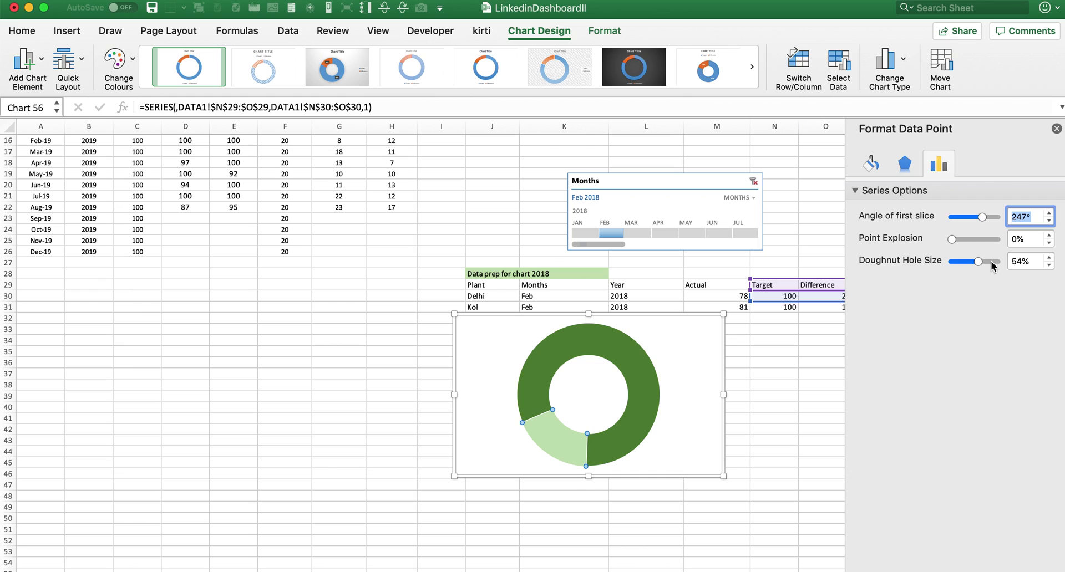
click(992, 263)
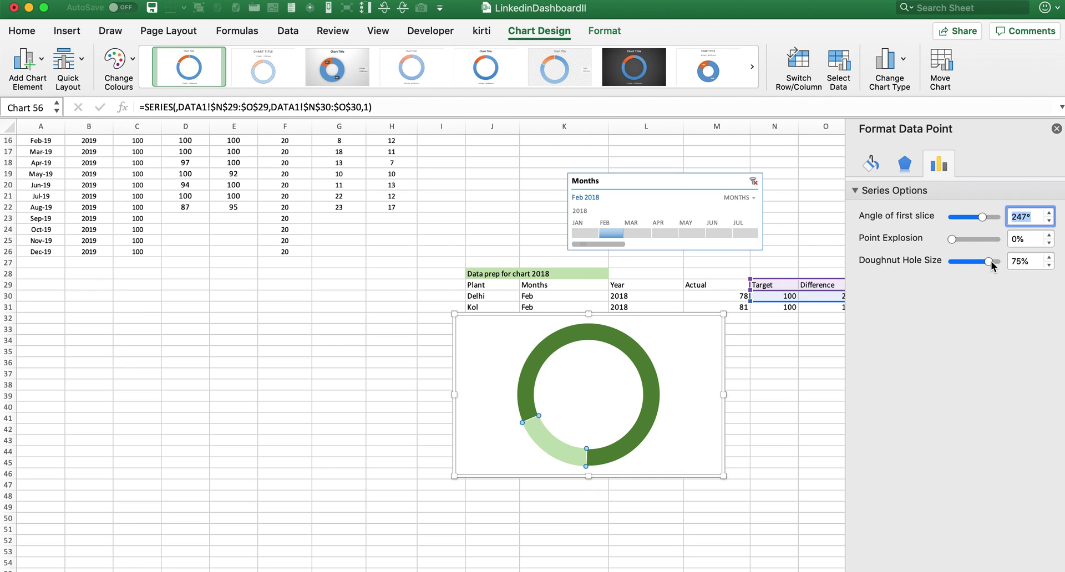
click(1050, 266)
click(1050, 266)
click(1050, 265)
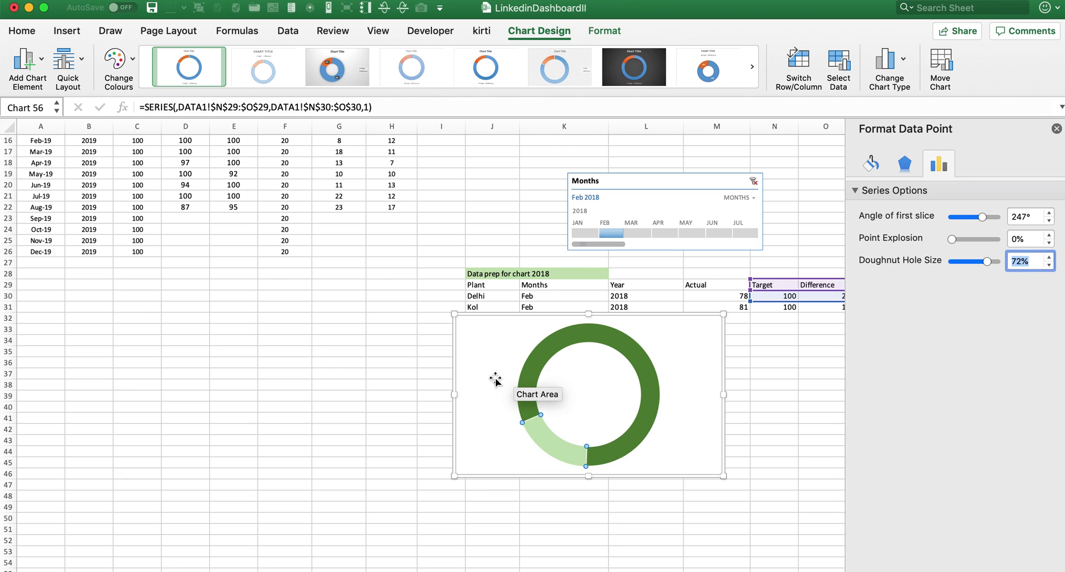
click(1057, 129)
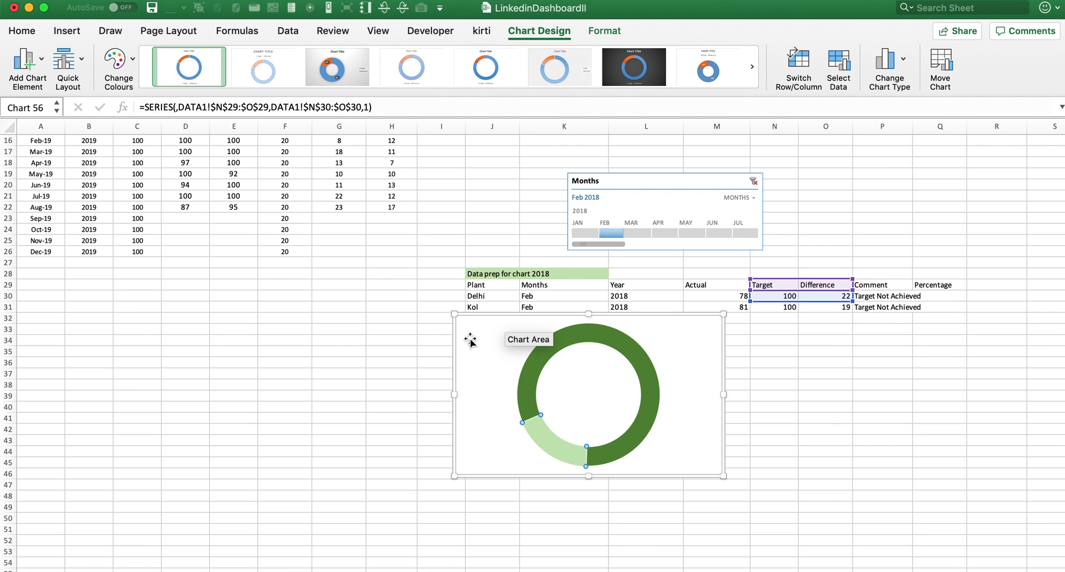
Move the doughnut chart so its left edge aligns with column J beneath the data prep table.
click(488, 327)
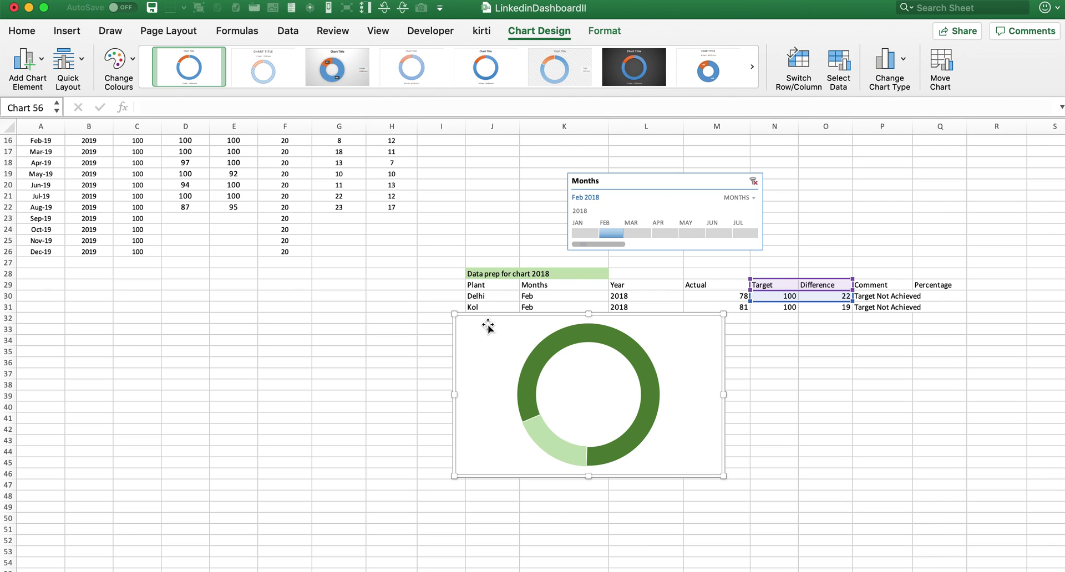
mouse_move(478, 323)
mouse_down()
mouse_move(467, 321)
mouse_move(497, 352)
mouse_move(554, 320)
mouse_move(481, 321)
mouse_up()
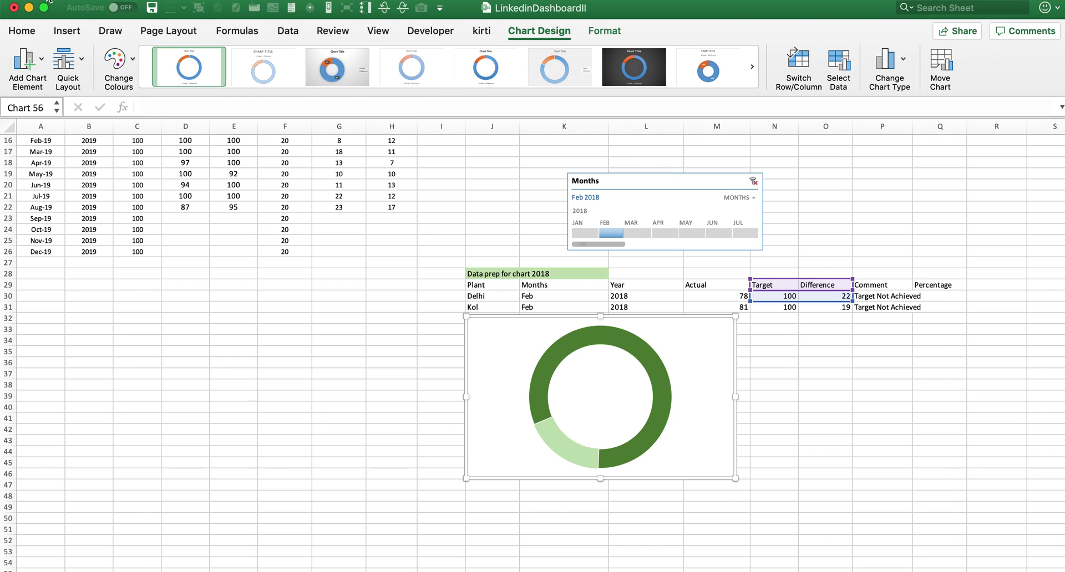
Insert a text box inside the doughnut hole and link it to Delhi's comment in cell P30.
click(76, 32)
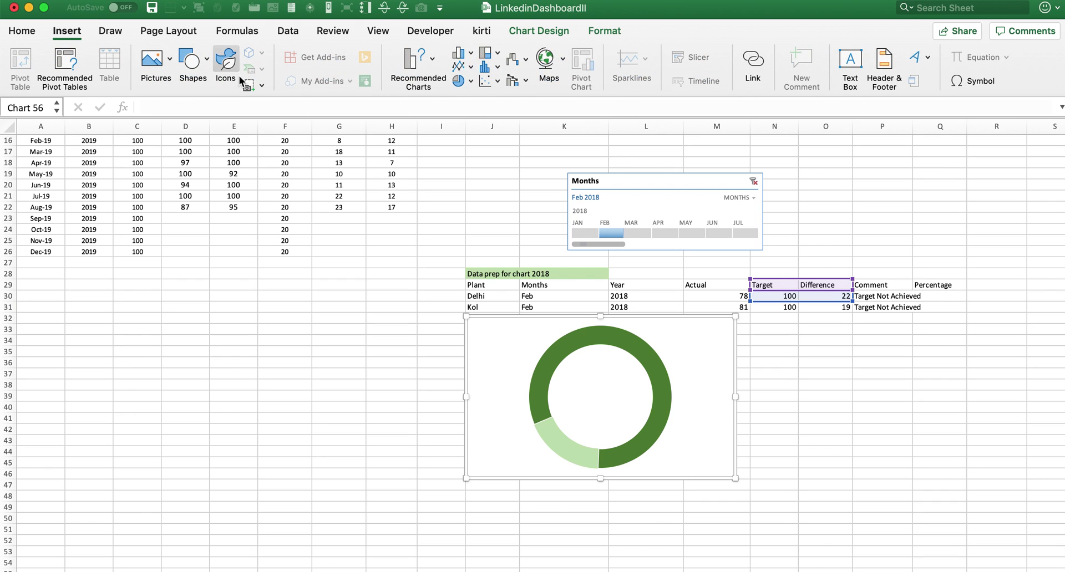
click(205, 57)
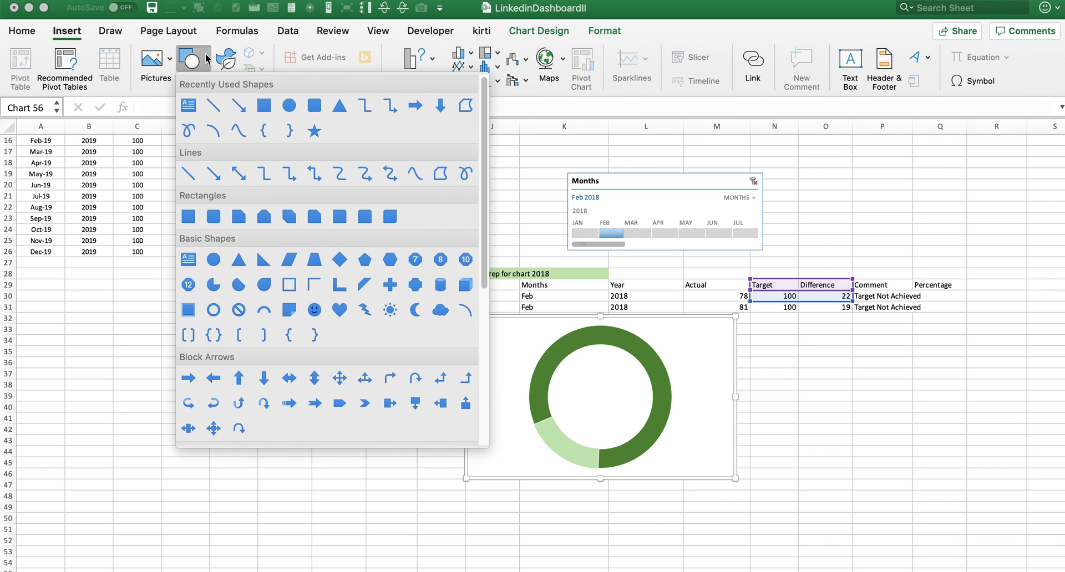
click(189, 107)
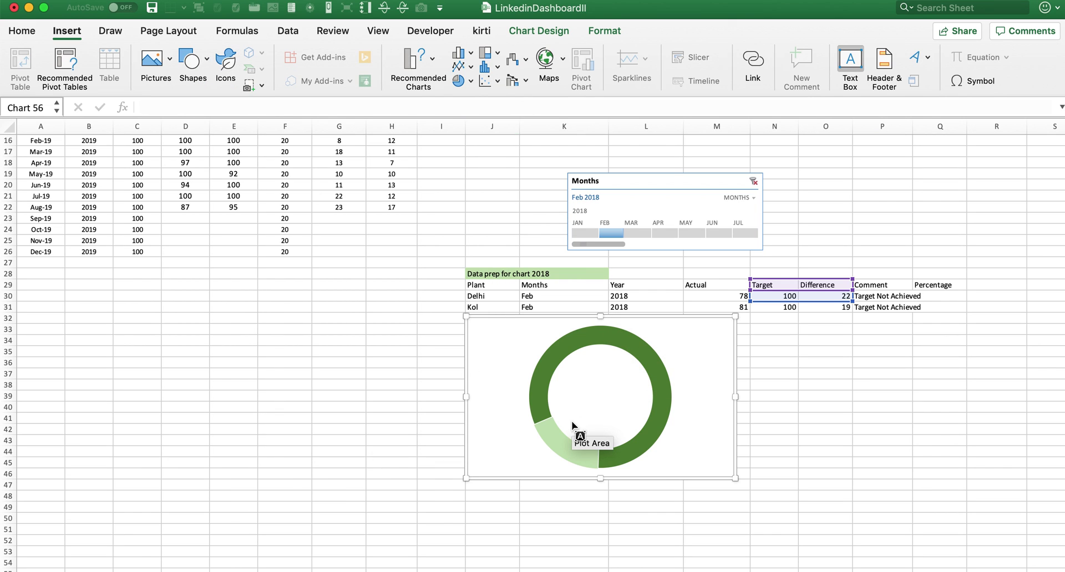
drag(568, 393, 634, 424)
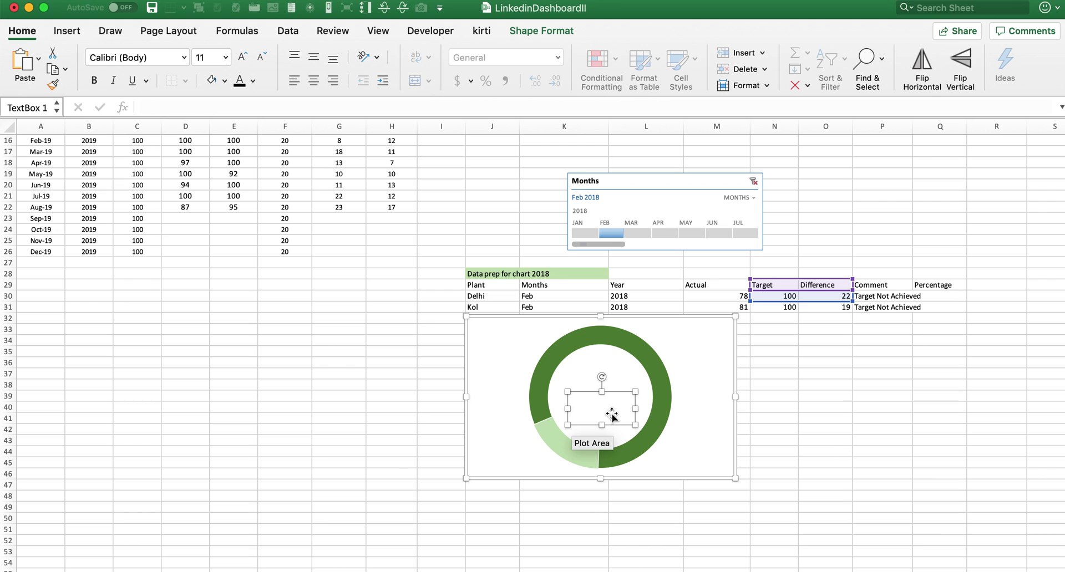
click(216, 106)
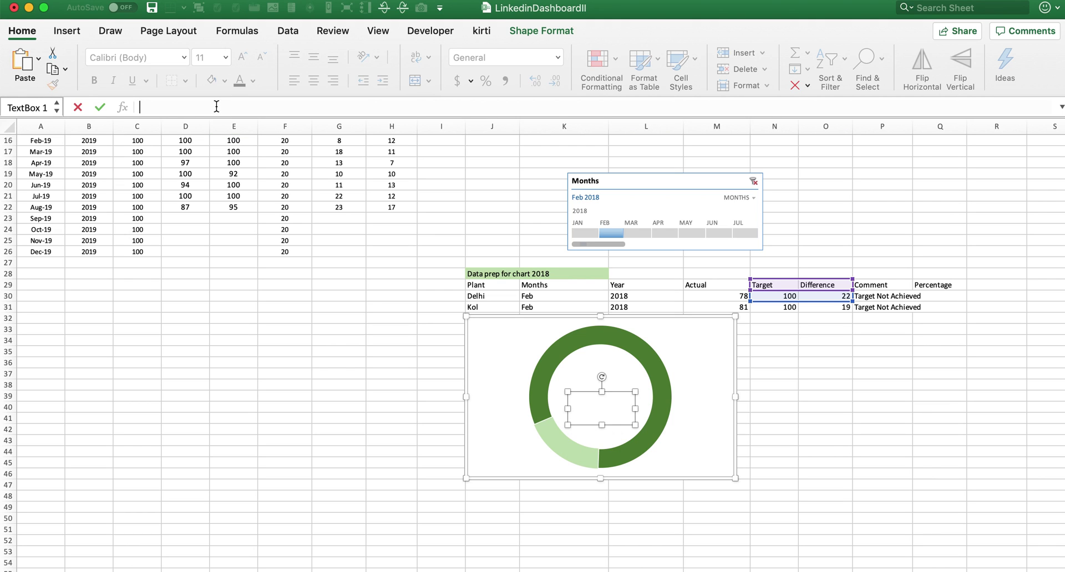
text(=)
click(881, 296)
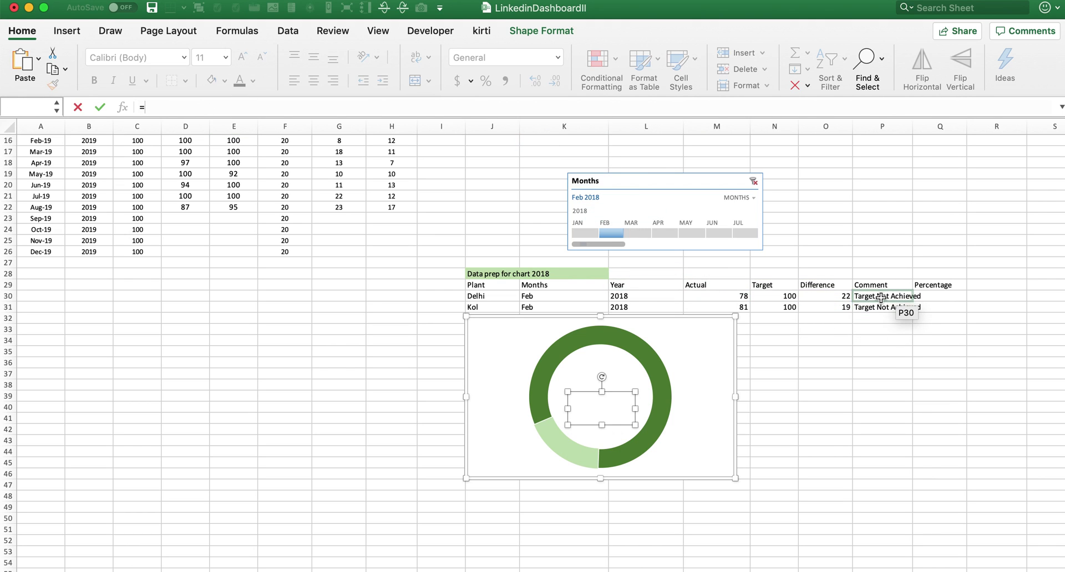
key(Return)
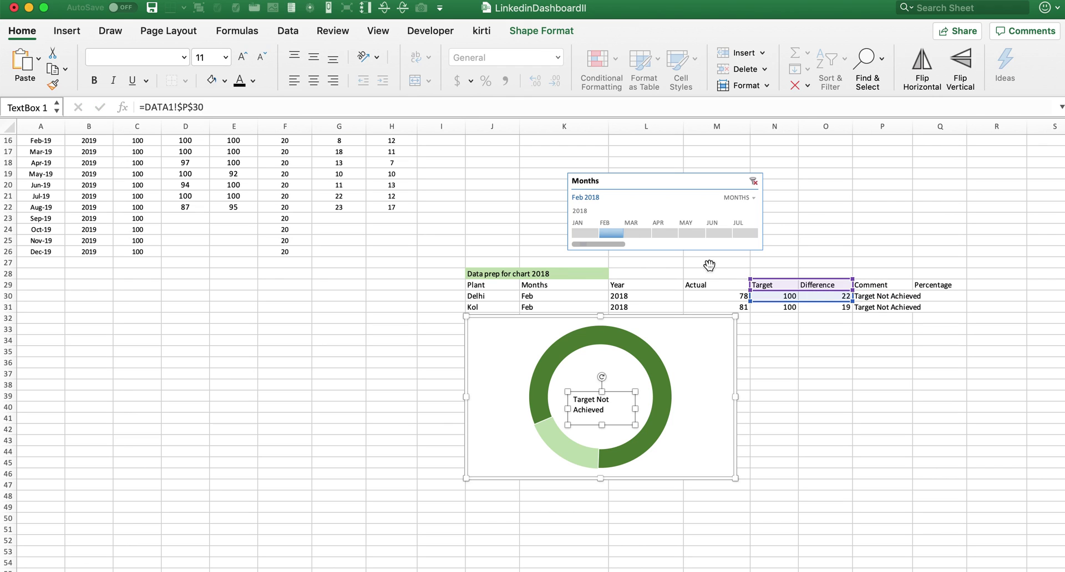
Format the comment text box as 14 pt bold, aligned to the middle vertically and centred horizontally.
click(245, 58)
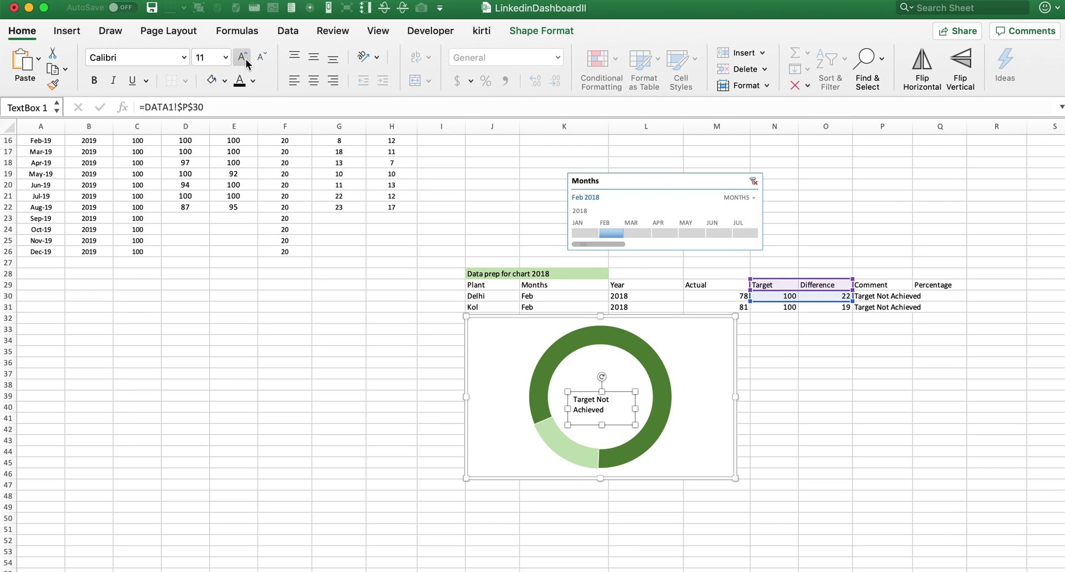
click(243, 58)
click(243, 58)
click(93, 81)
click(312, 57)
click(316, 81)
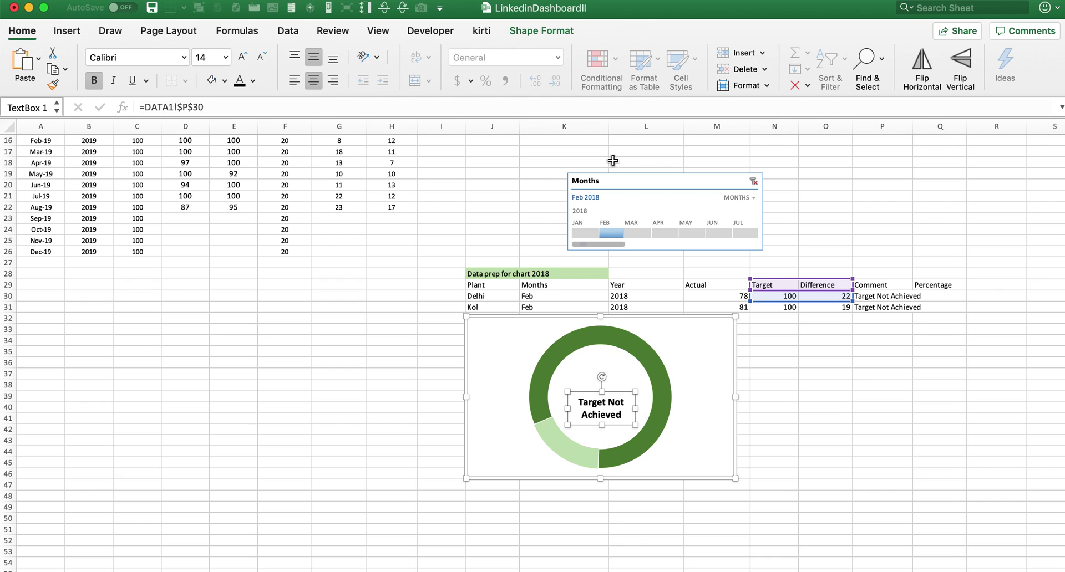
Insert a second text box in the chart above the comment and link it to Delhi's percentage cell Q30.
click(490, 399)
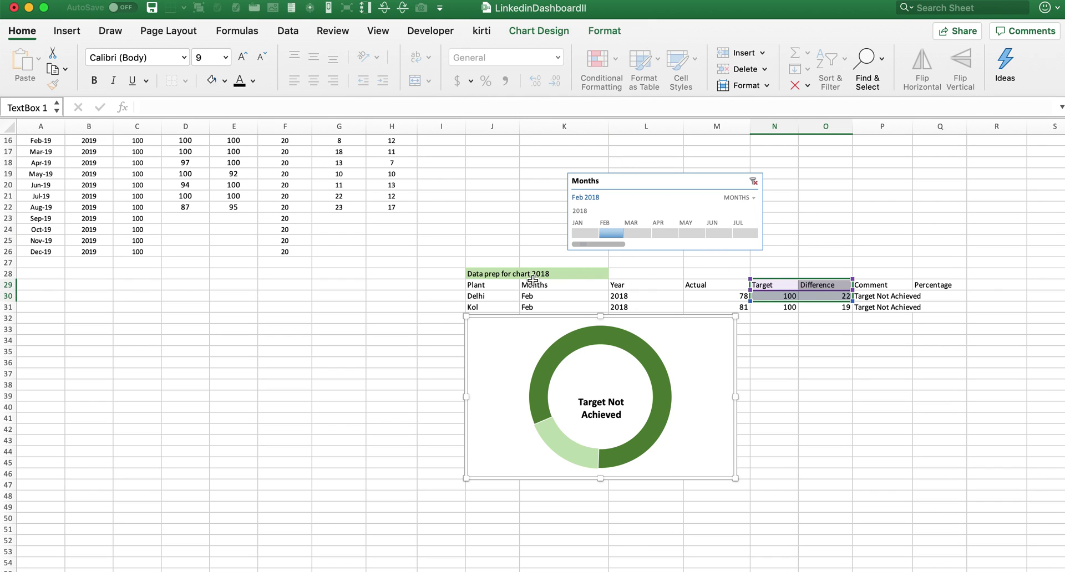
click(66, 31)
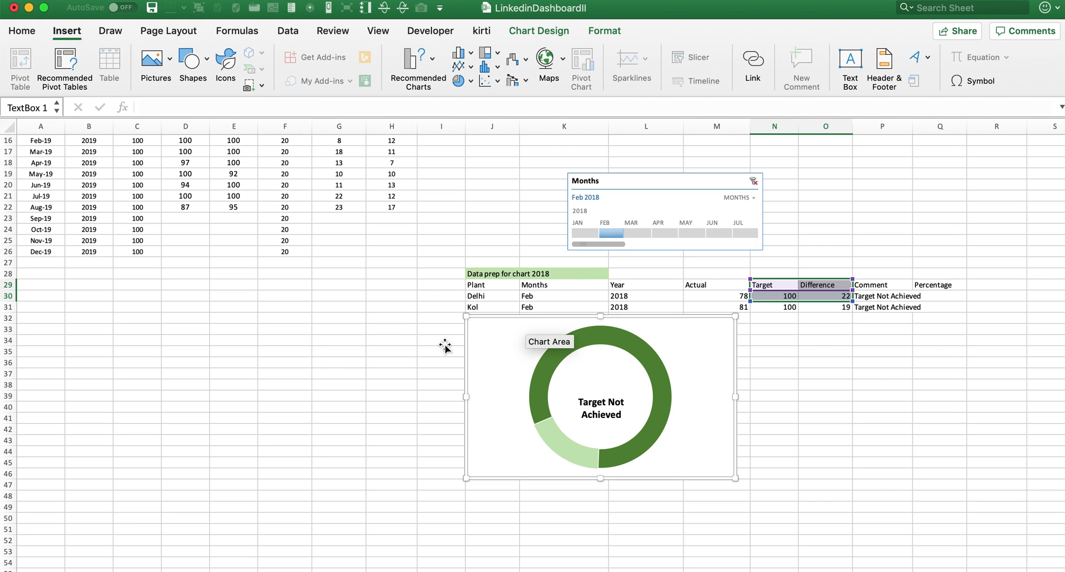
click(191, 58)
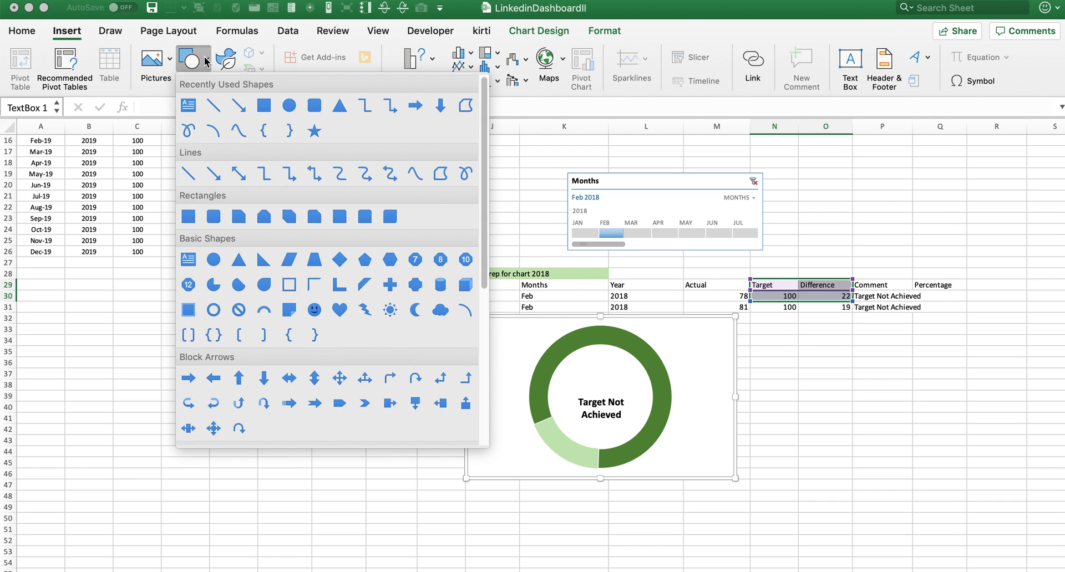
click(188, 107)
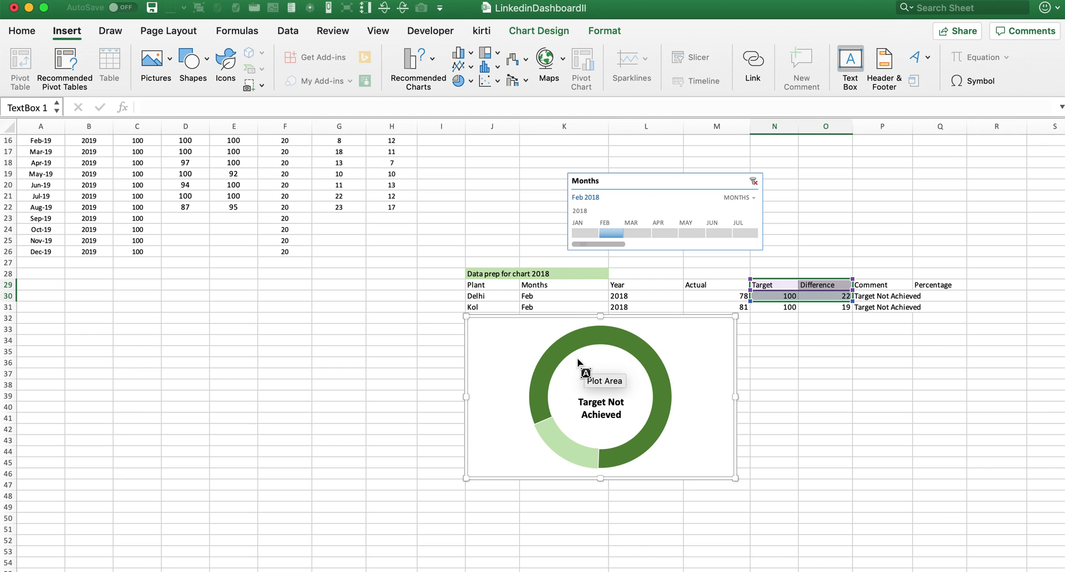
drag(582, 358, 626, 382)
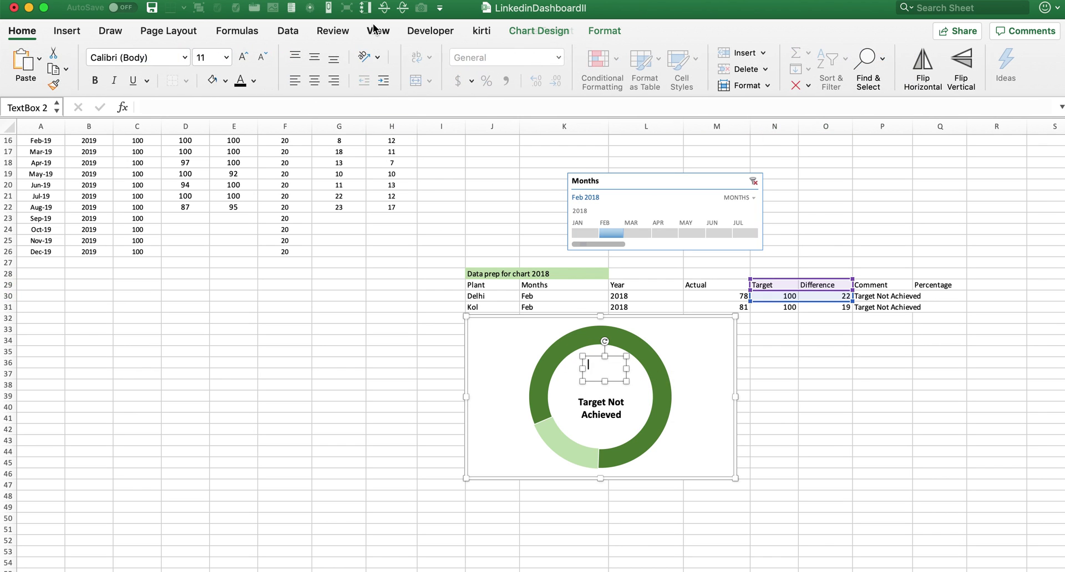
click(295, 106)
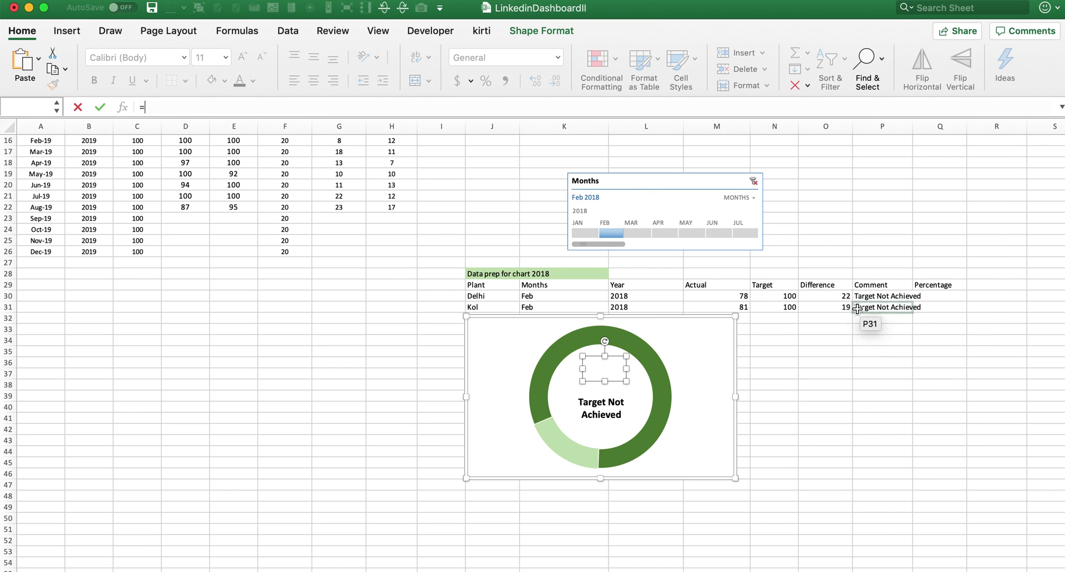
text(=)
click(936, 297)
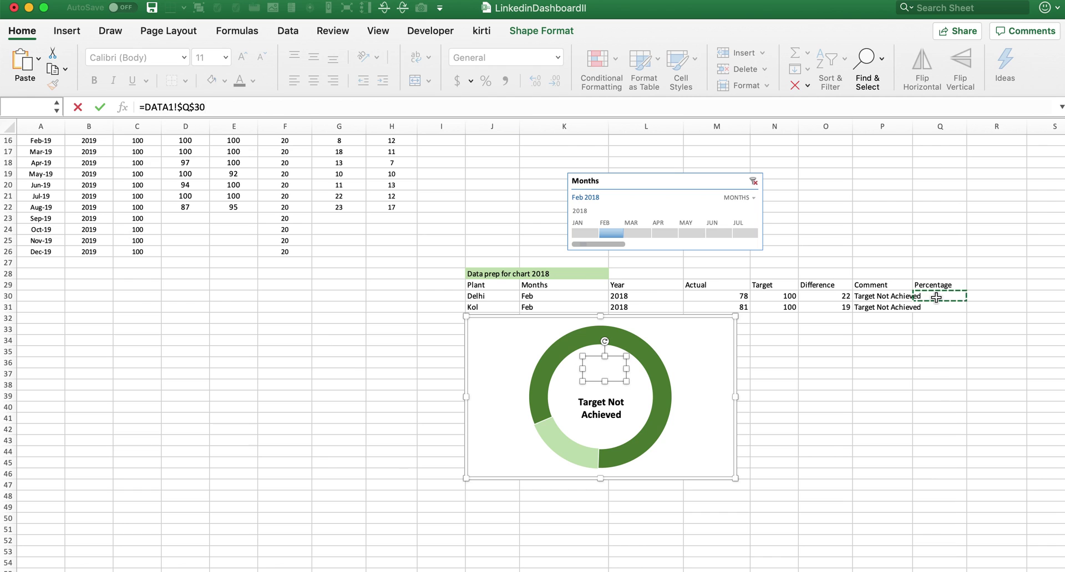
key(Return)
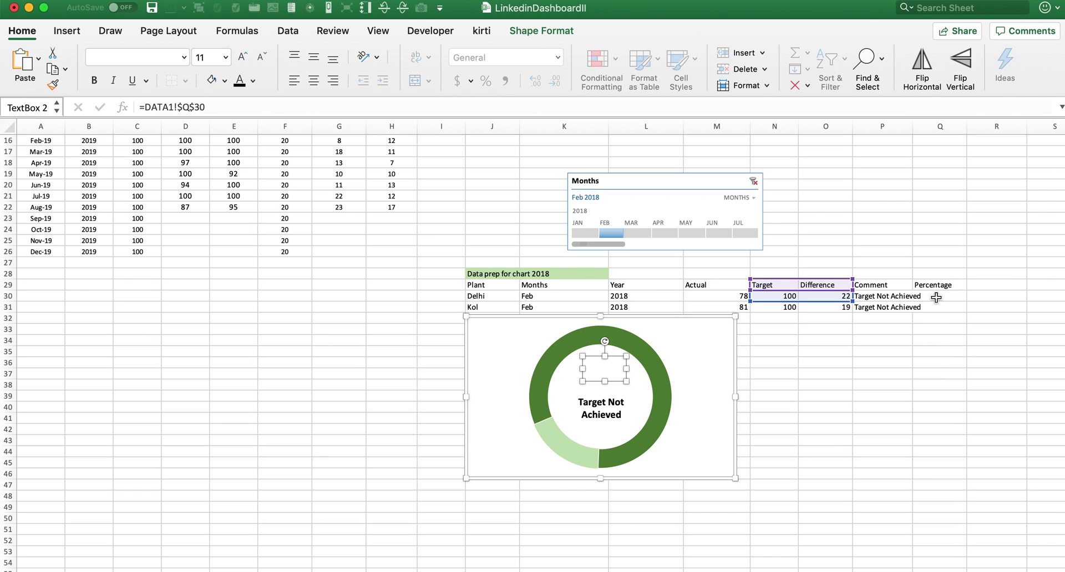
Calculate the Percentage column with =M30/100 for Delhi in Q30 and =M31/100 for Kol in Q31.
click(939, 297)
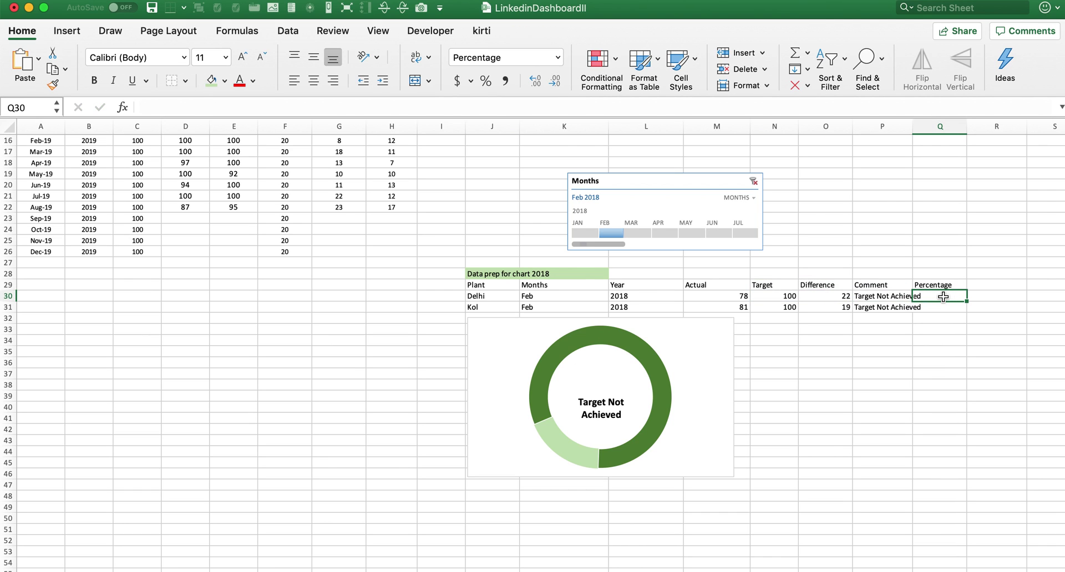
text(=)
click(734, 294)
text(/100)
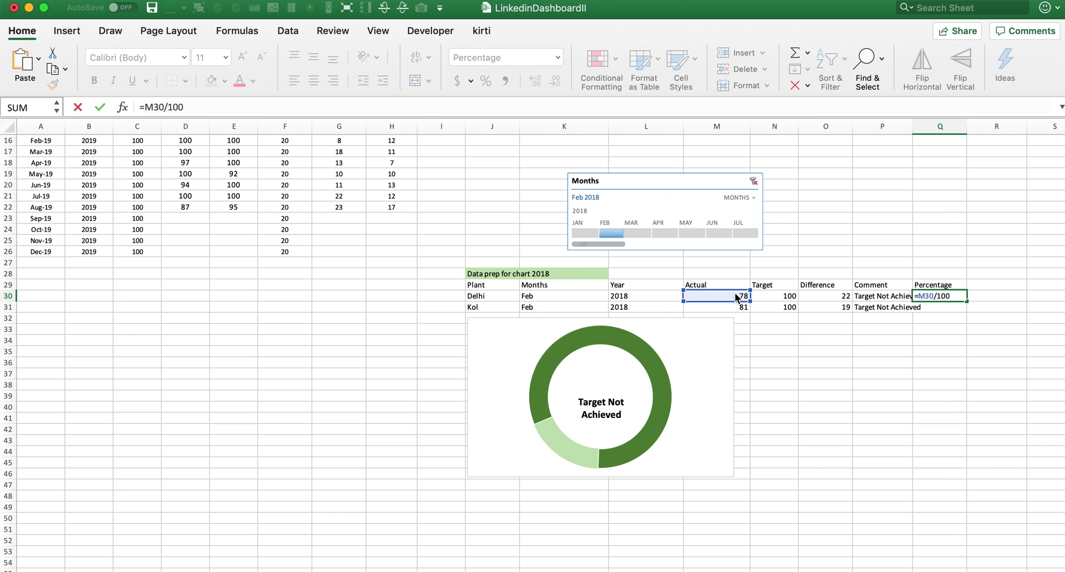
key(Return)
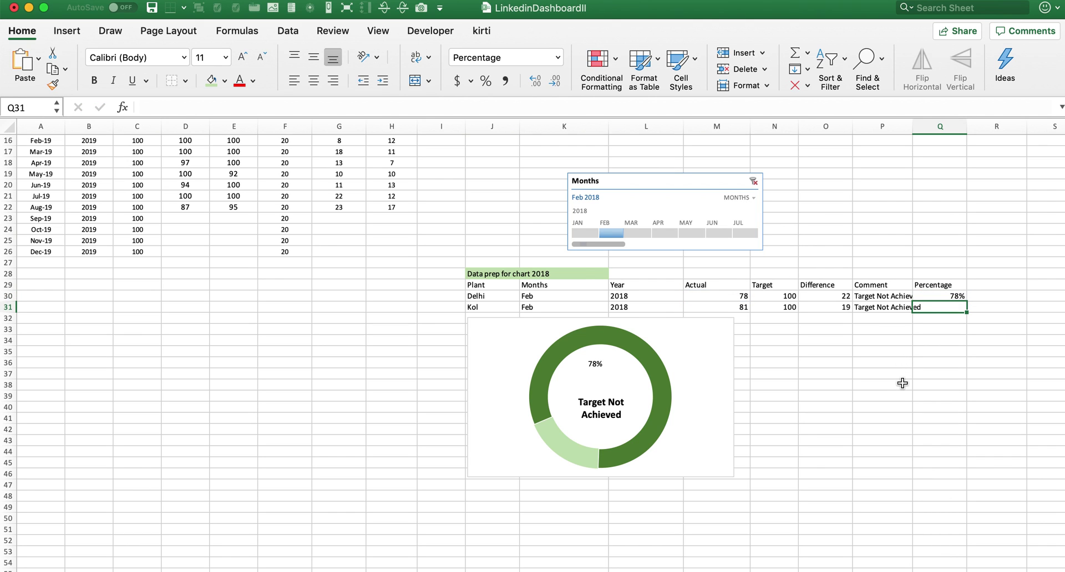
text(=)
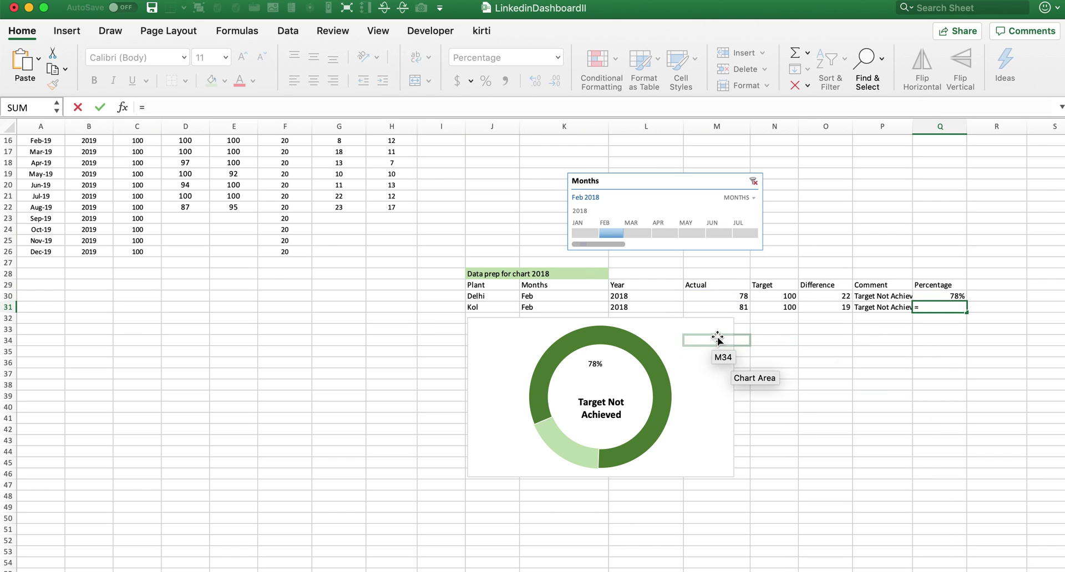
click(723, 308)
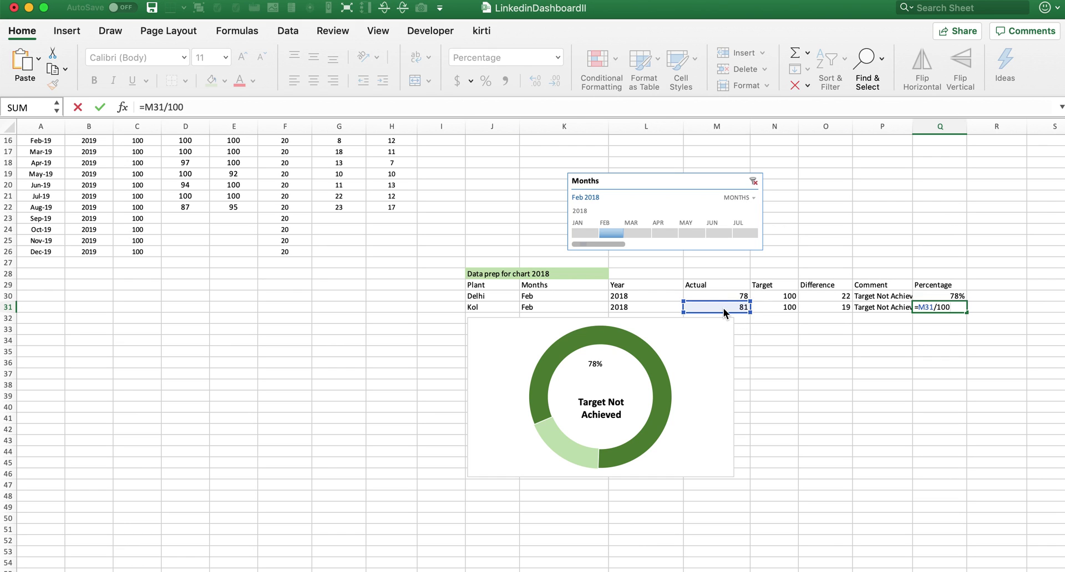
text(/100)
key(Return)
Centre the percentage text box's text both ways at 20 pt bold, and move the box down closer to the comment.
click(591, 363)
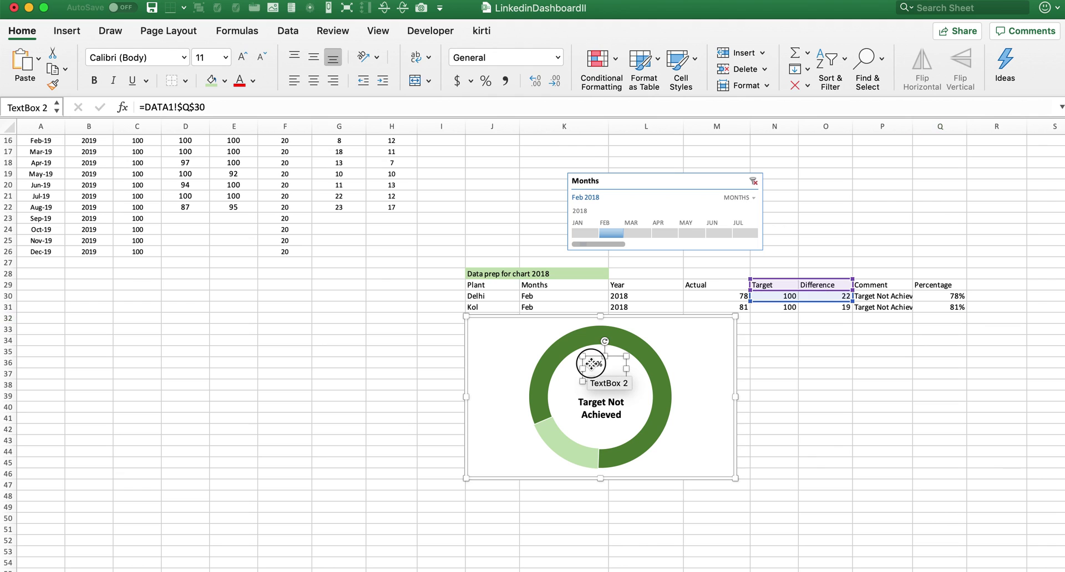
click(314, 65)
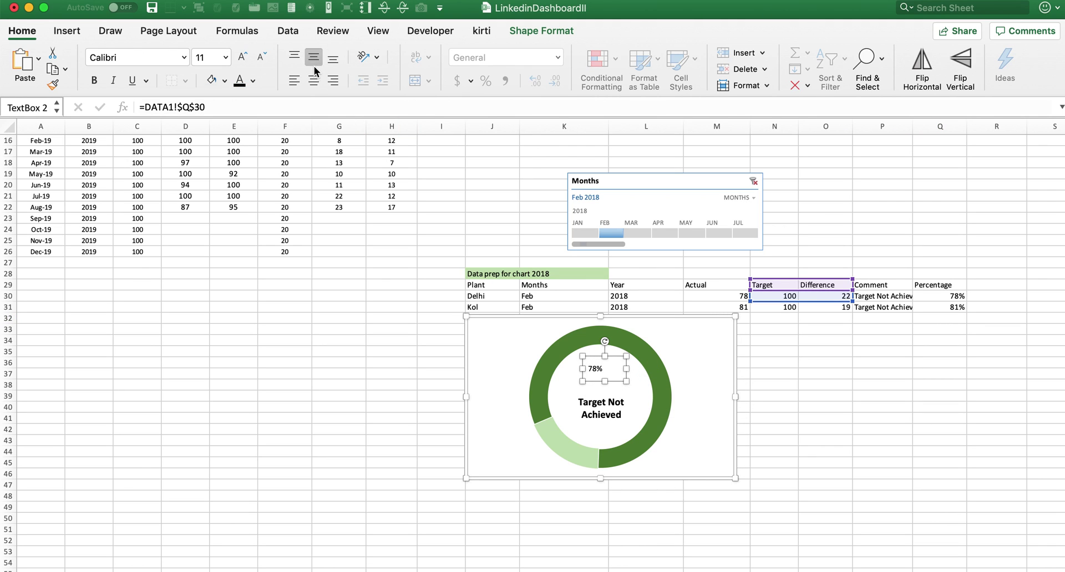
click(313, 81)
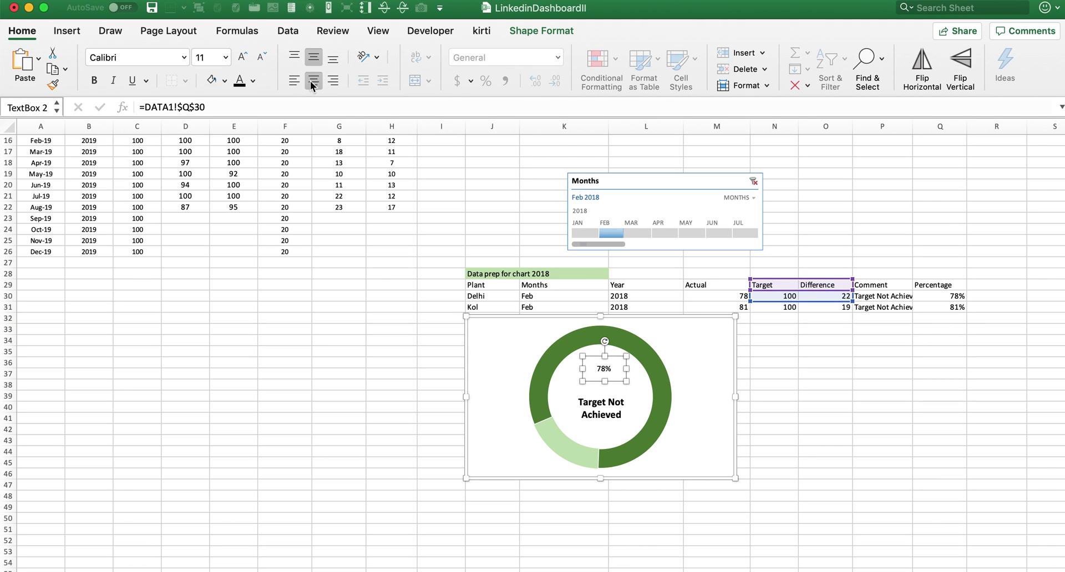
click(242, 57)
click(242, 57)
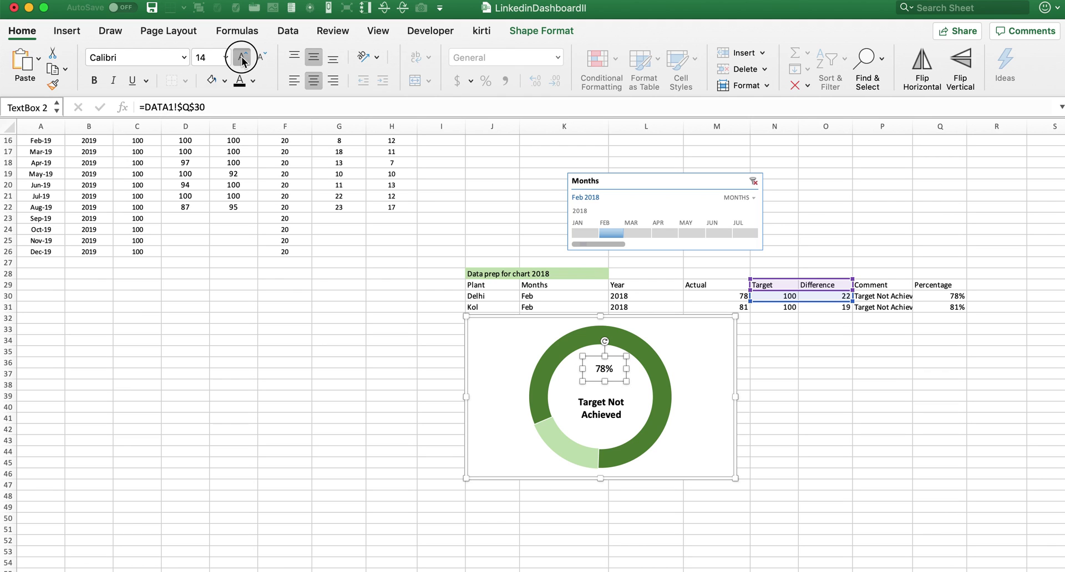
click(243, 57)
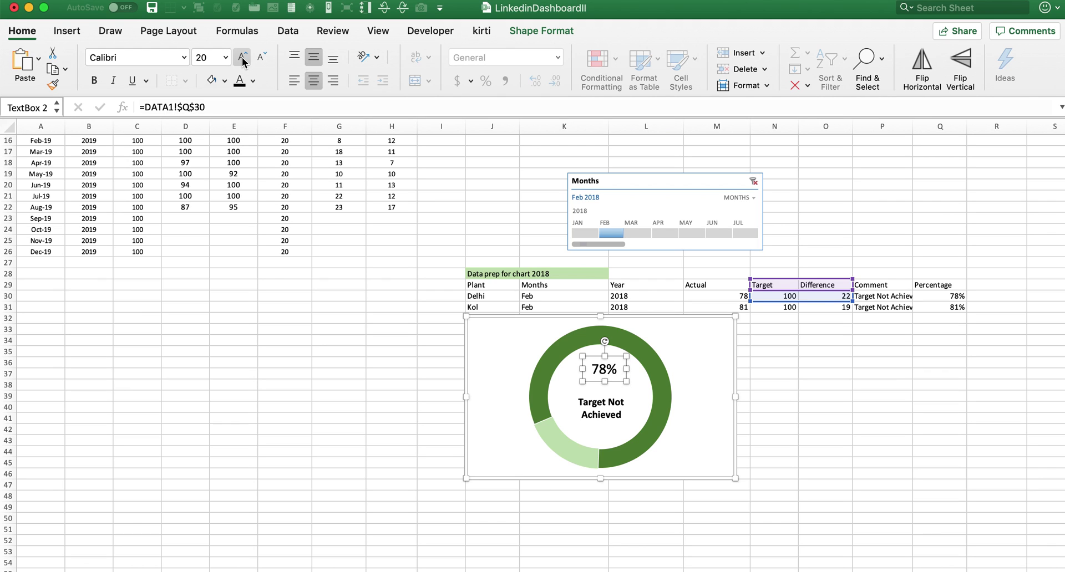
click(92, 81)
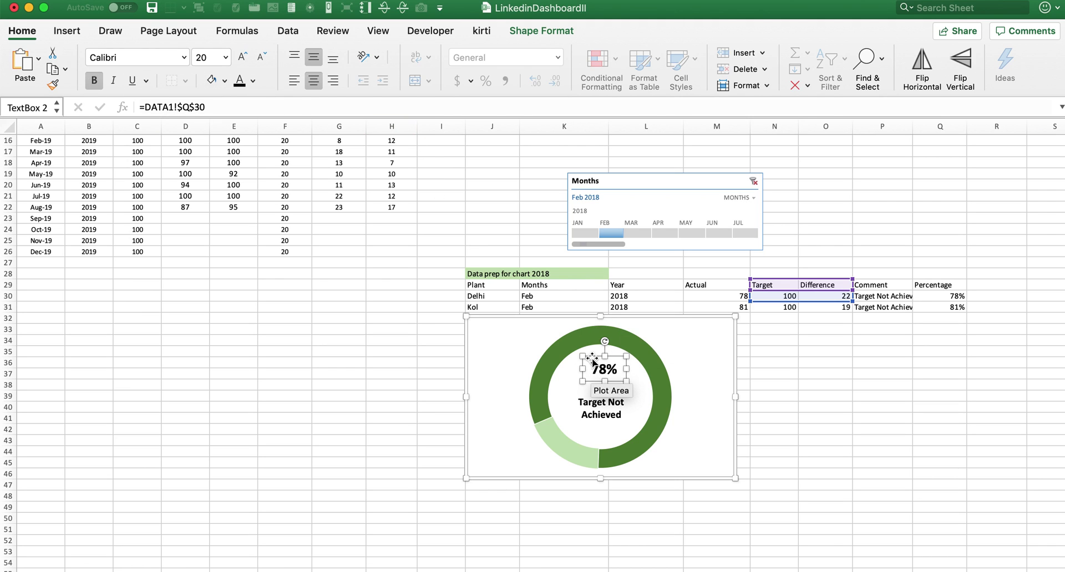
drag(592, 361, 589, 365)
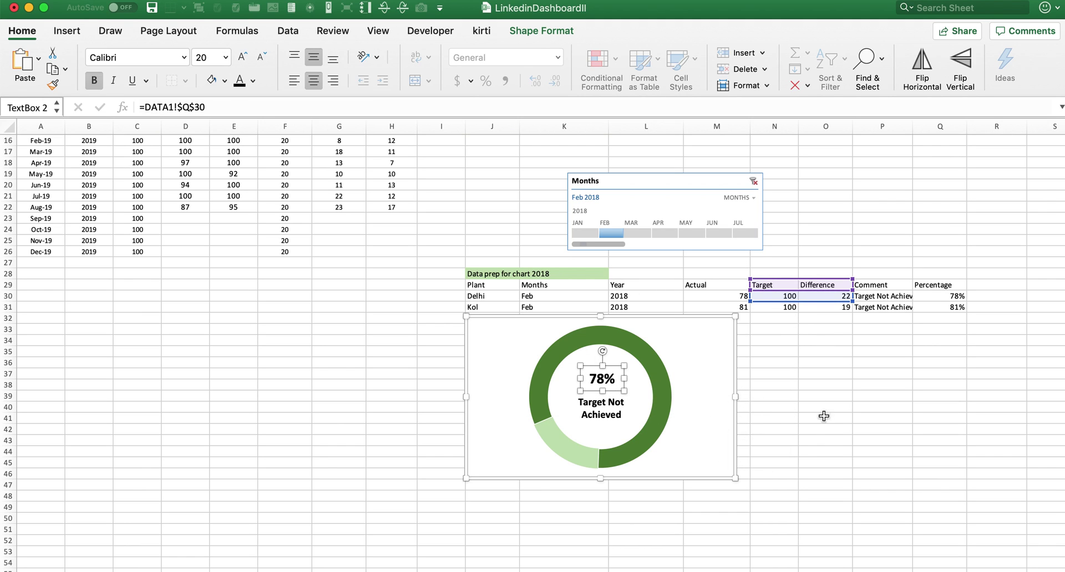
click(815, 395)
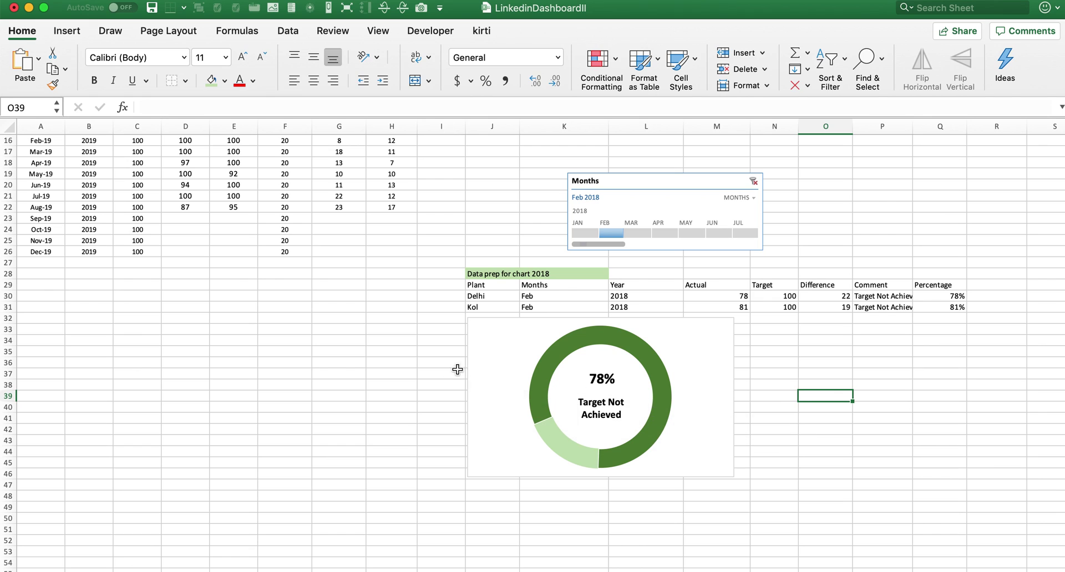
Switch the Months timeline to Mar 2018 and widen the percentage text box so 100% fits.
click(637, 233)
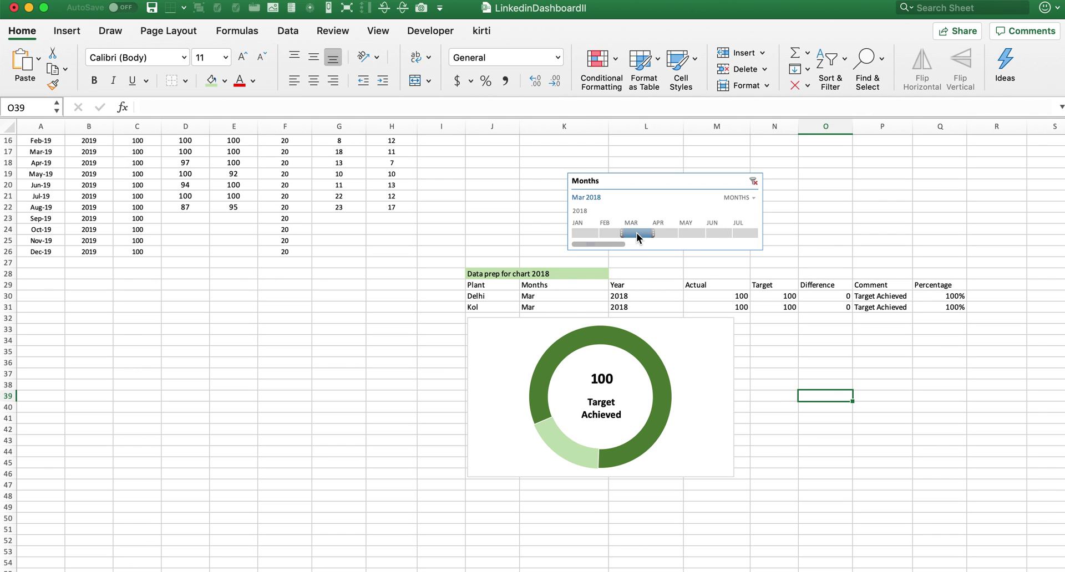
click(598, 379)
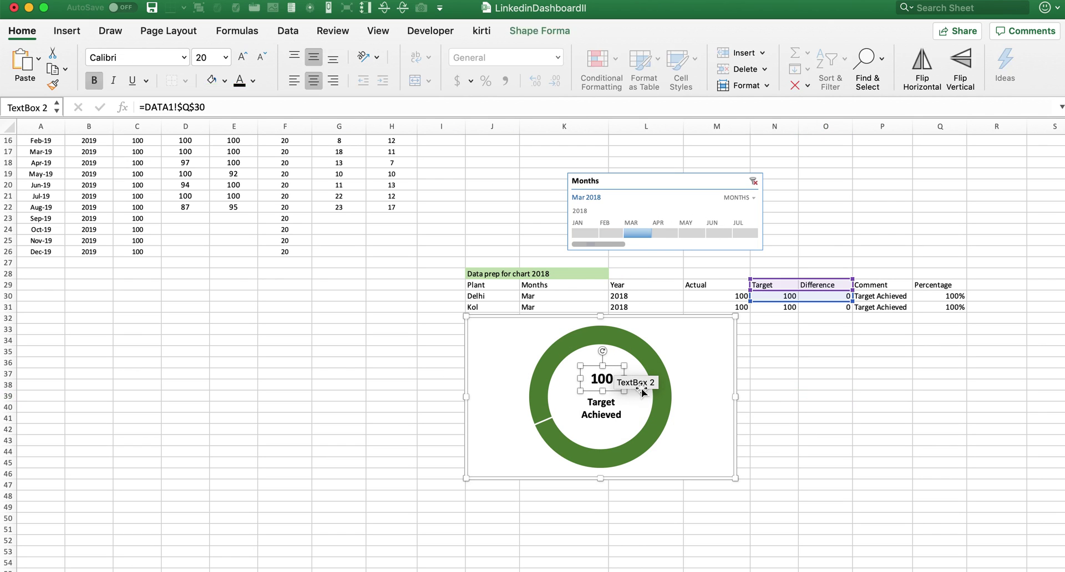
drag(629, 379, 633, 379)
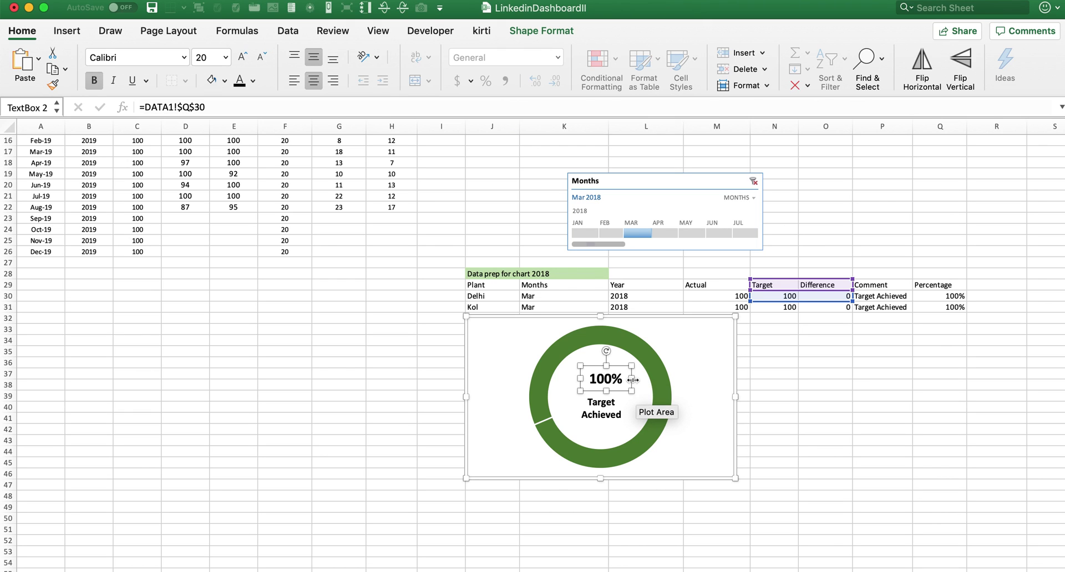
click(798, 397)
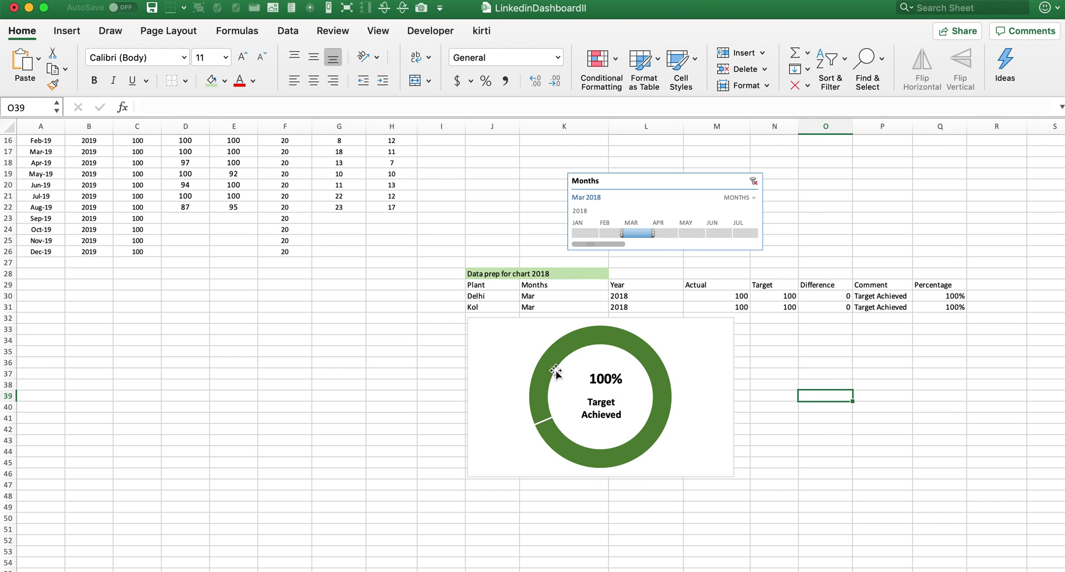
Remove the border line from the doughnut series in the Delhi chart by setting it to No line.
click(546, 400)
right_click(546, 397)
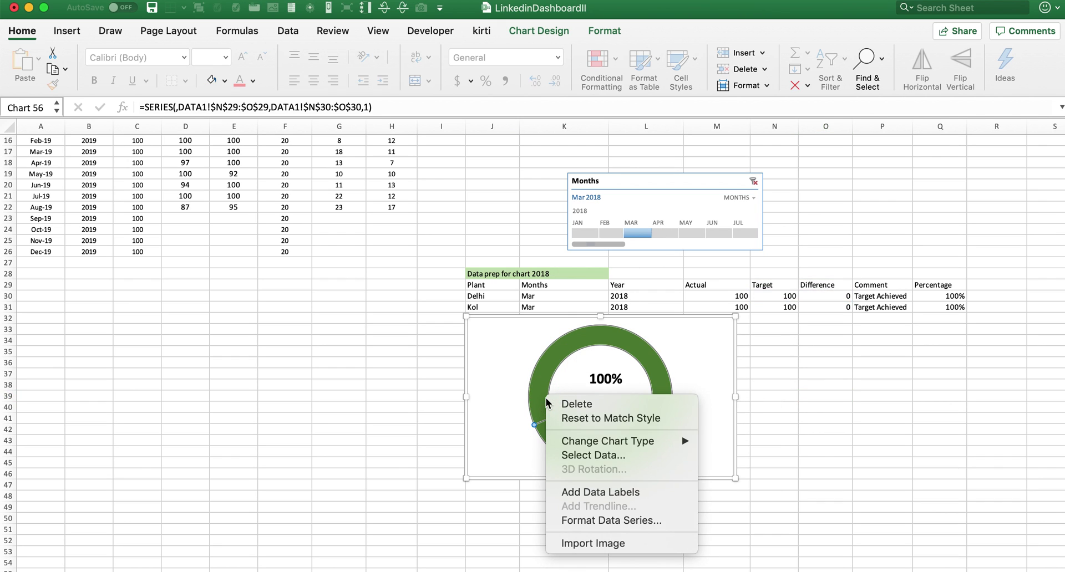
key(Escape)
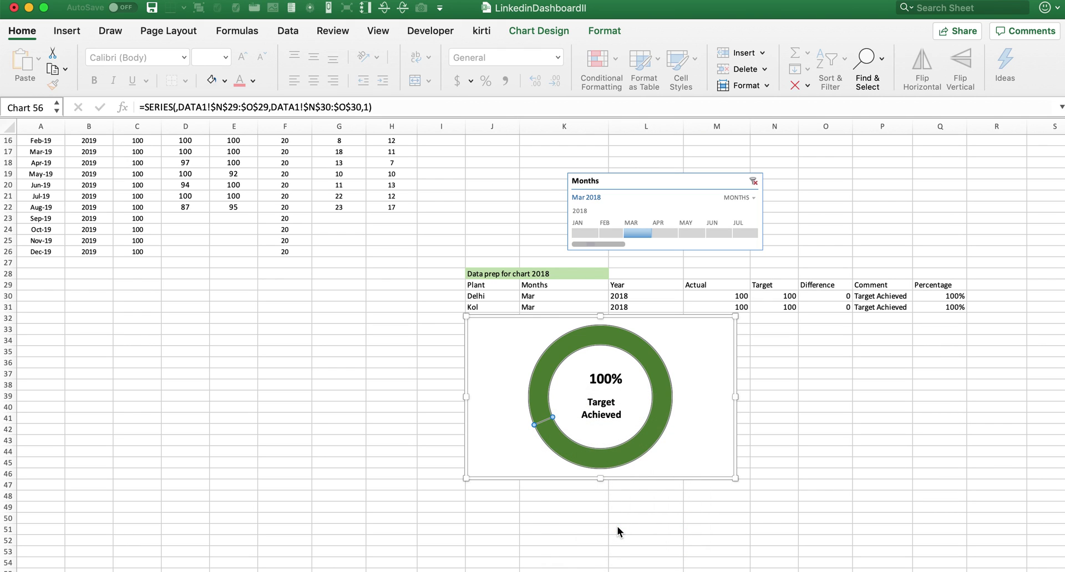
click(871, 164)
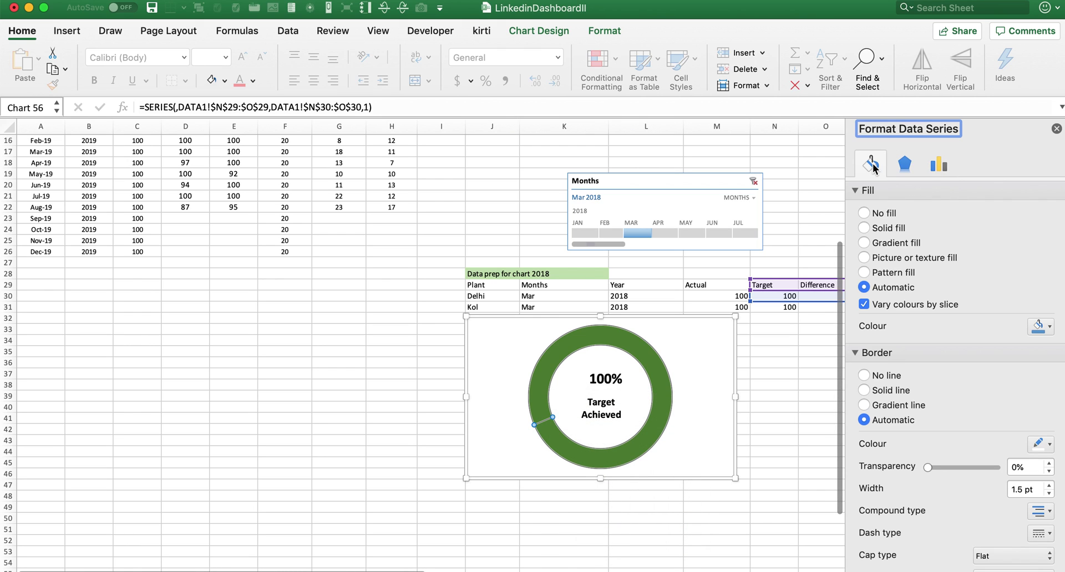
click(864, 376)
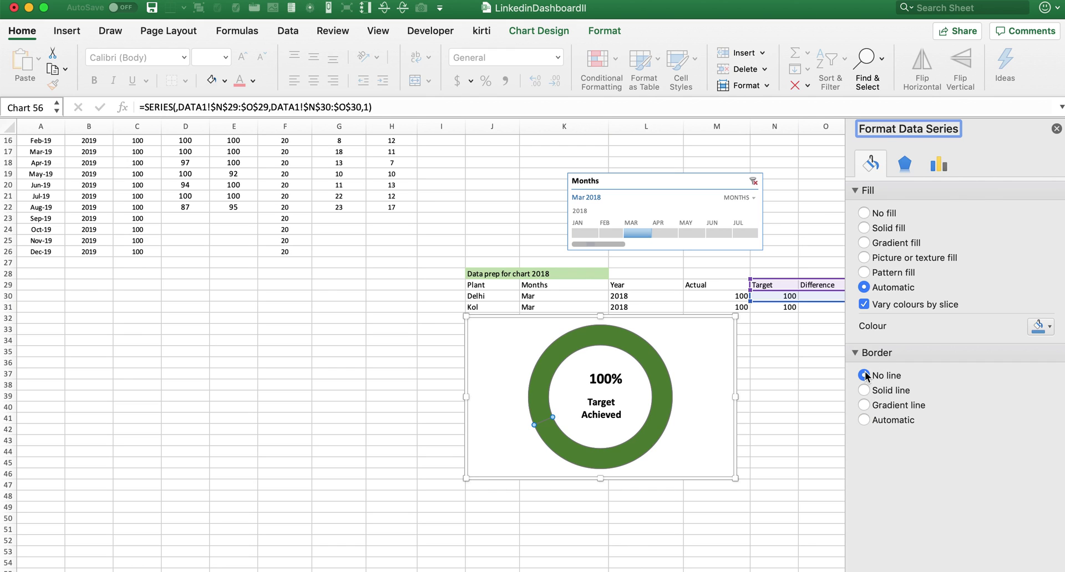
click(1056, 128)
click(818, 387)
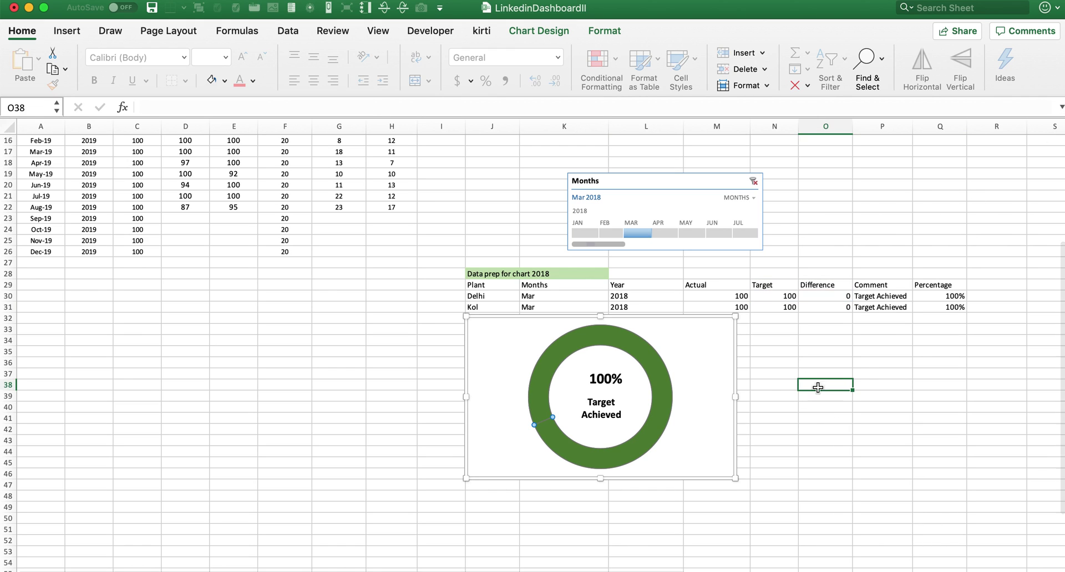
Check the Delhi chart for Apr, May, Jun and Feb 2018 by switching the Months timeline to each in turn.
click(663, 233)
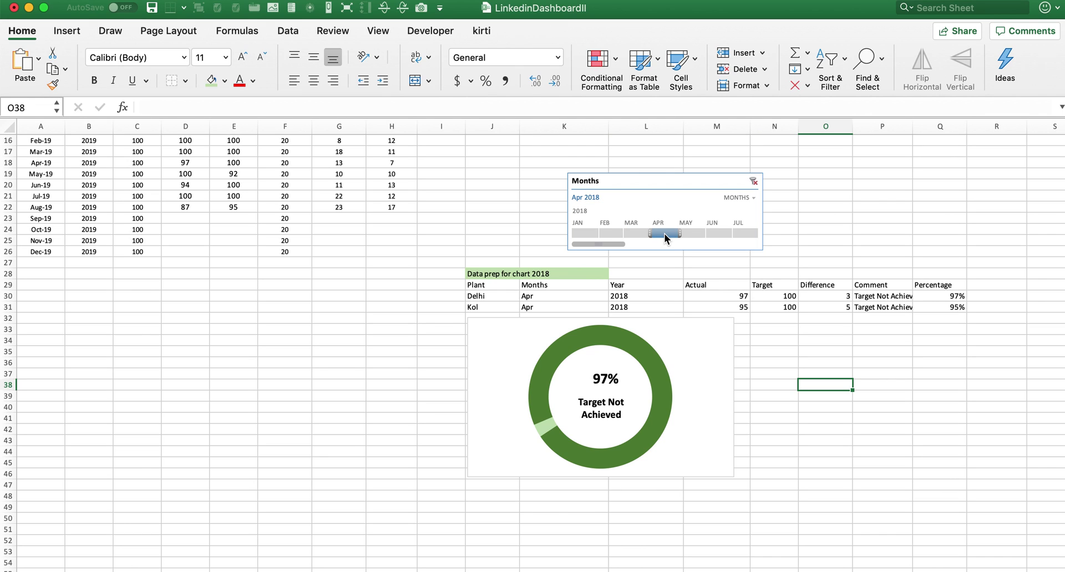
click(693, 232)
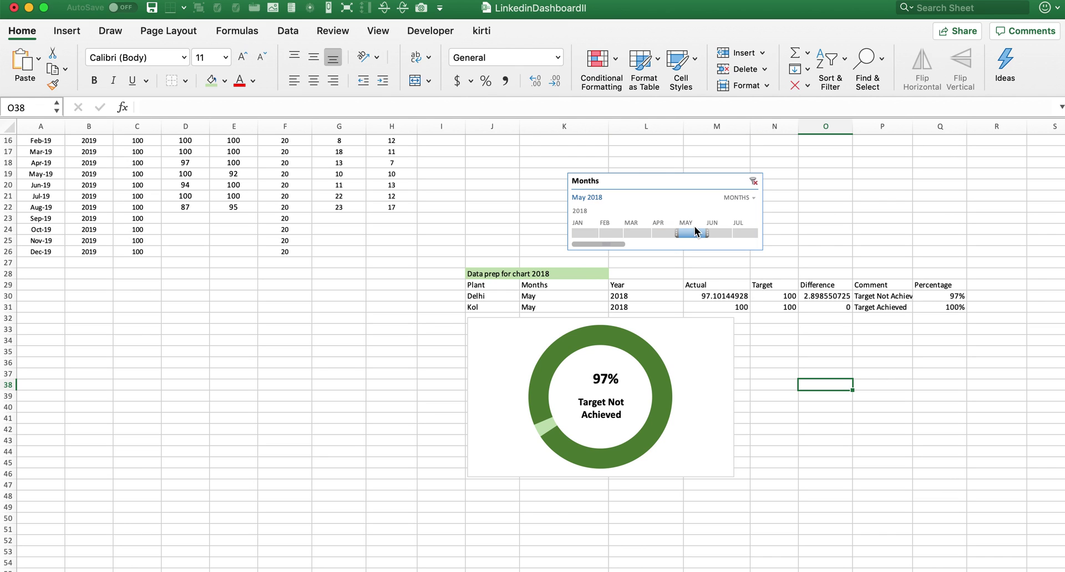
click(715, 233)
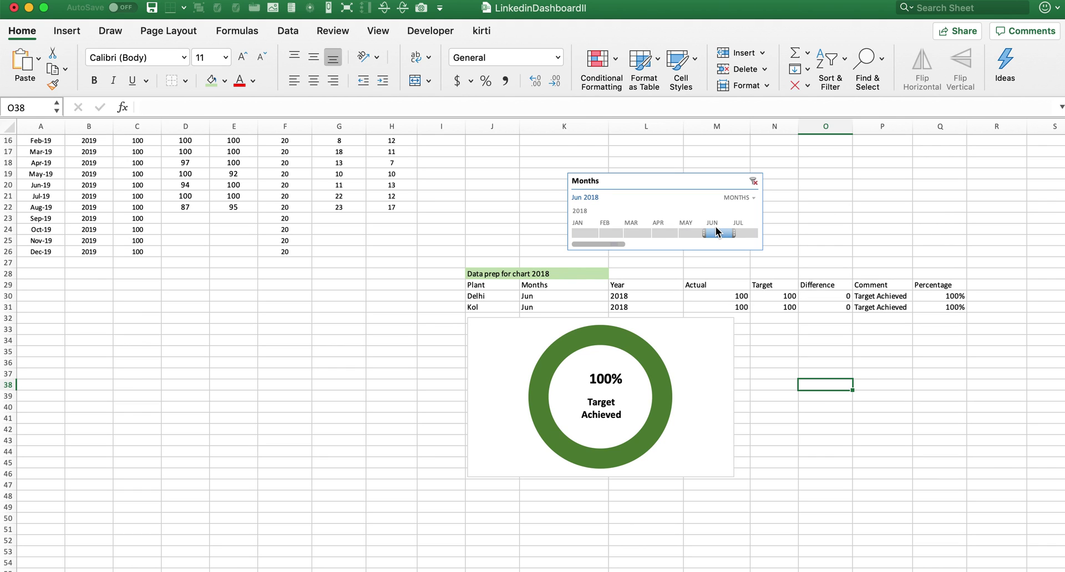
click(608, 230)
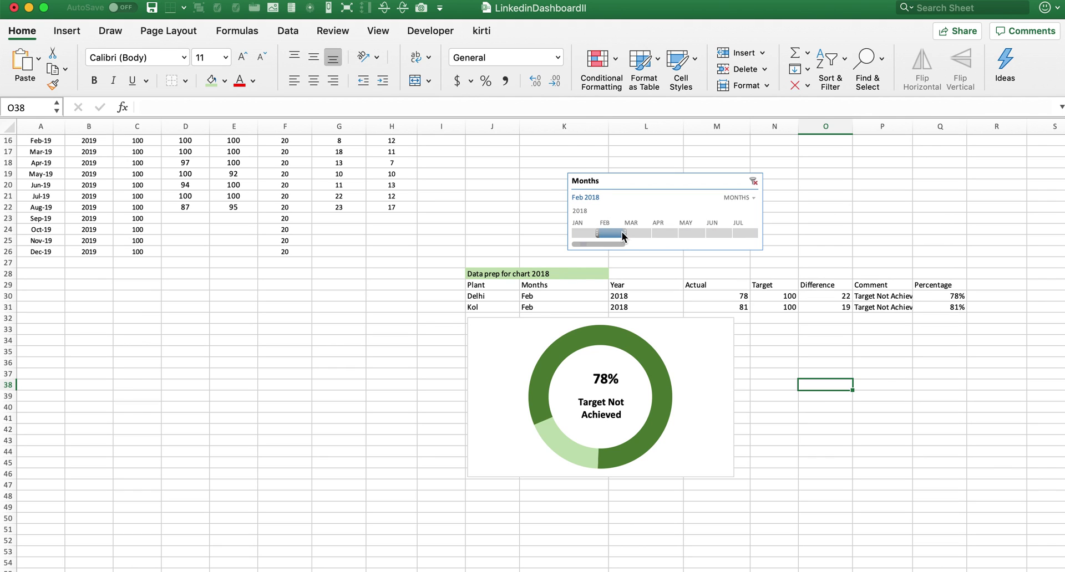
Move the doughnut chart a few rows further below the data prep table and make it slightly smaller.
click(499, 339)
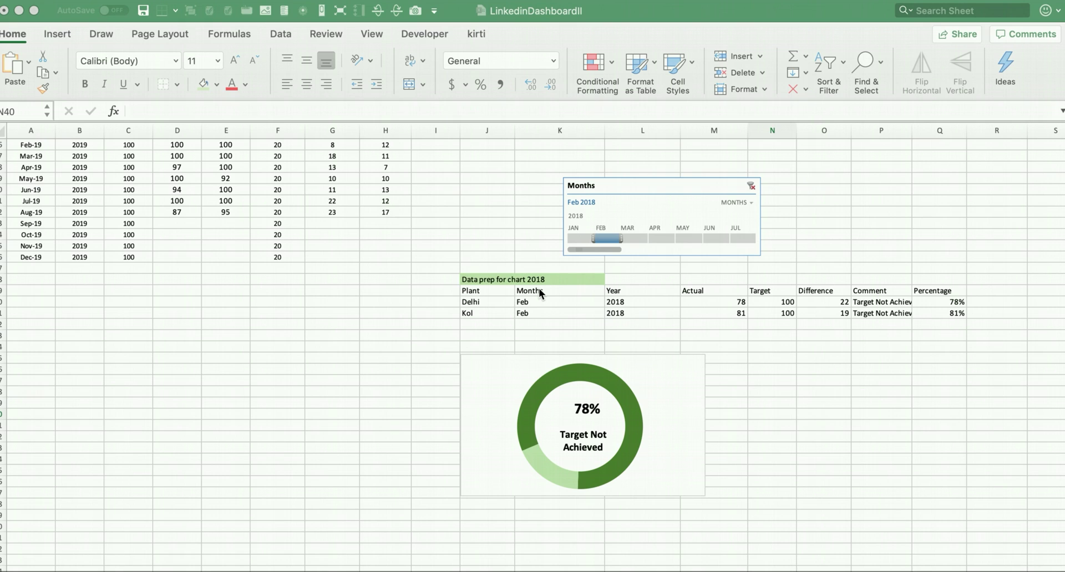
click(650, 381)
click(506, 380)
Add a chart title beside the right of the doughnut ring and link it to Delhi's plant-name cell J30.
click(531, 33)
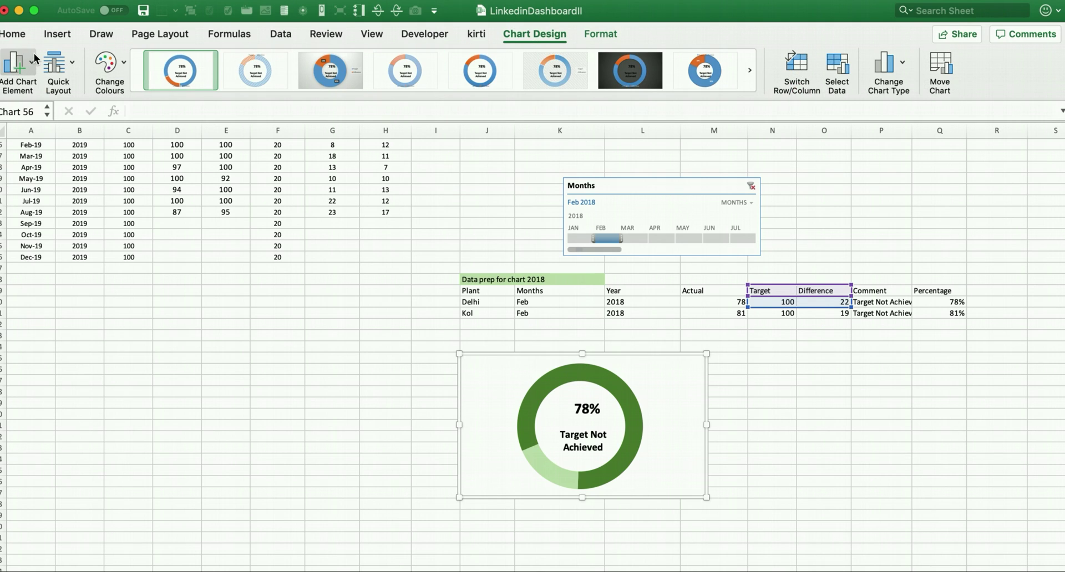
click(34, 61)
mouse_move(42, 90)
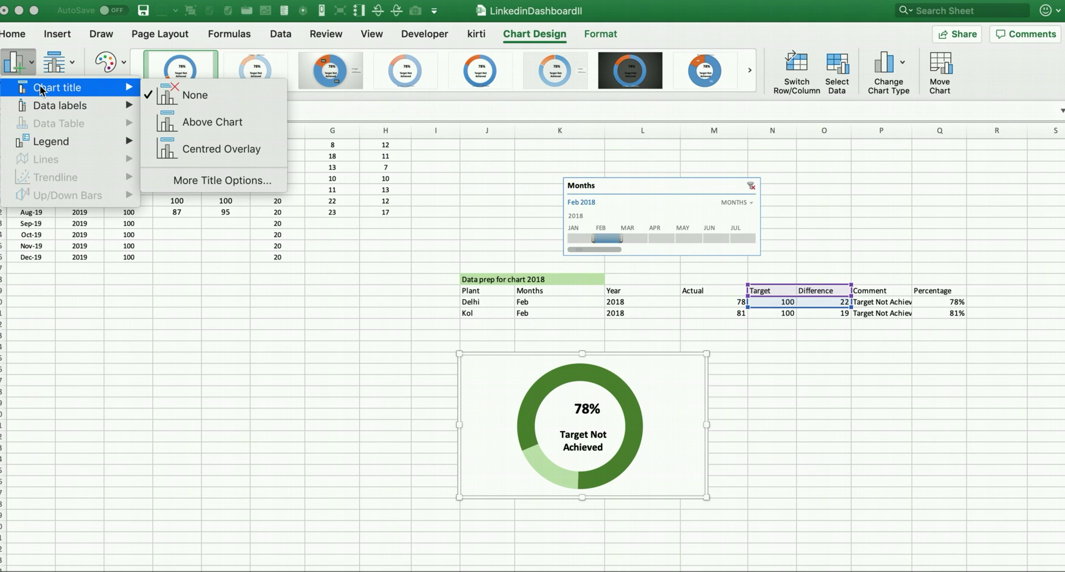
click(183, 126)
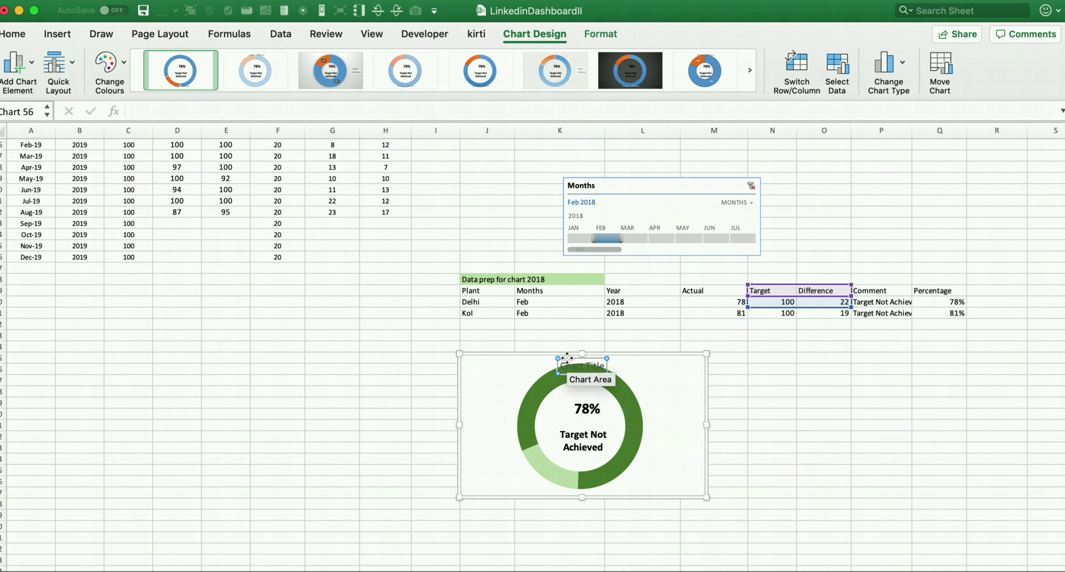
drag(564, 359, 661, 418)
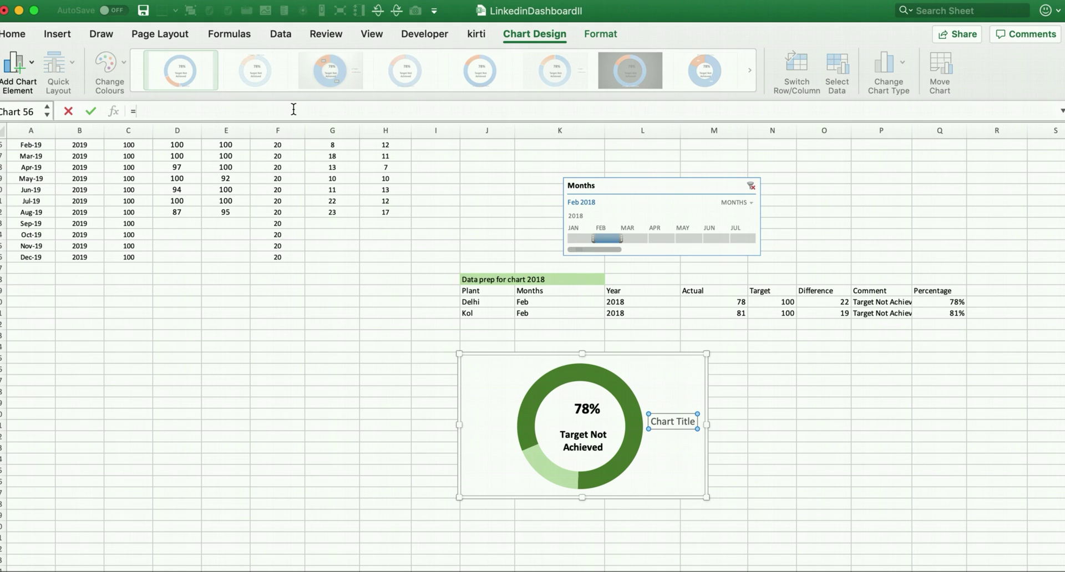
click(474, 302)
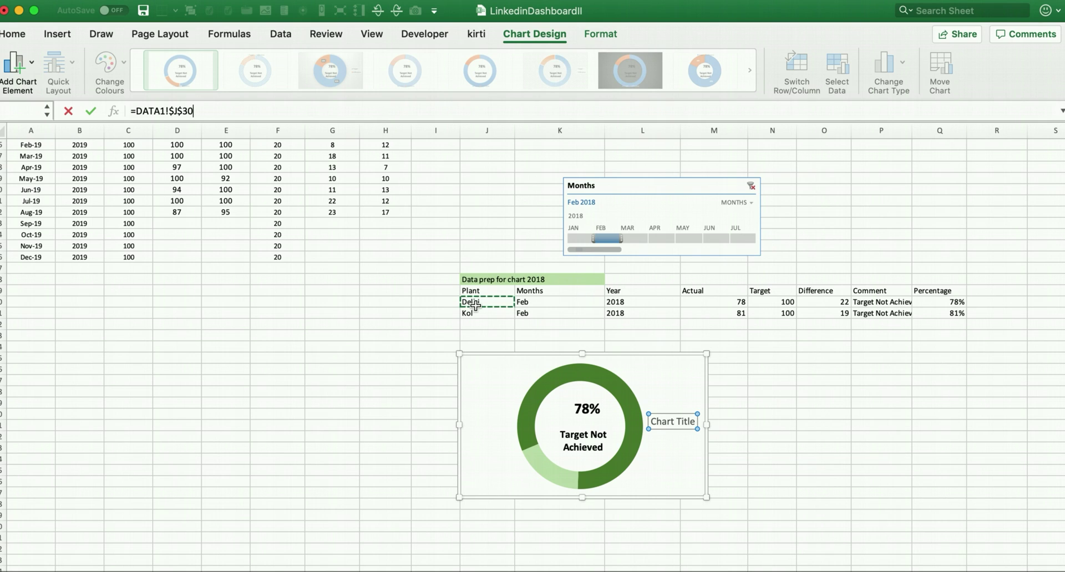
key(Return)
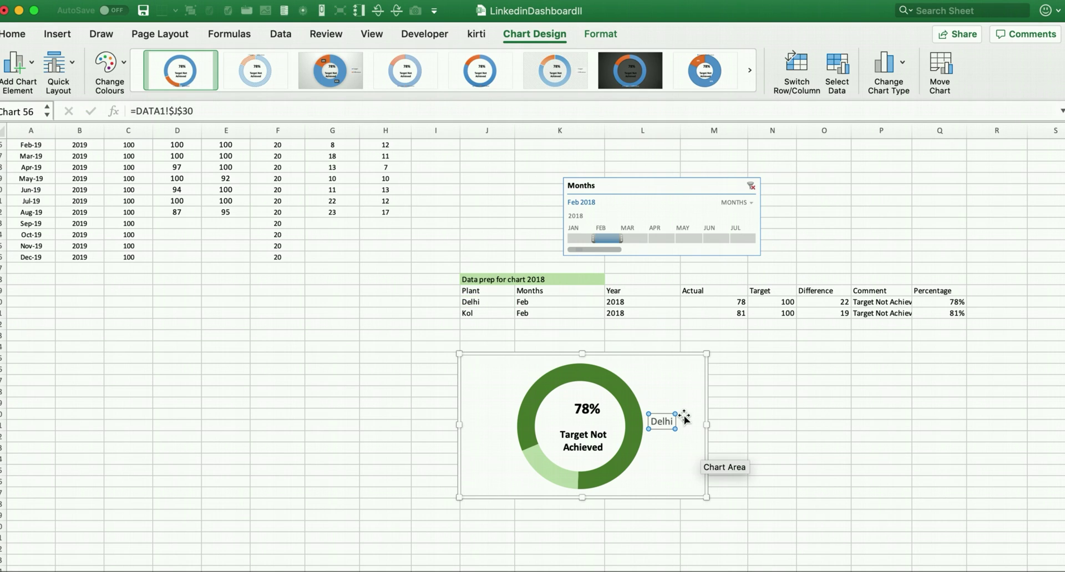
Format the Delhi chart title as 16 pt bold black text and shift it slightly further from the ring.
click(9, 37)
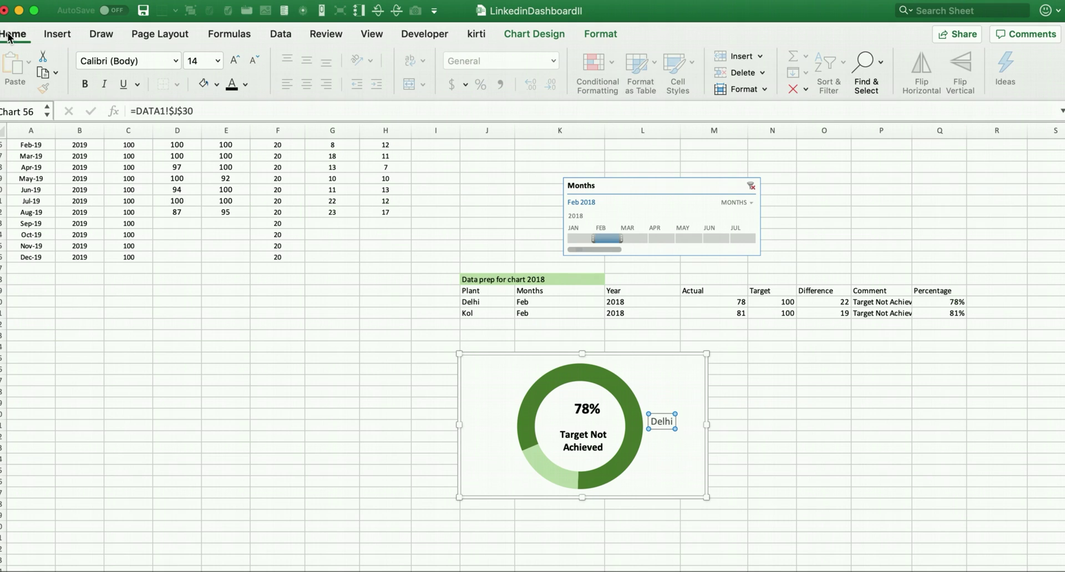
click(85, 84)
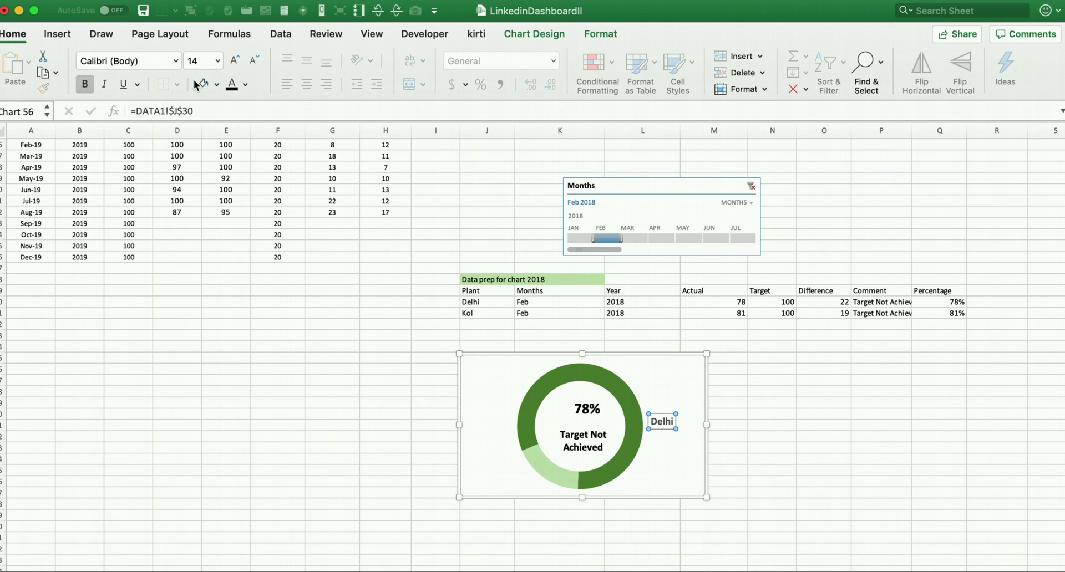
click(231, 84)
click(233, 61)
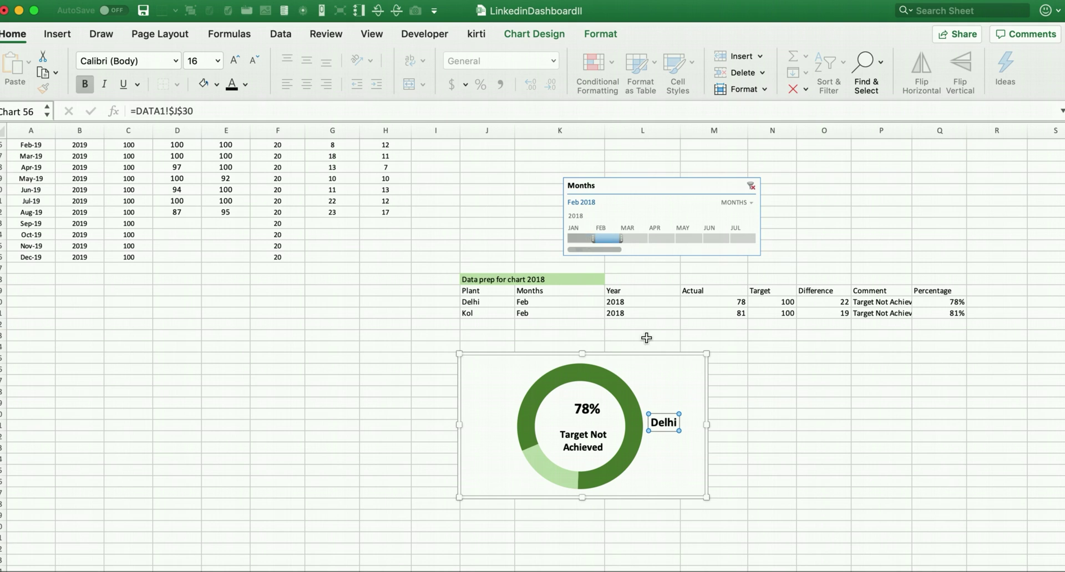
click(679, 430)
drag(667, 411, 676, 410)
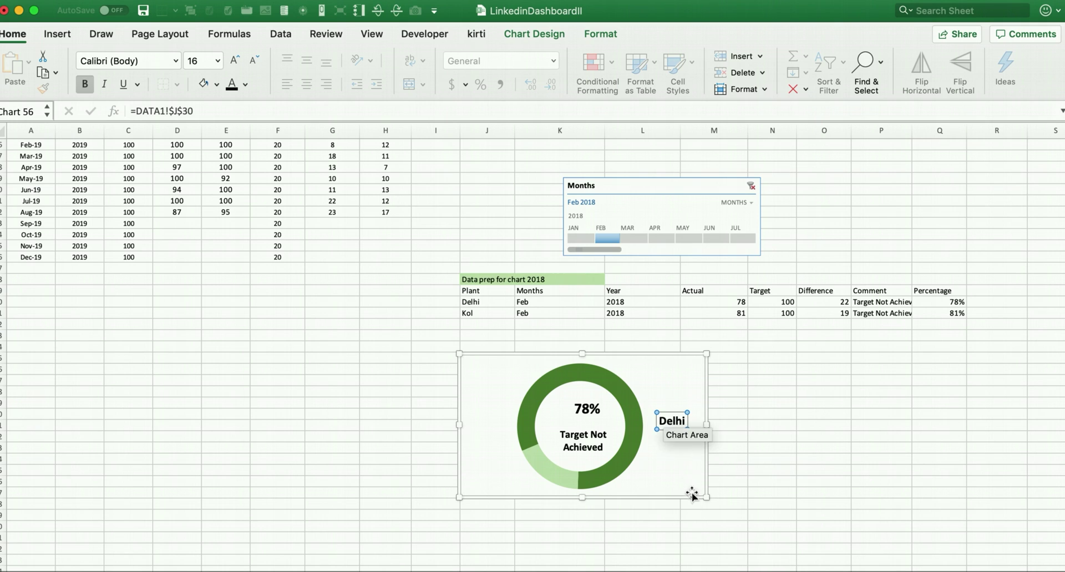
click(805, 414)
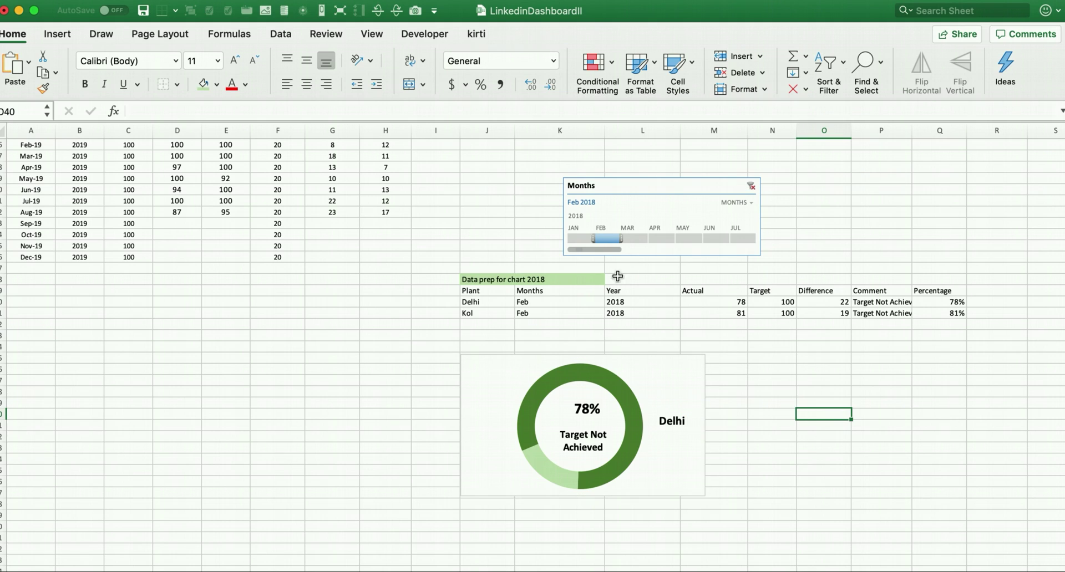
Step the Months timeline through several months from Jan to Jun 2018 to check how the titled Delhi chart and its labels update.
click(638, 240)
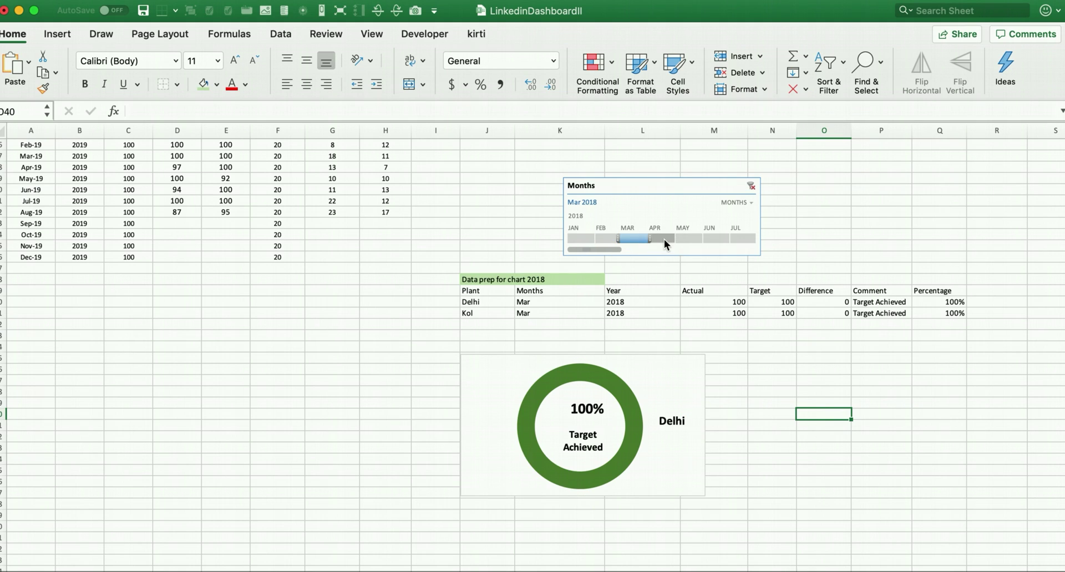
click(664, 239)
click(692, 237)
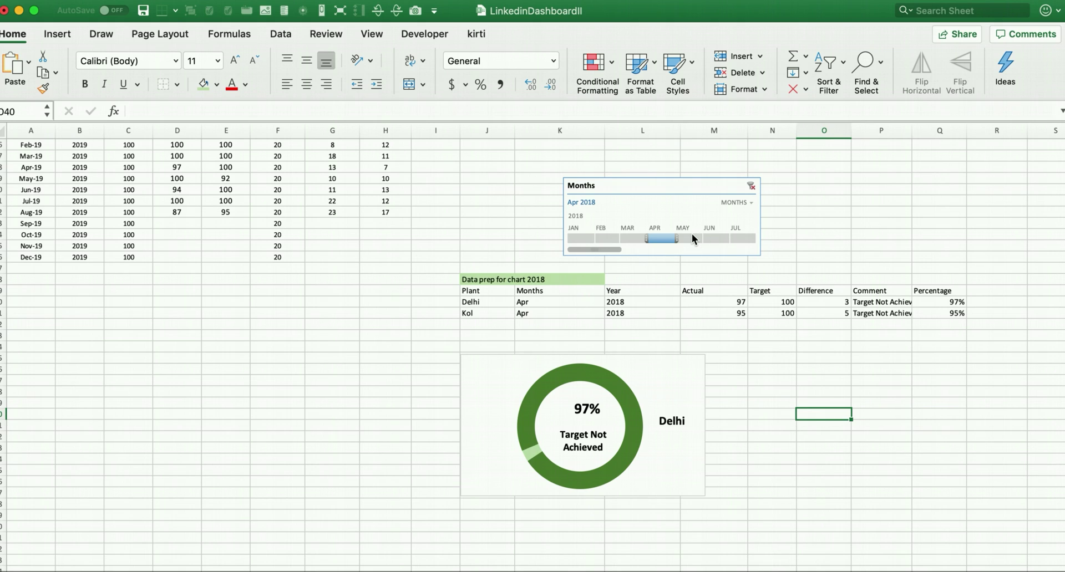
click(714, 238)
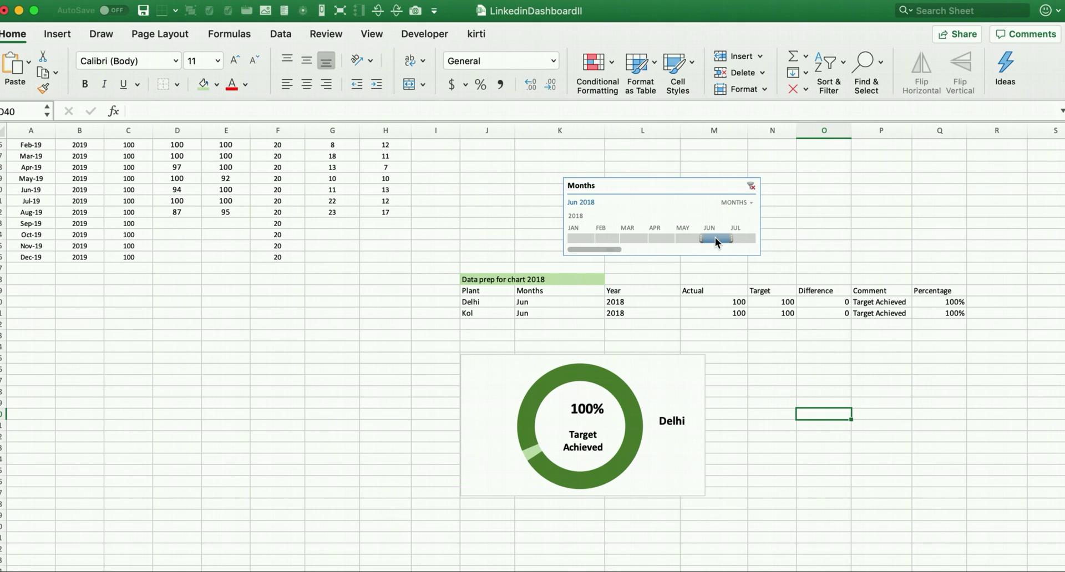
click(580, 238)
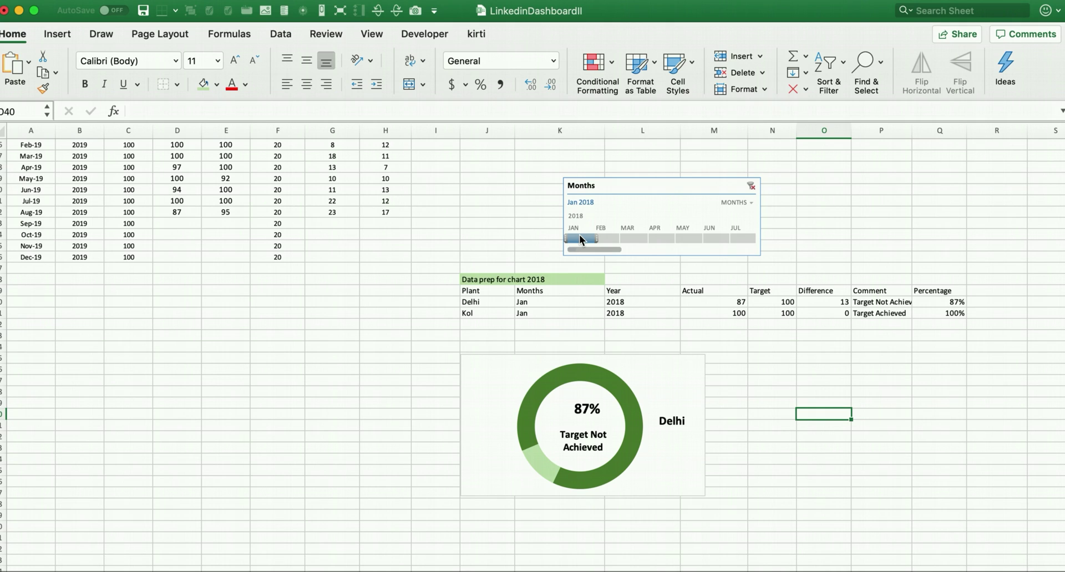
drag(581, 238, 612, 239)
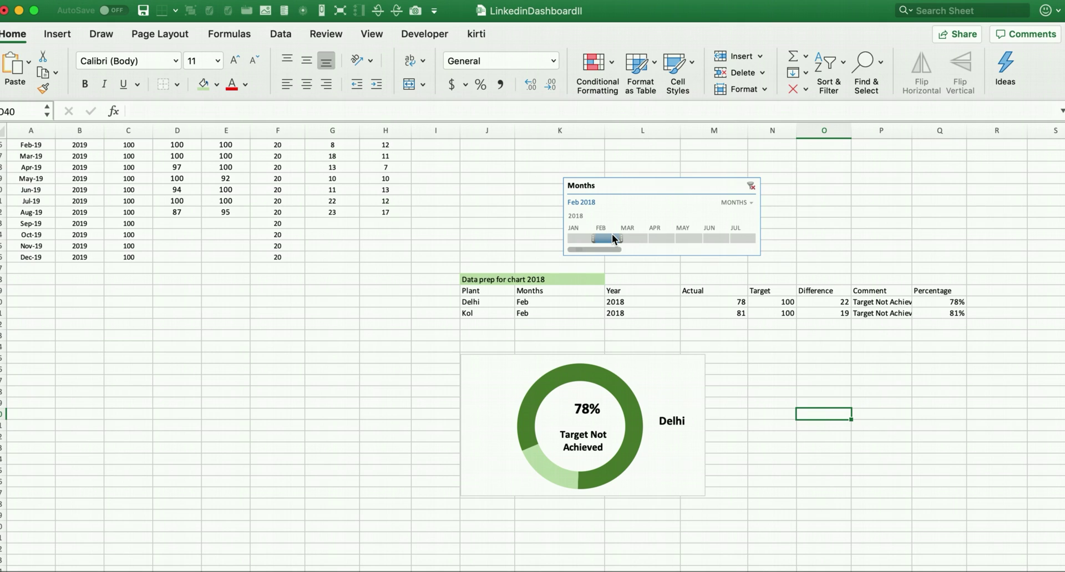
drag(617, 239, 635, 240)
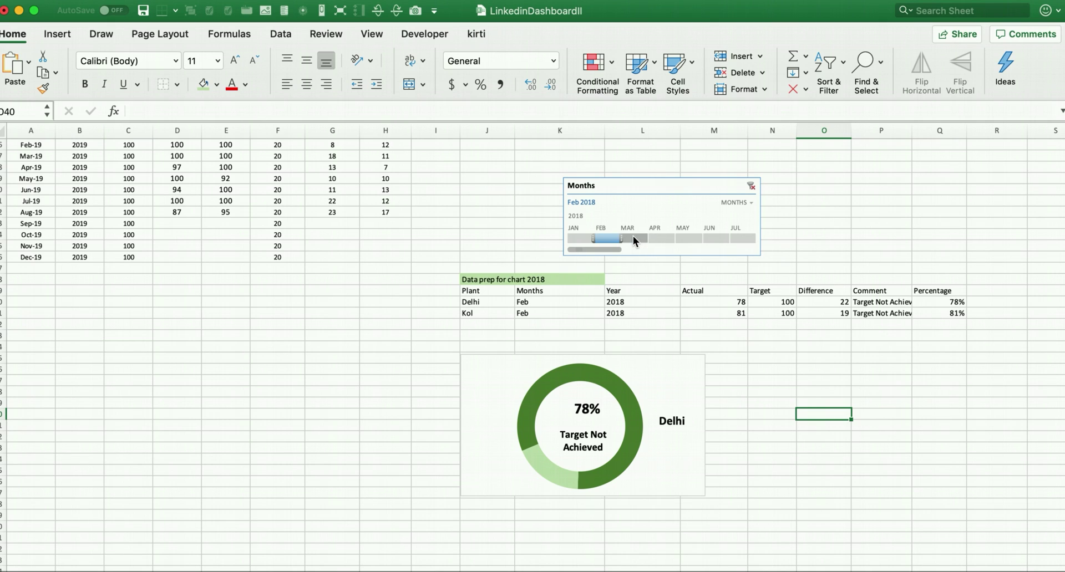